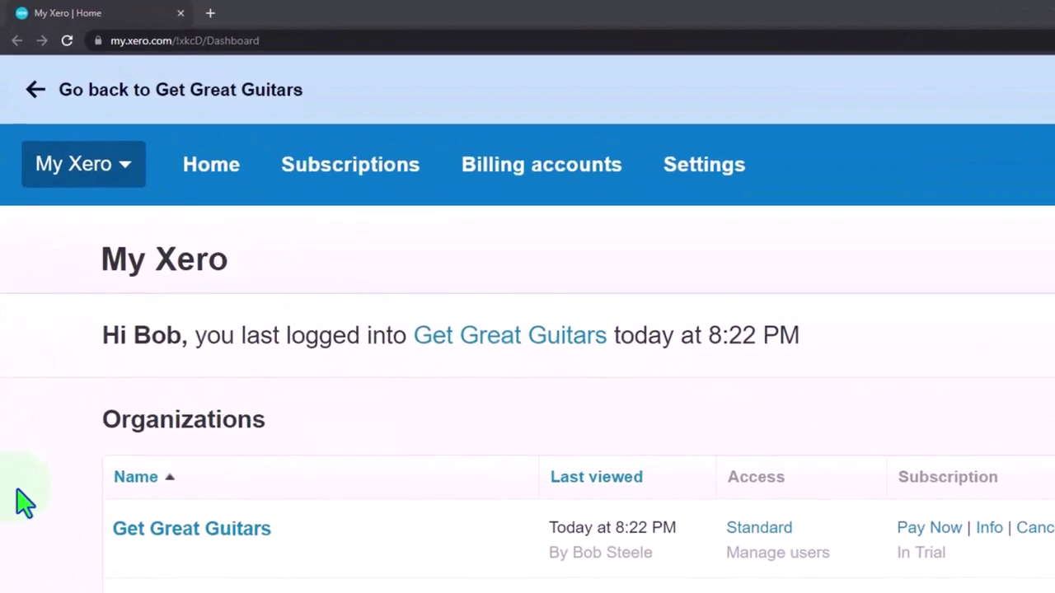
Open the Get Great Guitars organization and duplicate its dashboard tab twice.
click(193, 495)
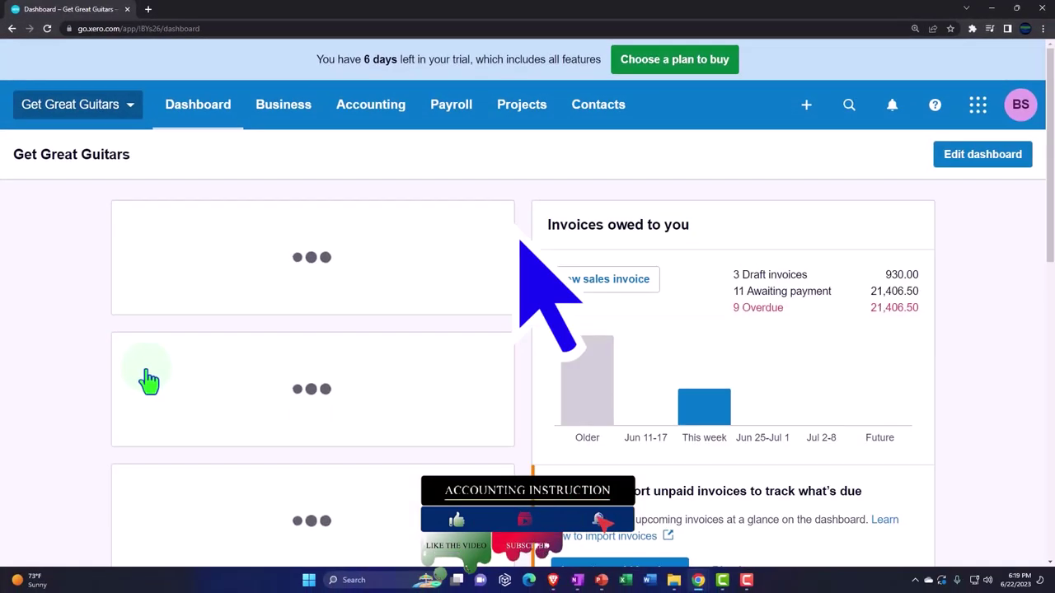
right_click(102, 10)
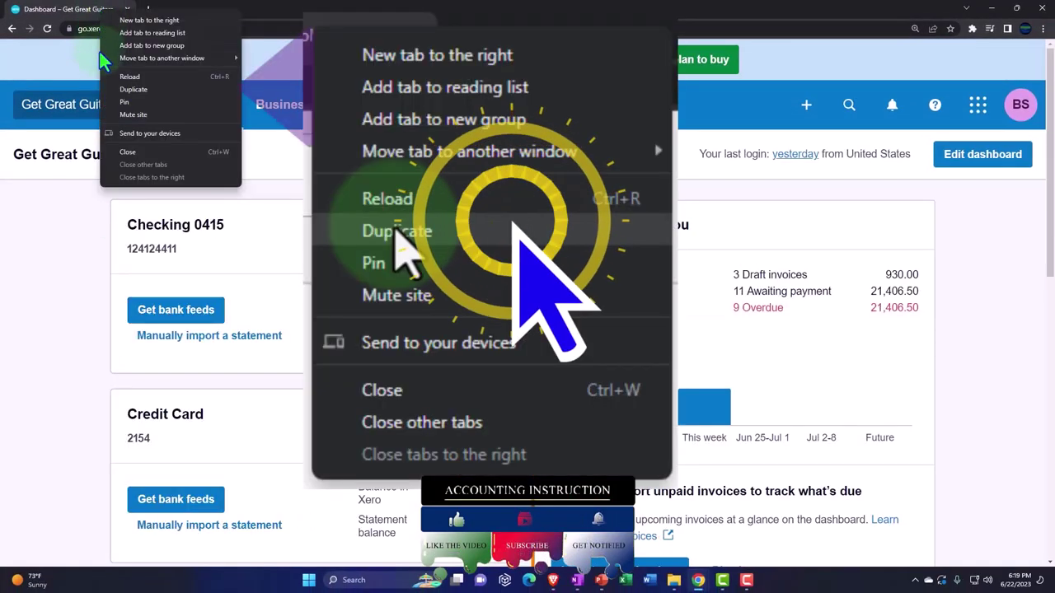
click(157, 97)
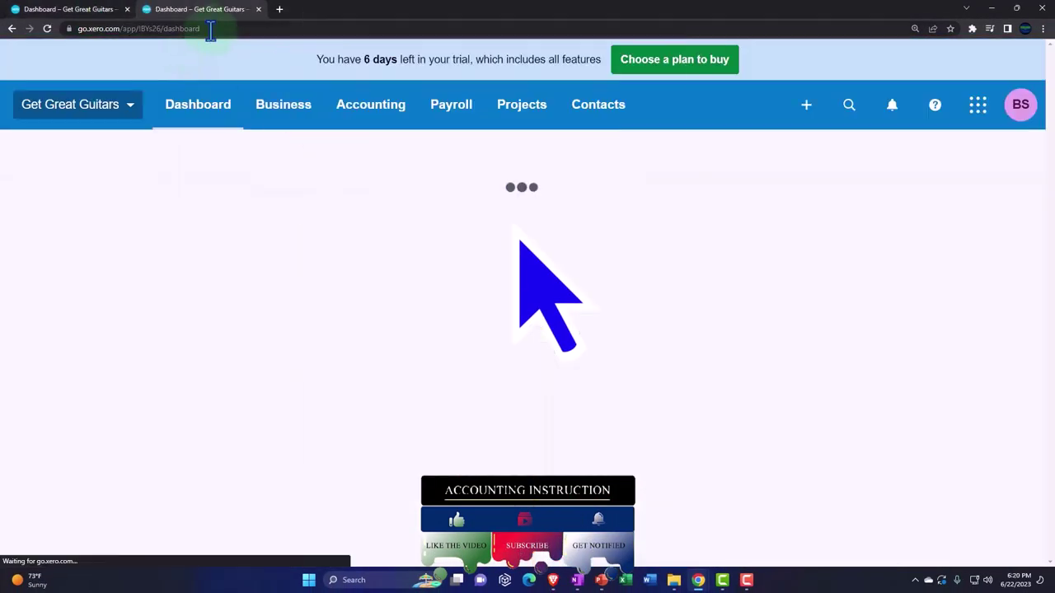
right_click(221, 12)
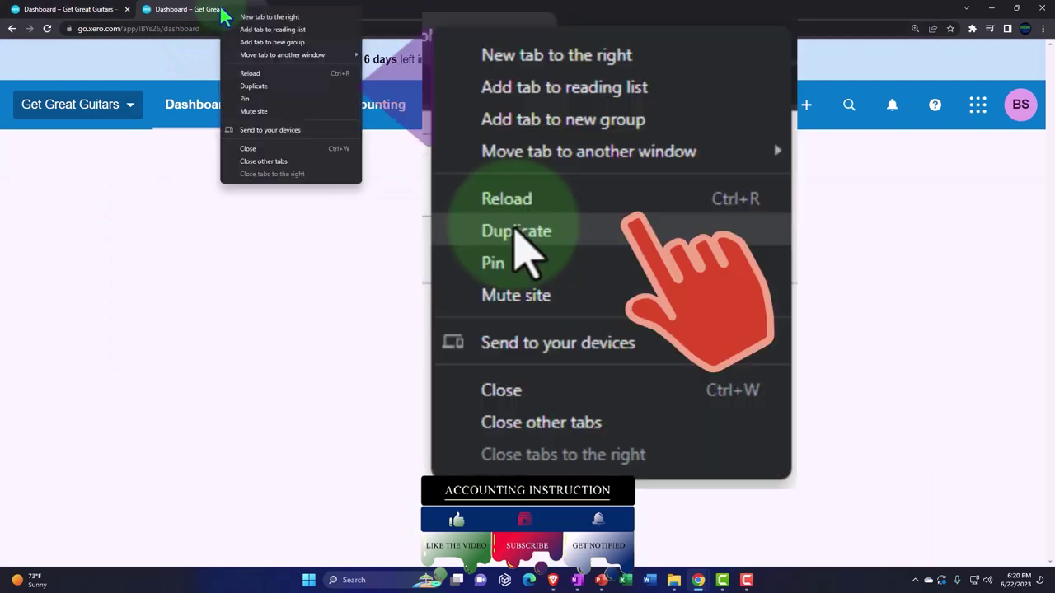
click(278, 89)
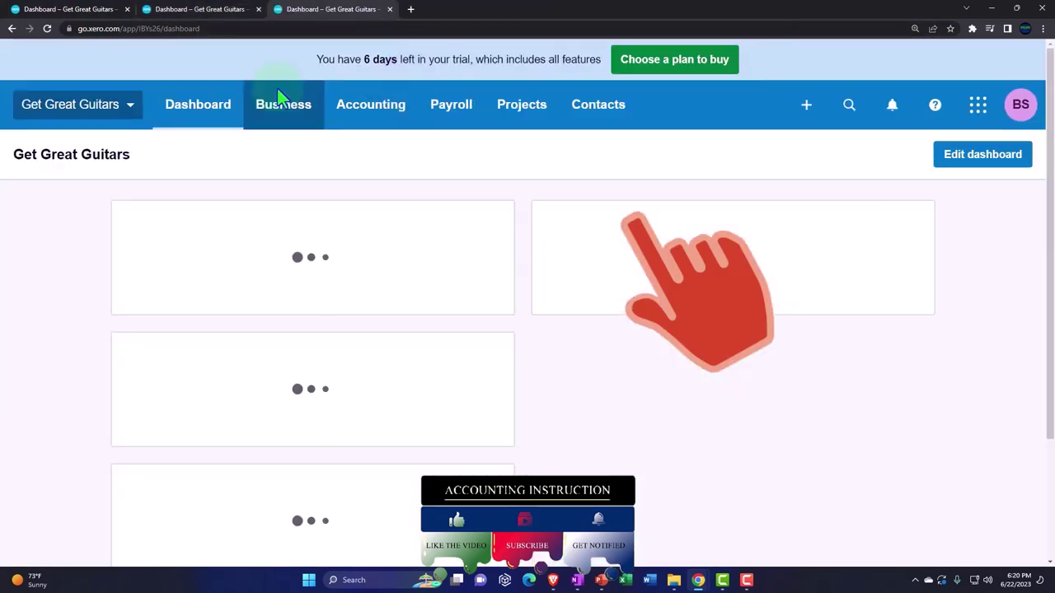
Open the Balance Sheet report in the second browser tab.
click(212, 10)
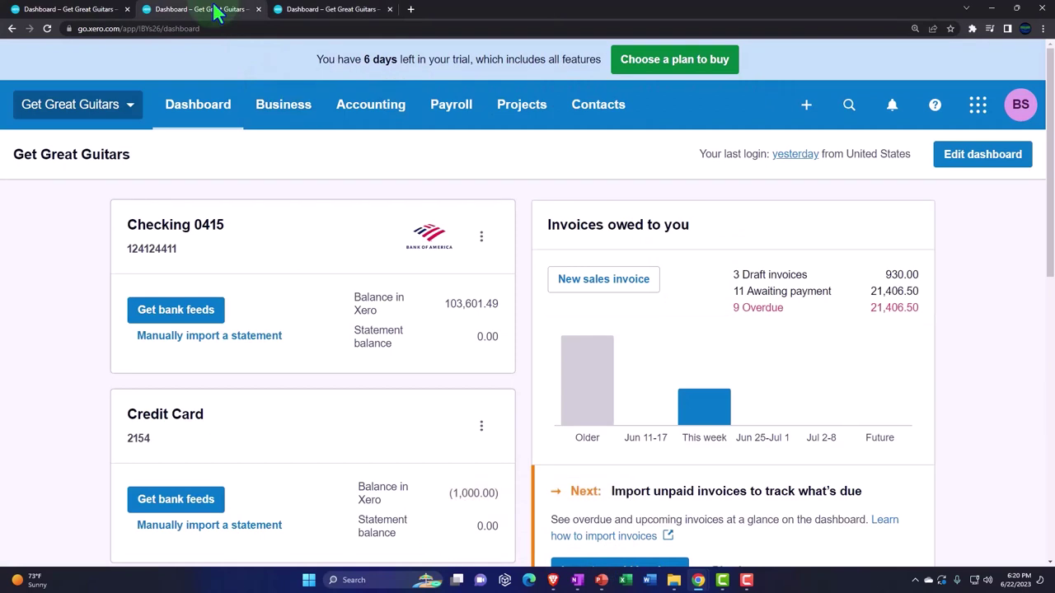
click(359, 109)
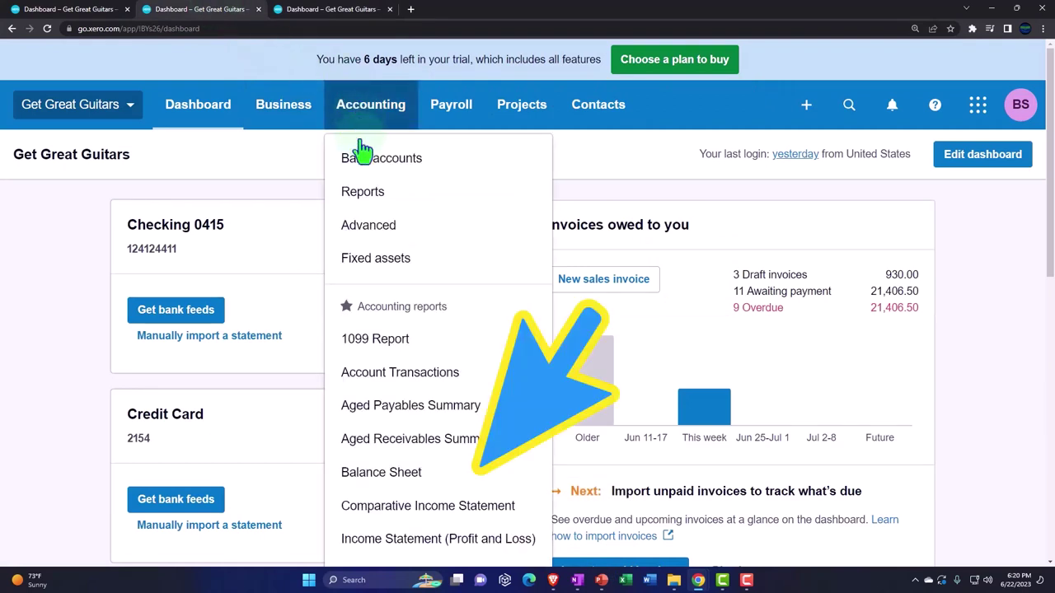
click(449, 483)
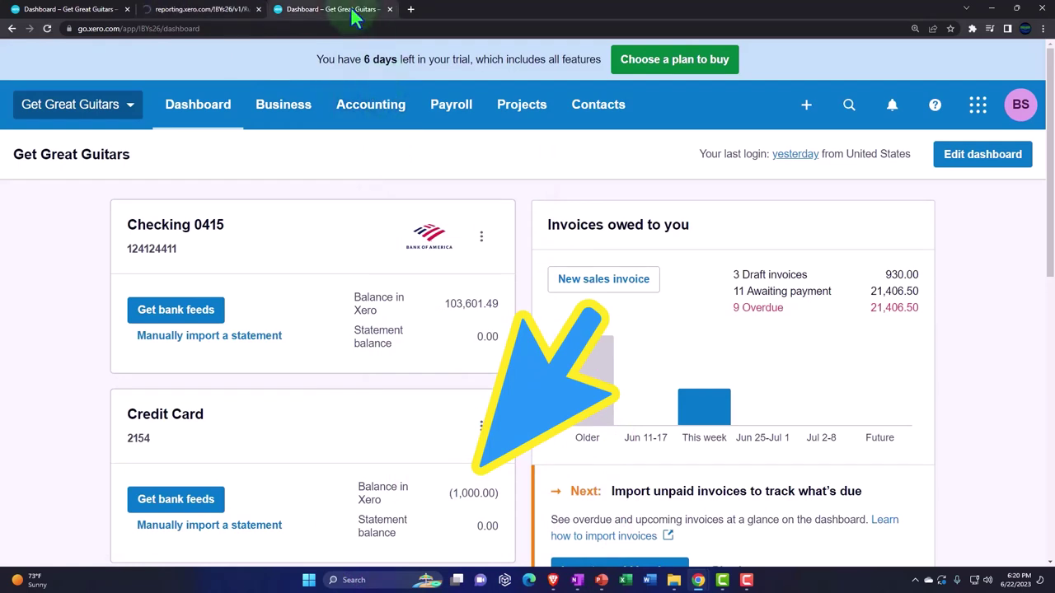
Open the Comparative Income Statement report in the third browser tab.
click(383, 117)
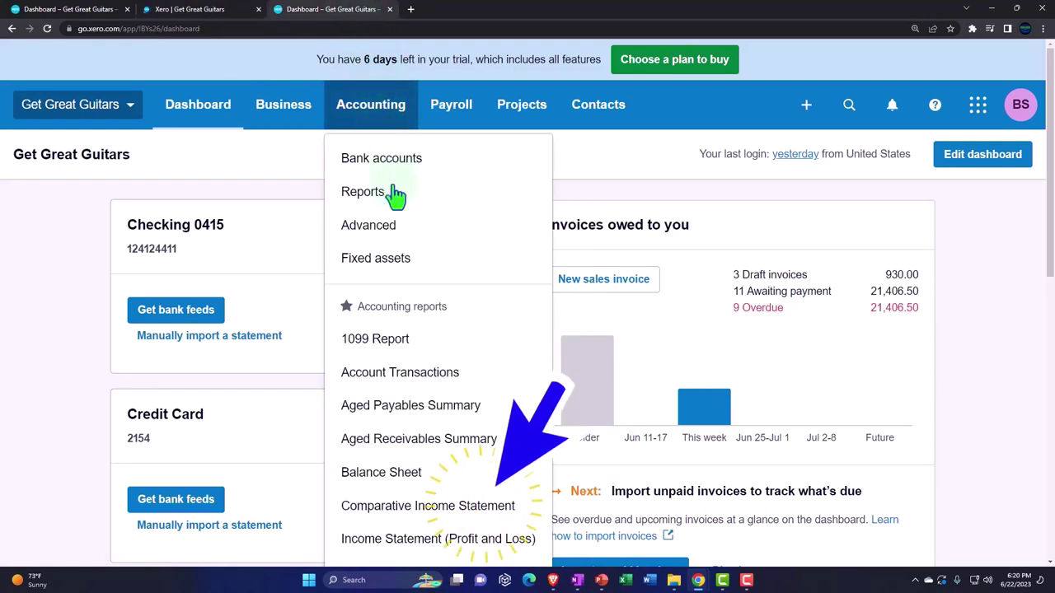
click(443, 513)
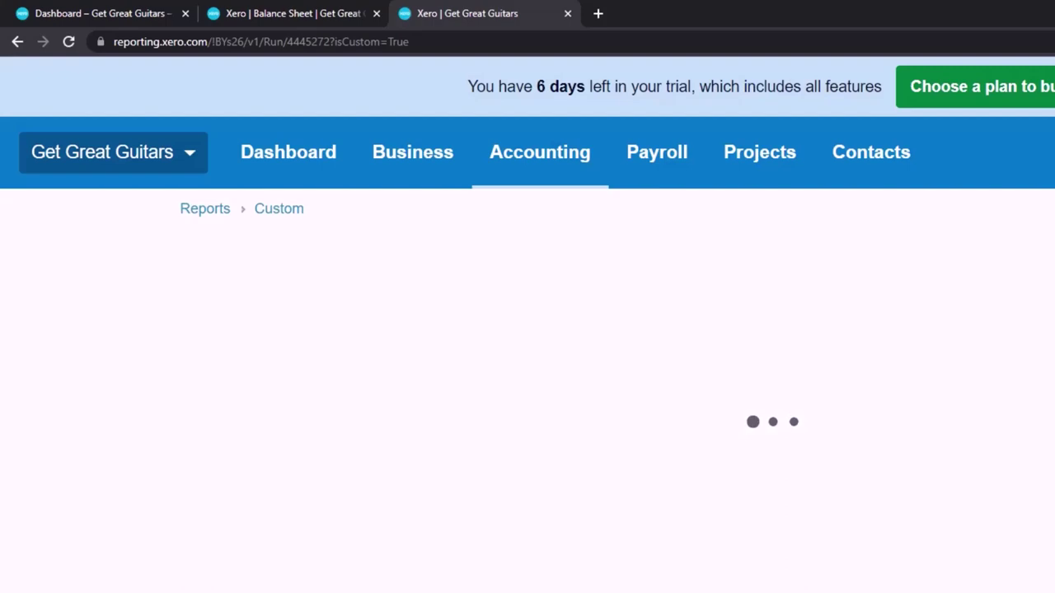
scroll(527, 330, down, 2)
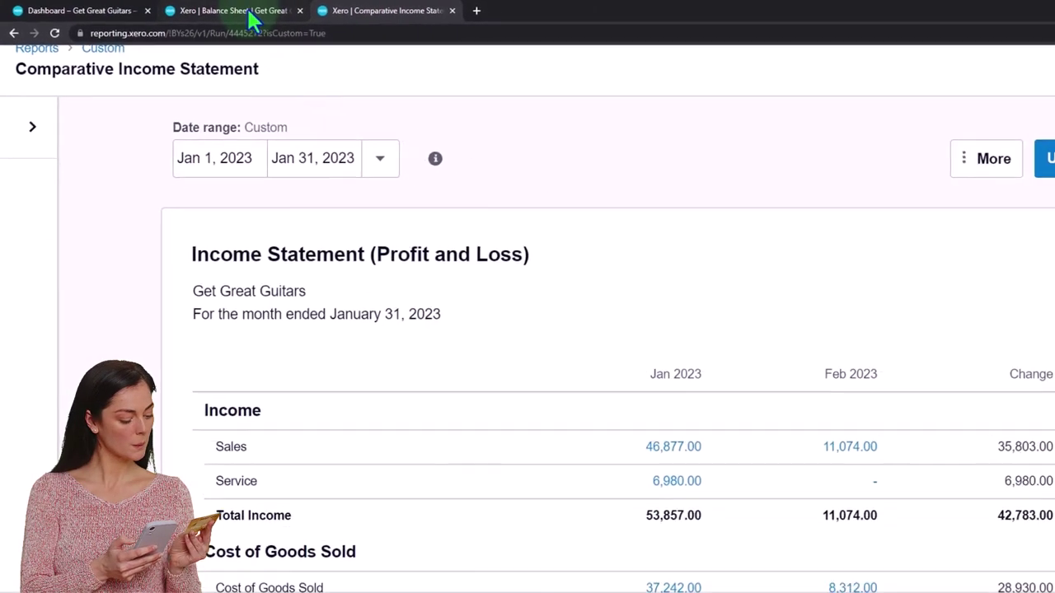
Set the Balance Sheet to the custom date Dec 31, 2023 and update the report.
click(289, 19)
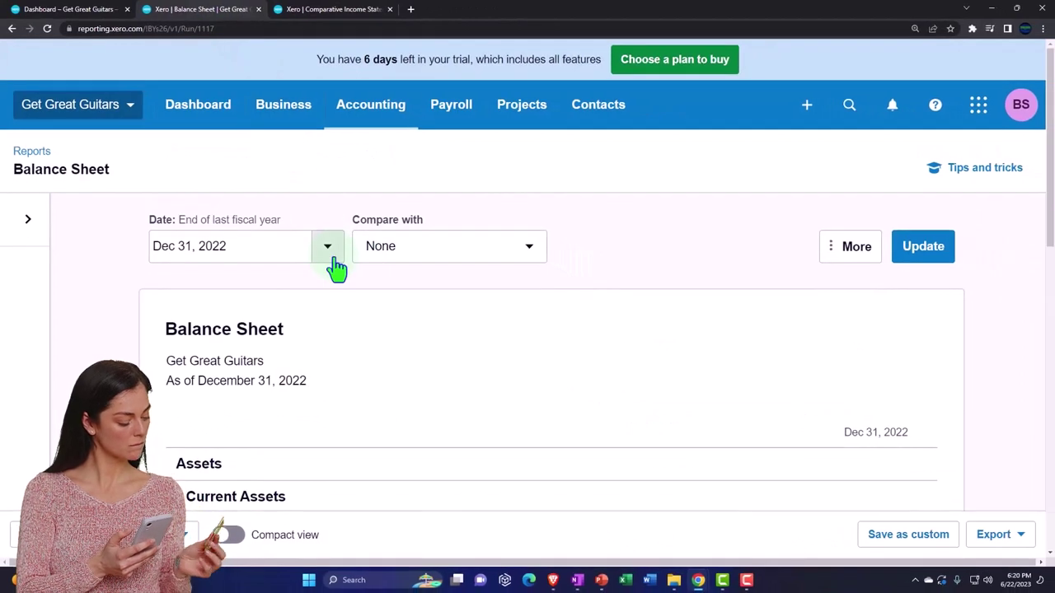
click(327, 247)
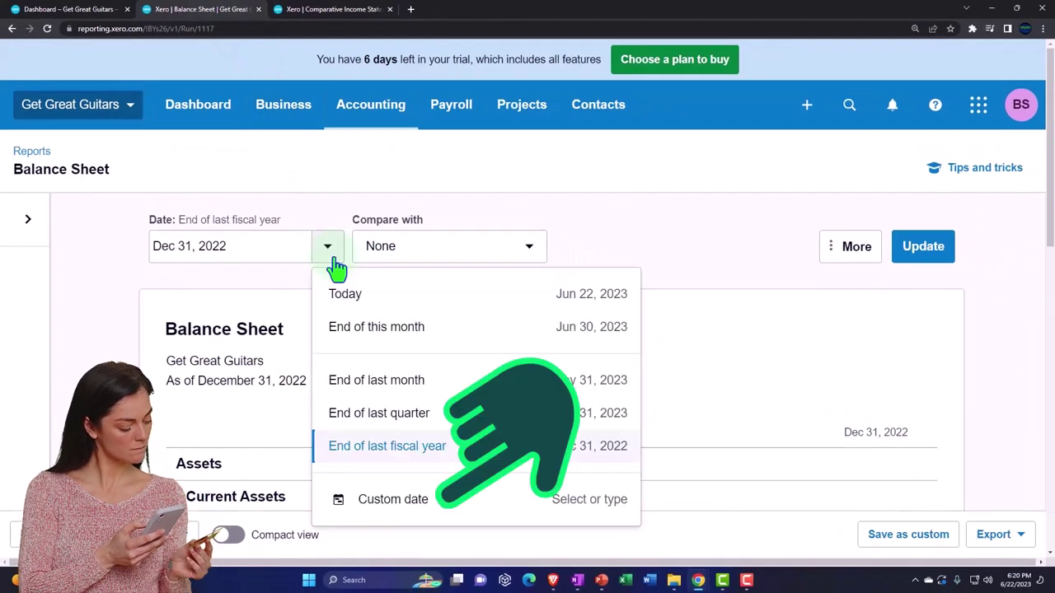
click(375, 498)
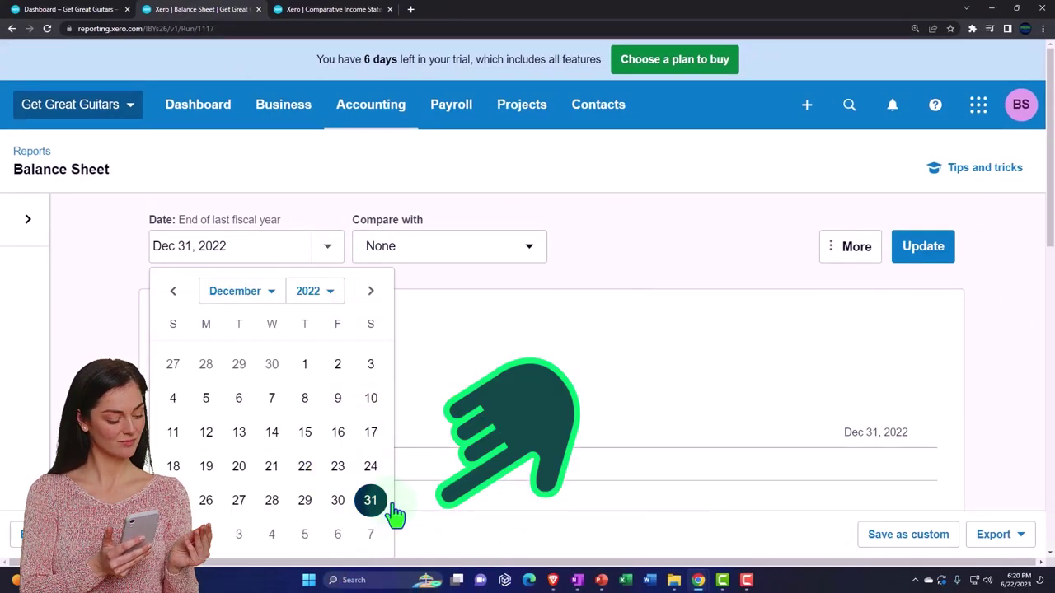
click(330, 294)
click(301, 160)
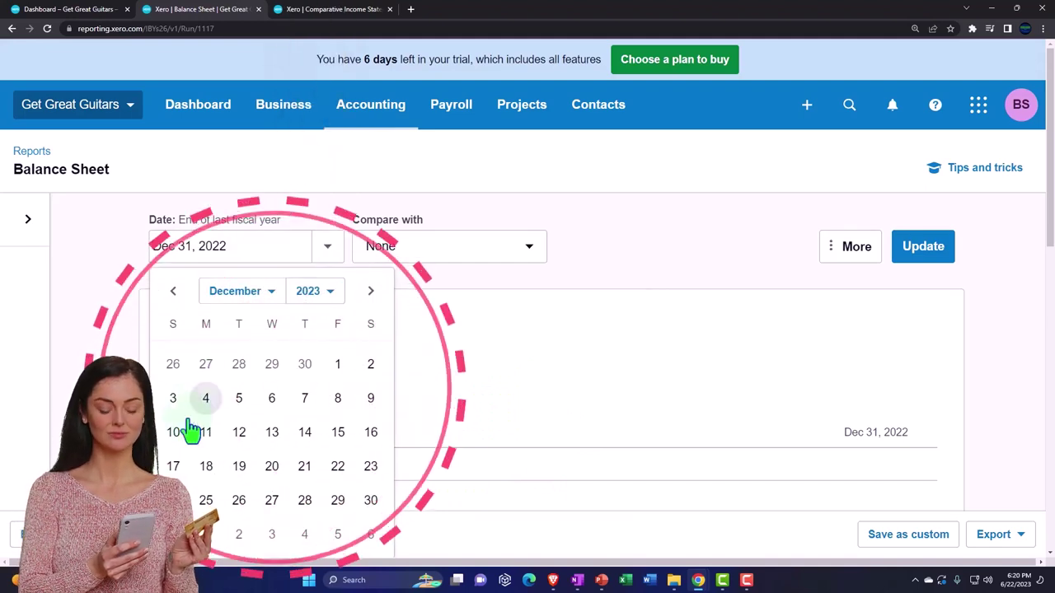
click(172, 534)
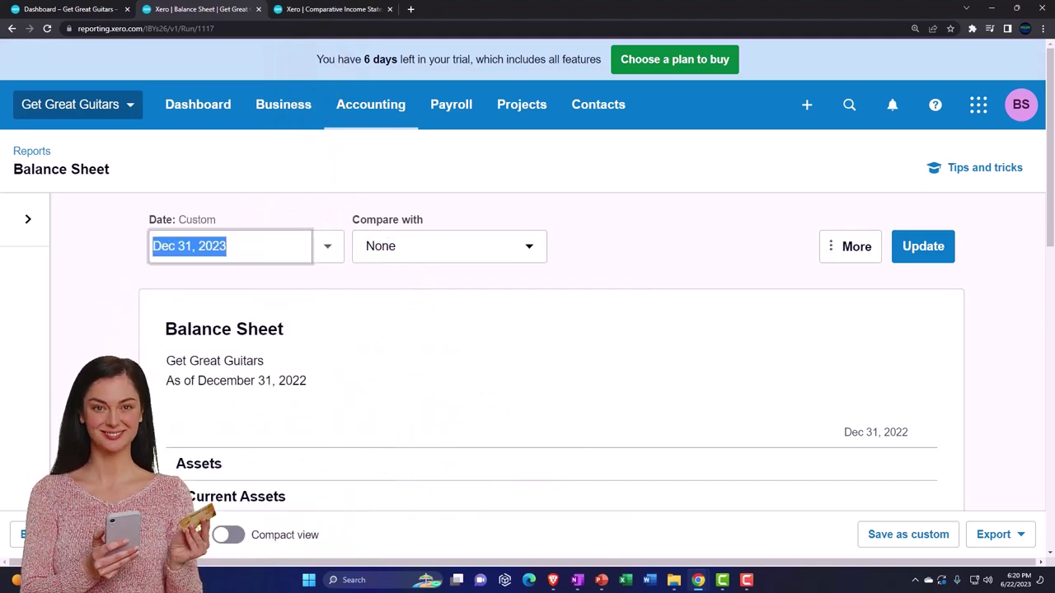
click(921, 247)
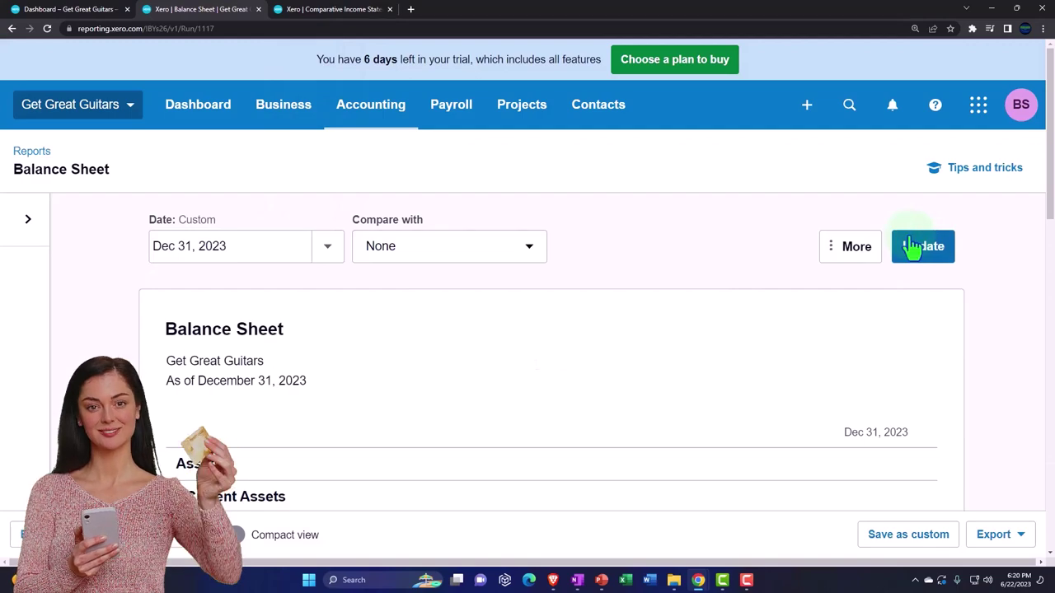
Switch to OneNote to examine the vendor, customer and employee workflow flowchart, and return to the Xero dashboard.
click(95, 9)
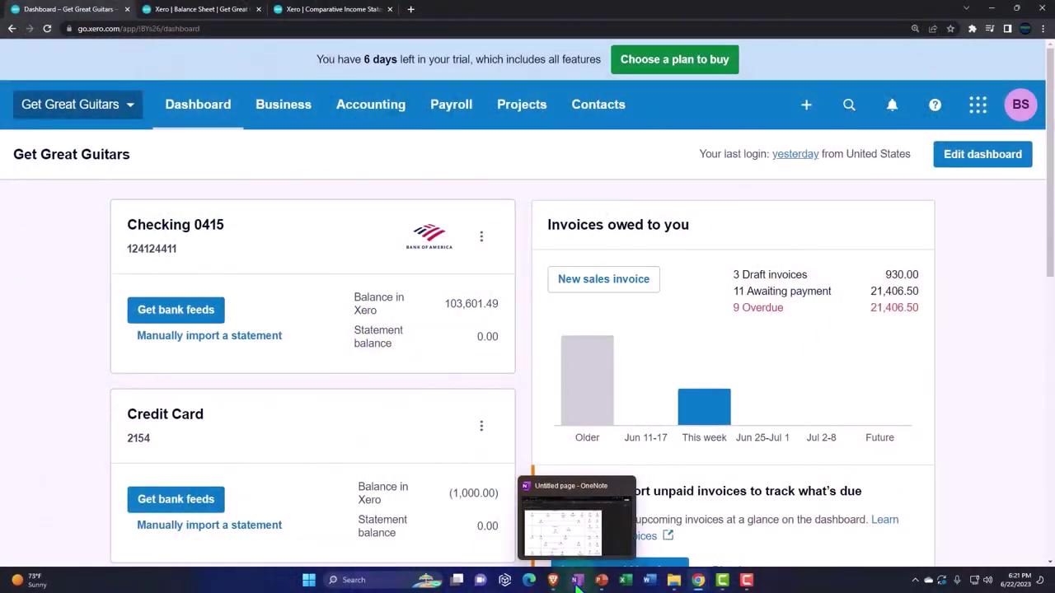
click(577, 582)
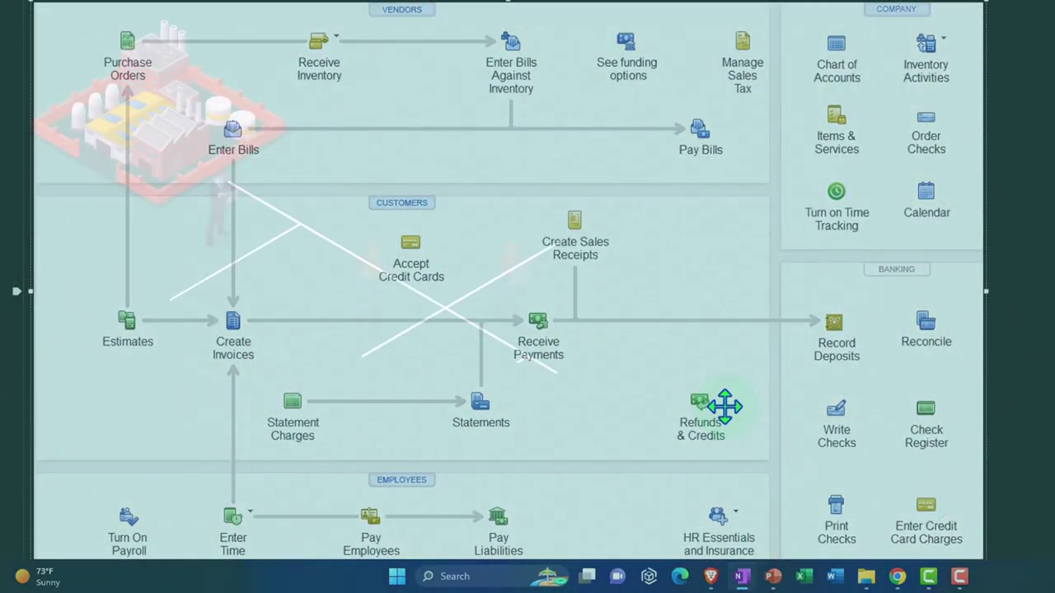
scroll(725, 406, down, 3)
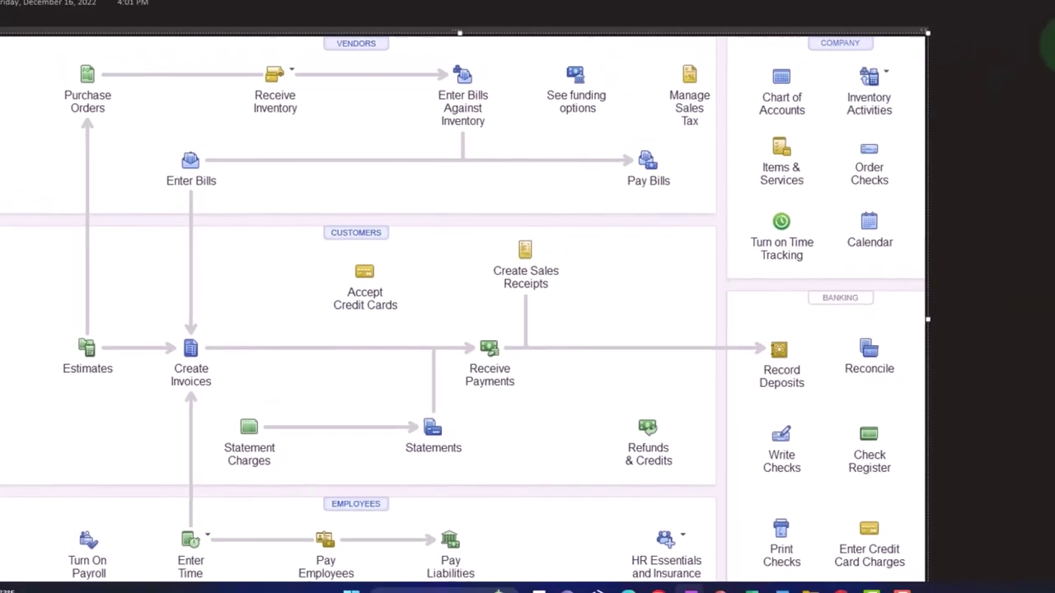
click(992, 18)
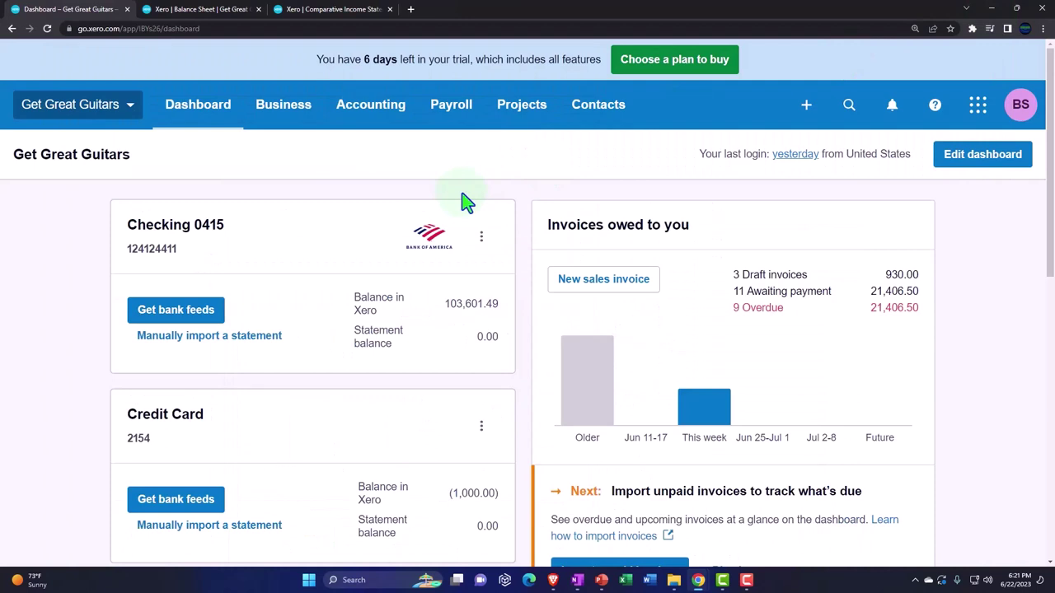
Open the products and services list and review the service items with their sale prices.
click(283, 113)
scroll(297, 239, down, 1)
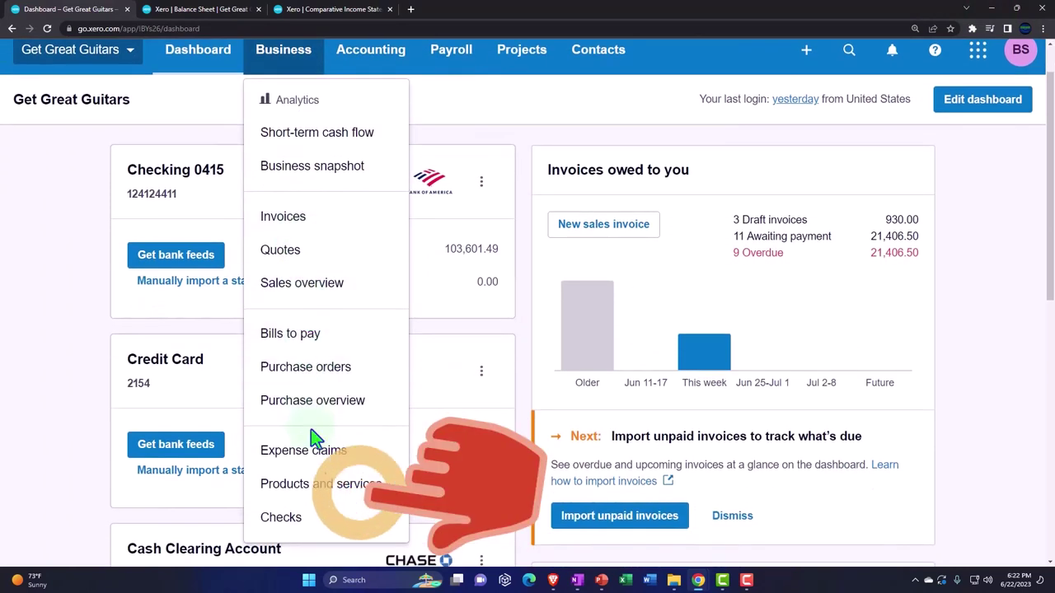
click(315, 498)
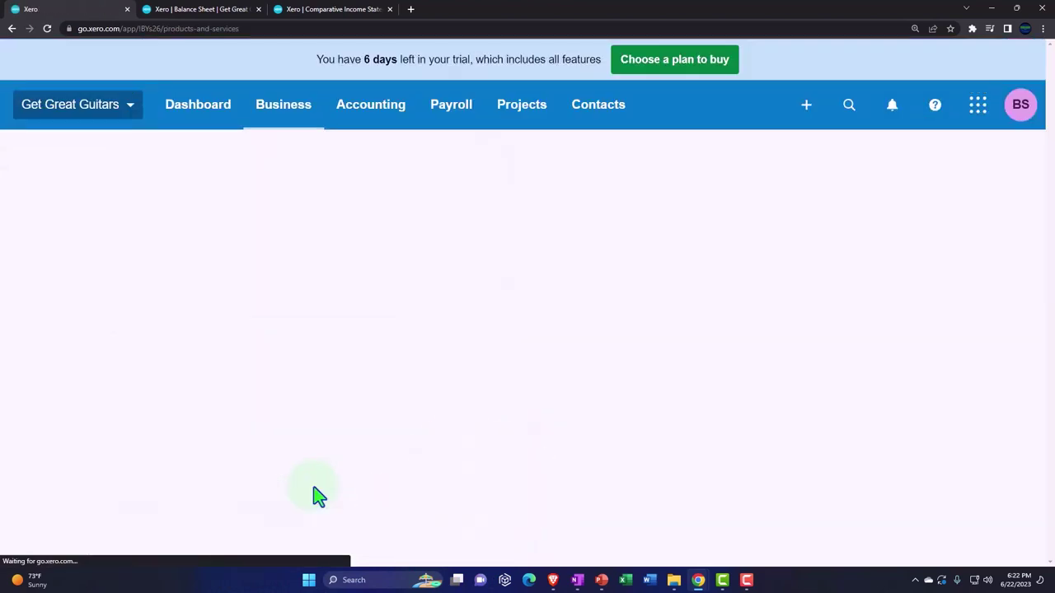
scroll(337, 492, down, 5)
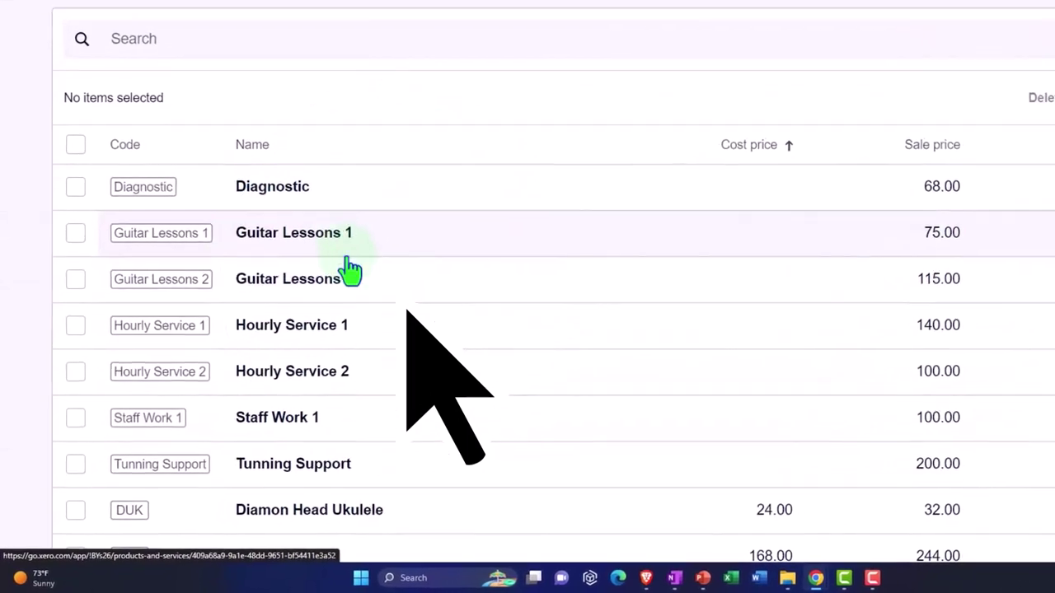
scroll(350, 270, up, 5)
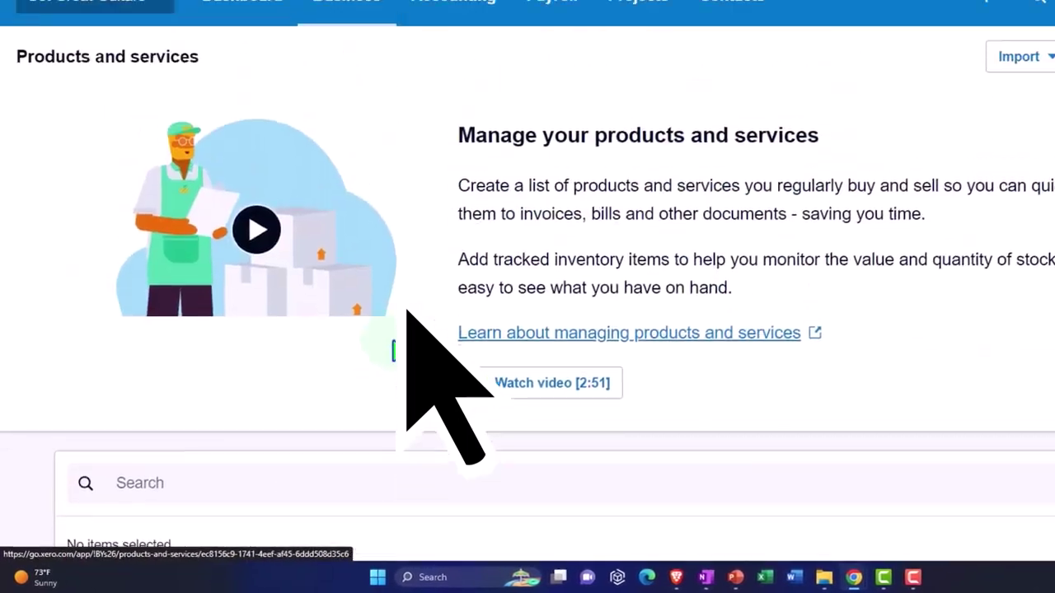
Review the list of in-progress projects and the staff cost rates in the projects settings.
click(653, 13)
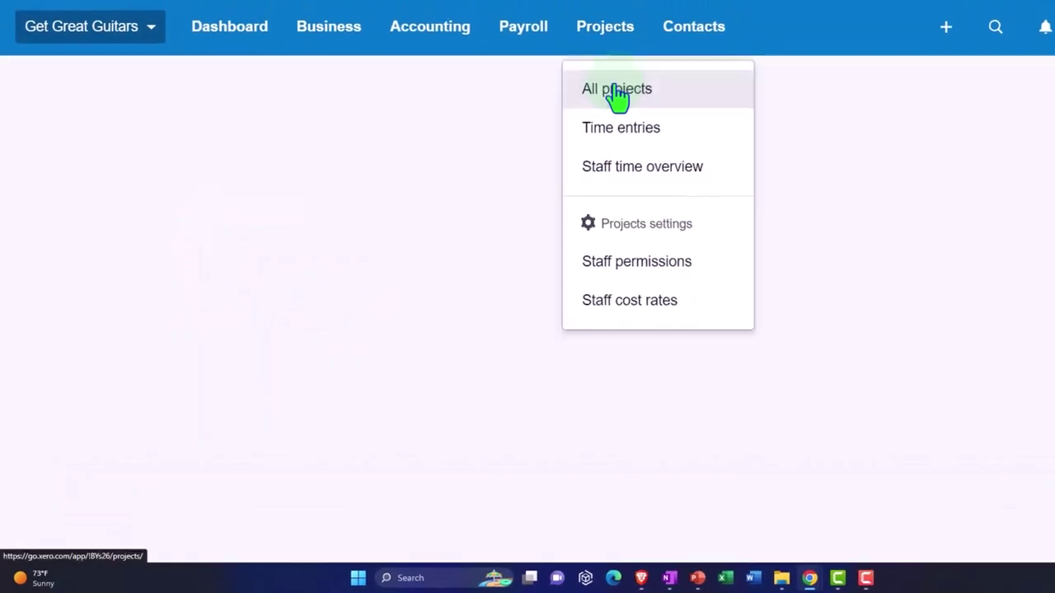
click(617, 91)
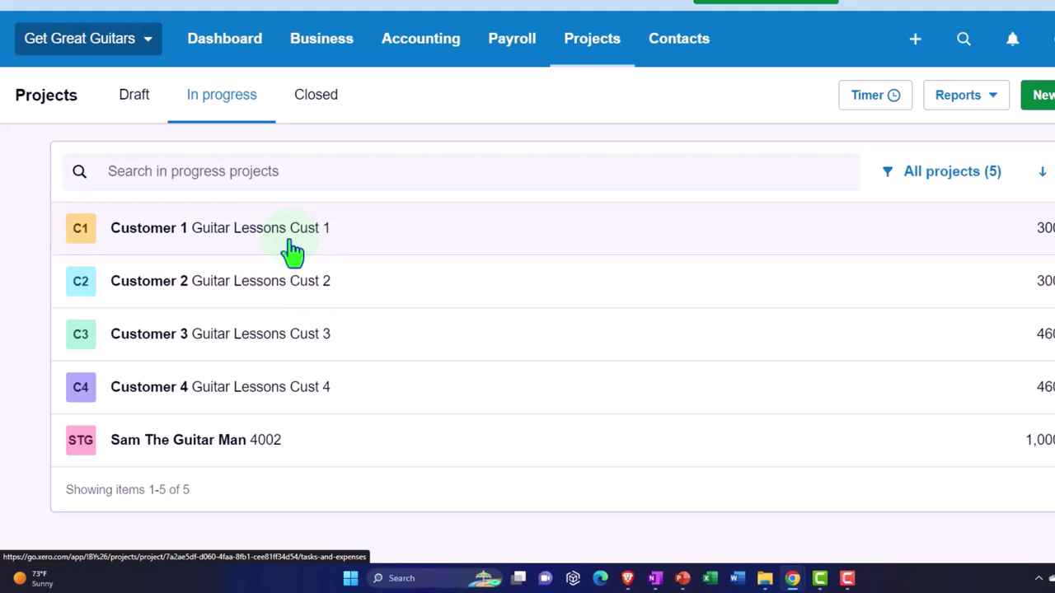
click(578, 51)
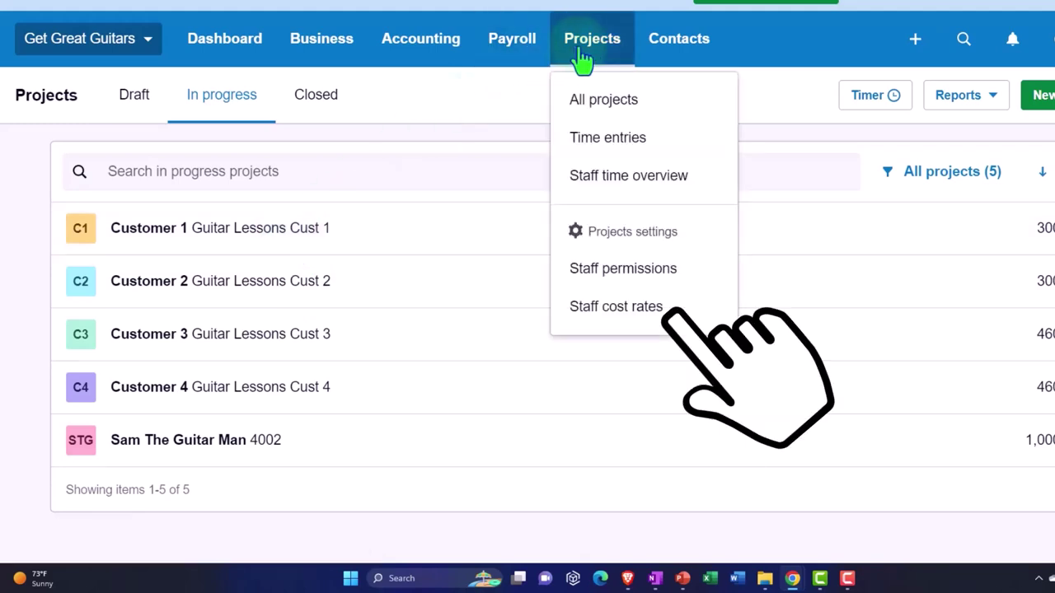
click(597, 308)
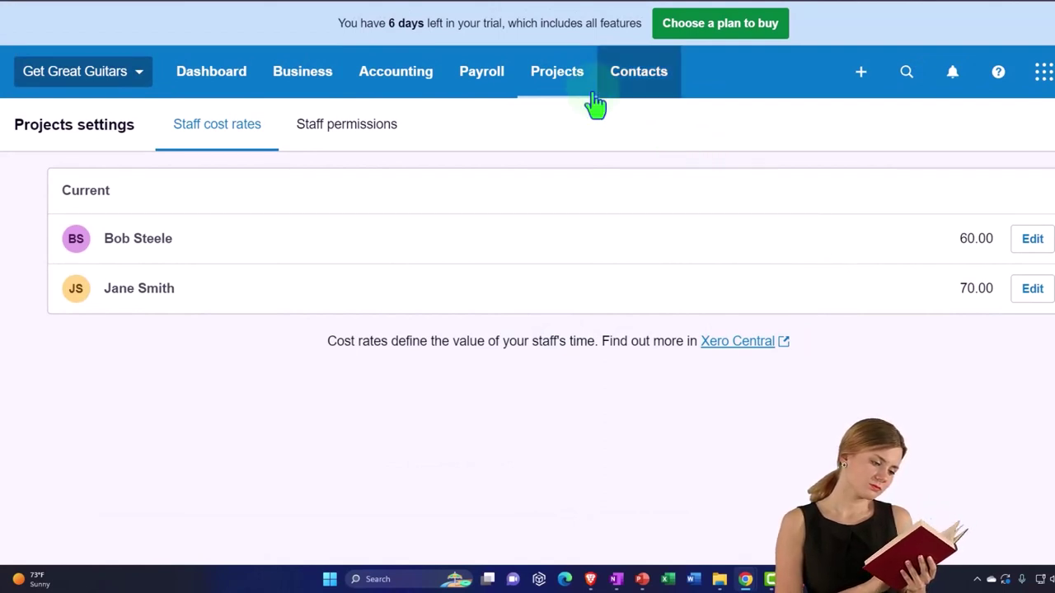
Return to all projects and open Customer 1's Guitar Lessons Cust 1 project.
click(567, 87)
click(568, 129)
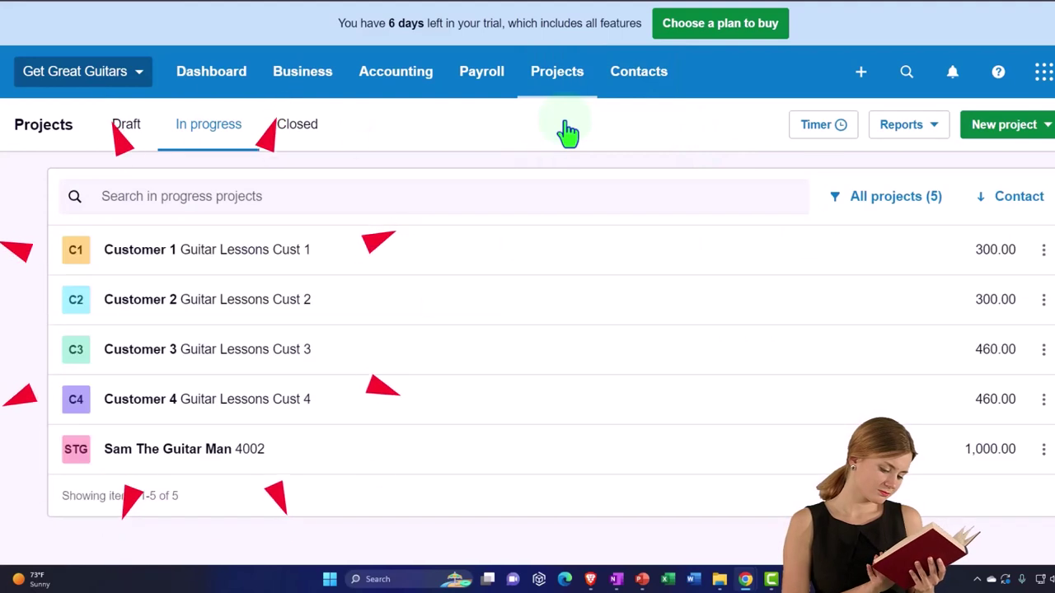
click(283, 264)
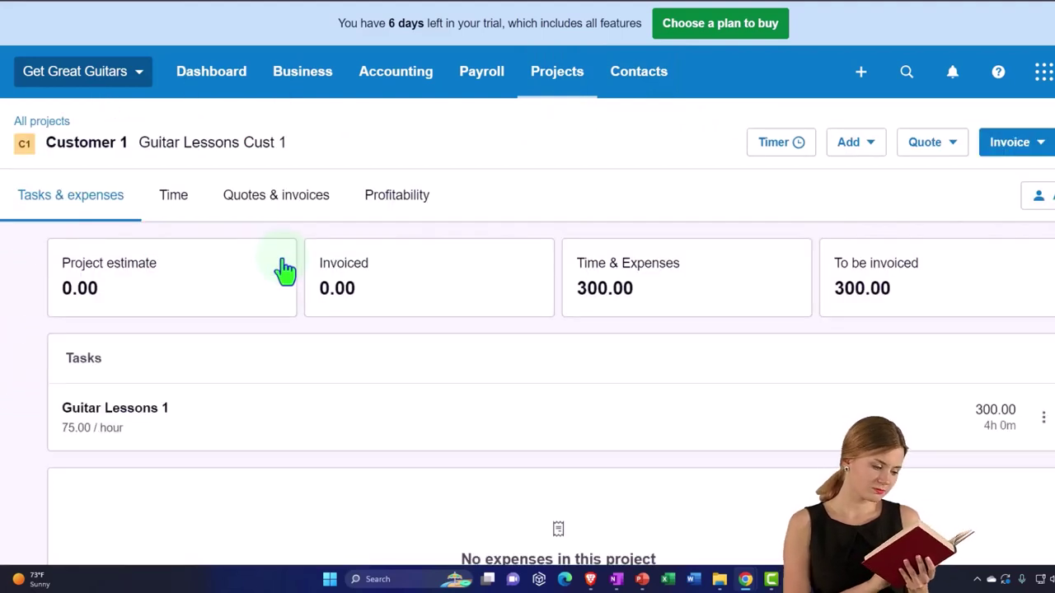
Check the project's add options, the Guitar Lessons 1 task details without changing them, and the recorded time entries.
click(847, 149)
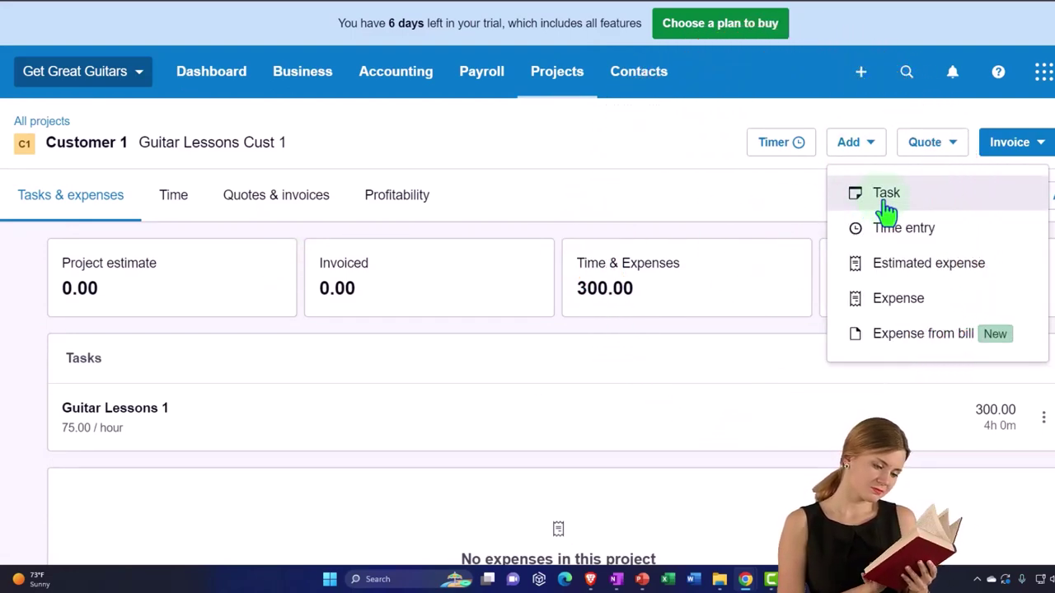
click(900, 232)
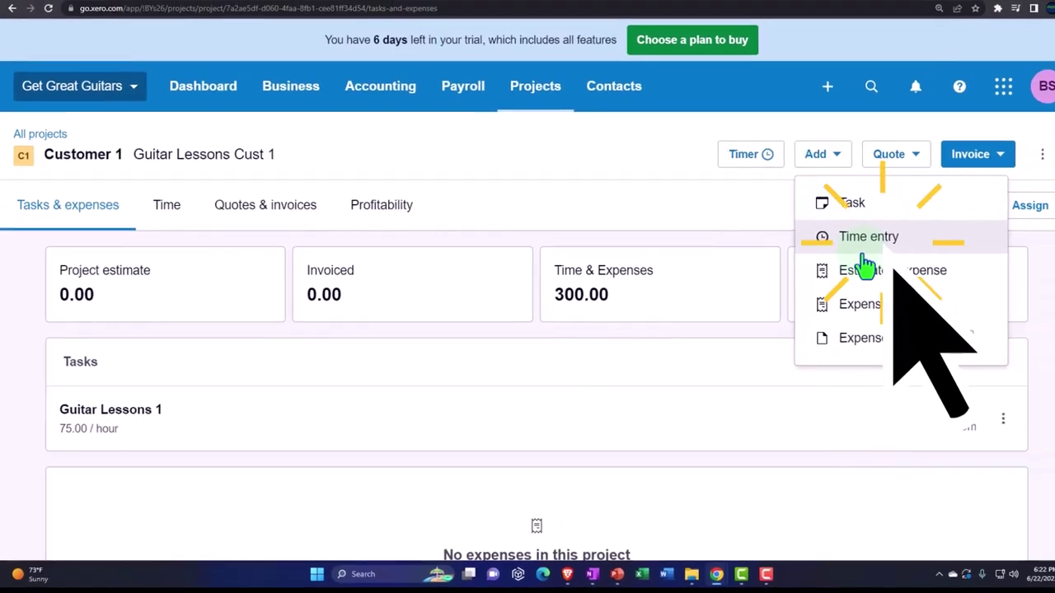
click(731, 439)
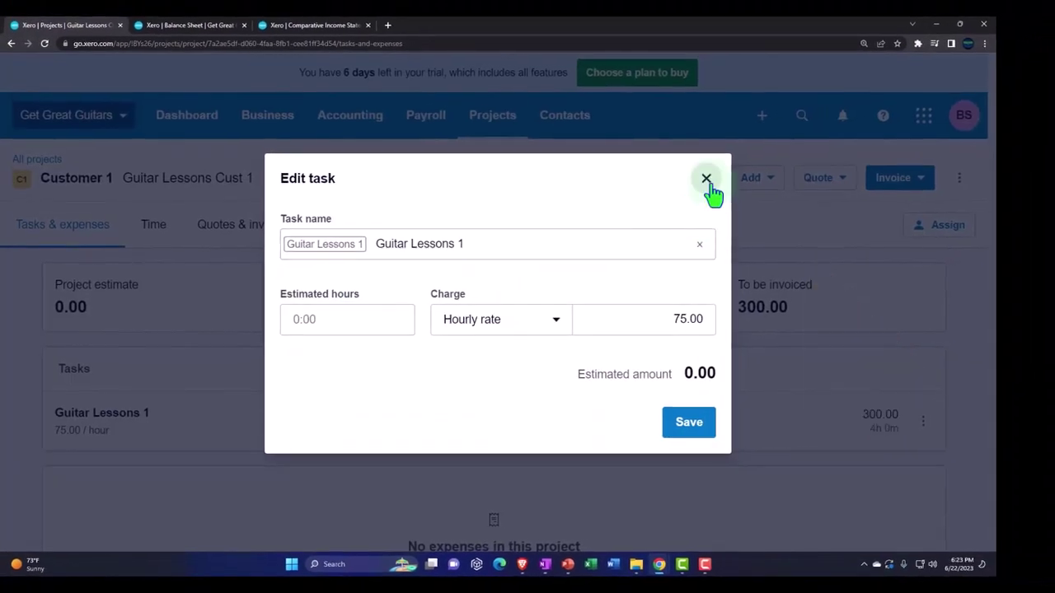
click(707, 179)
click(158, 231)
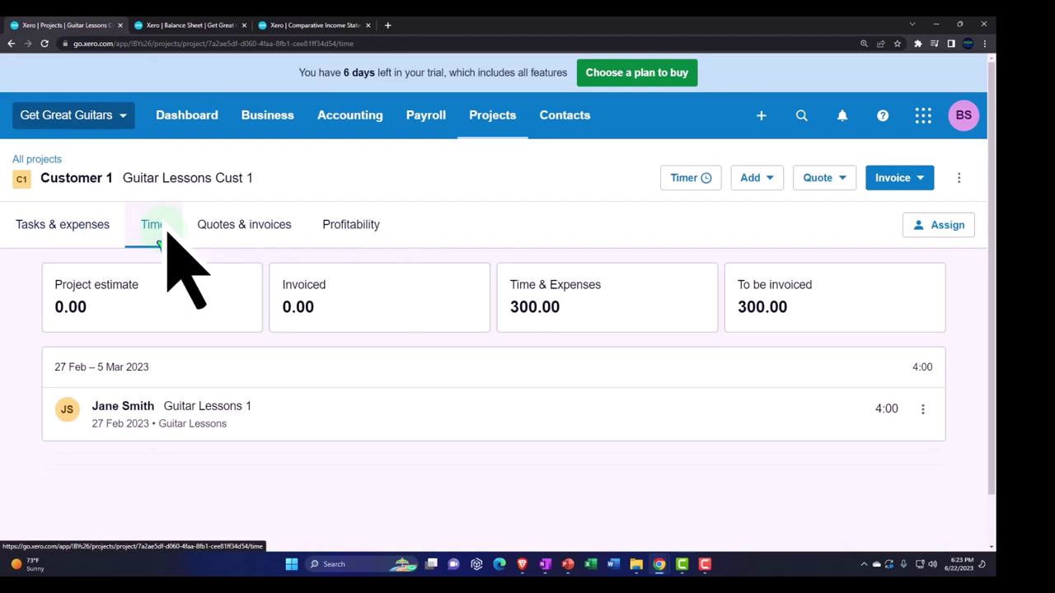
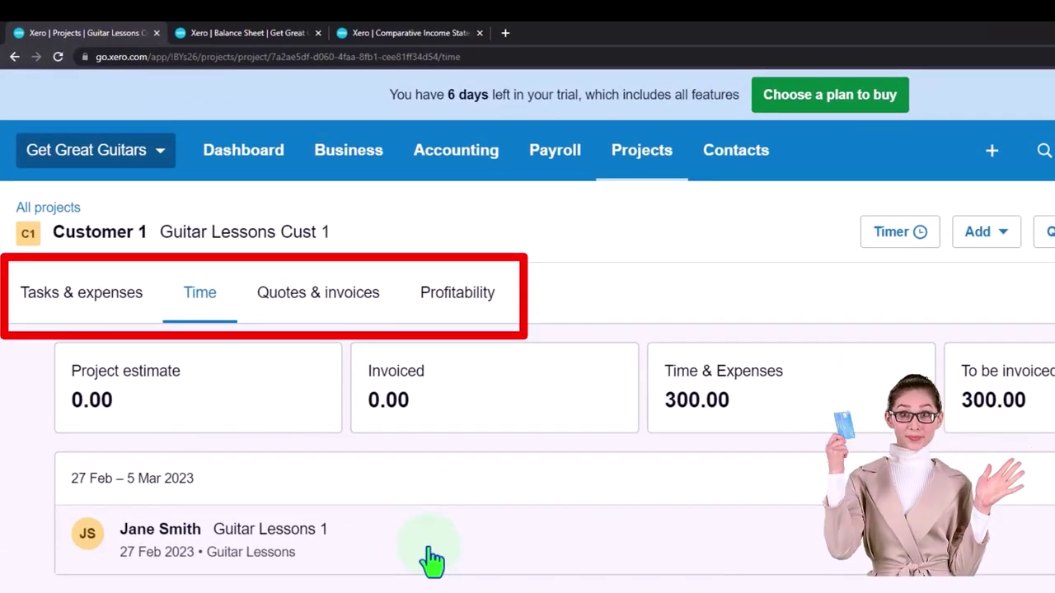
Review the project's tasks and expenses, time entries, quotes and invoices, and profitability overview.
click(115, 304)
click(200, 307)
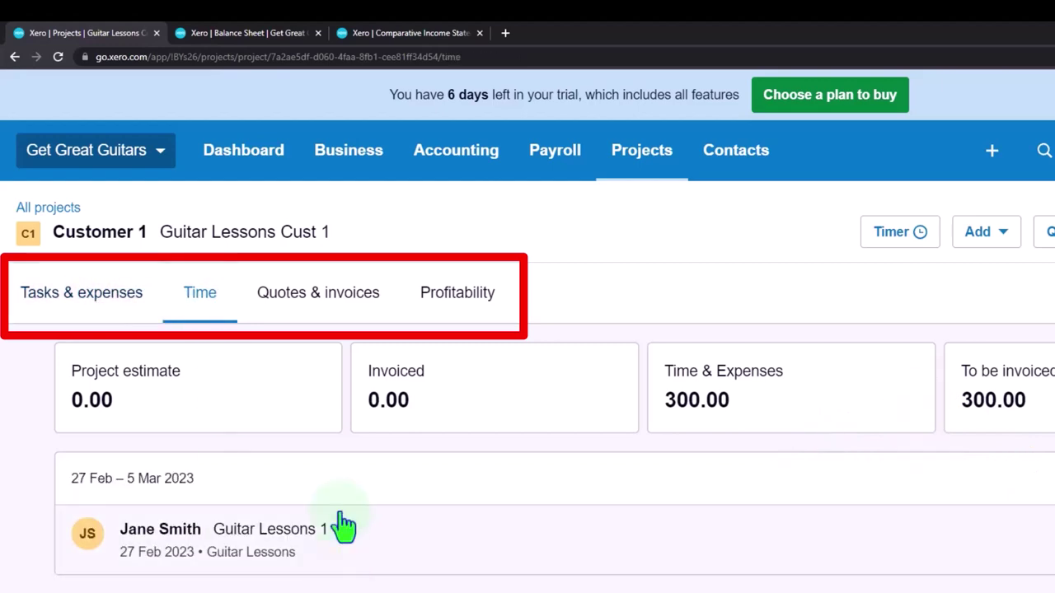
click(317, 304)
scroll(285, 318, down, 3)
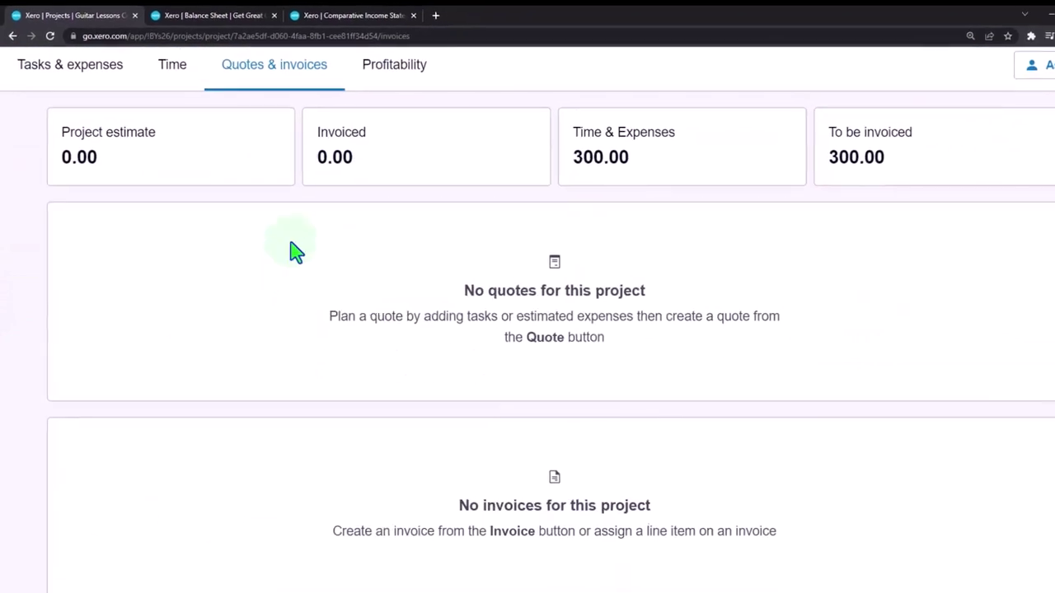
scroll(285, 278, up, 3)
click(360, 222)
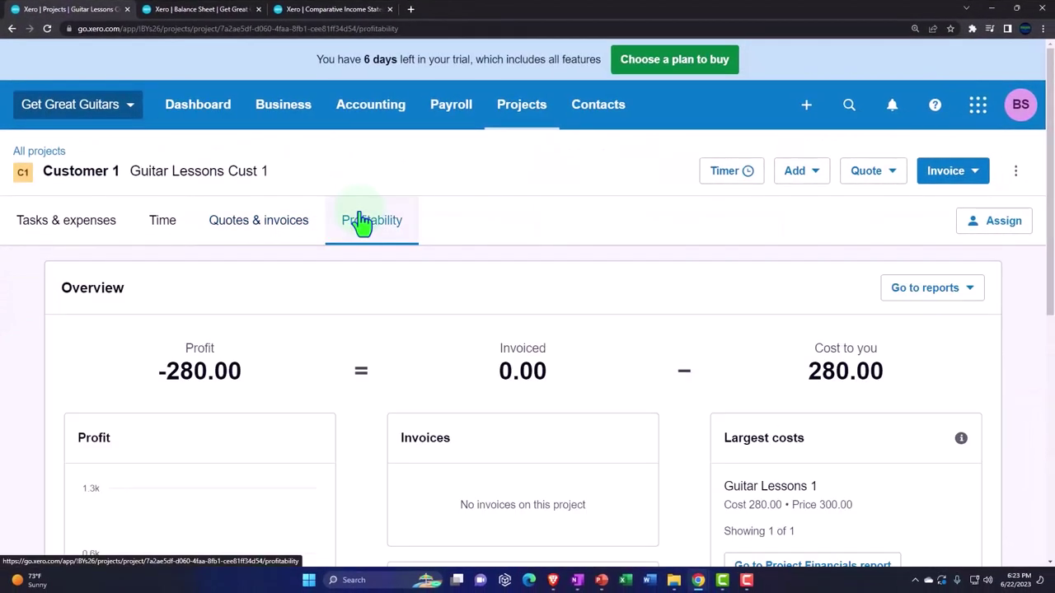
Create a tasks and expenses invoice from the project for the Guitar Lessons 1 time, displayed as tasks, and open the draft.
click(979, 174)
click(928, 255)
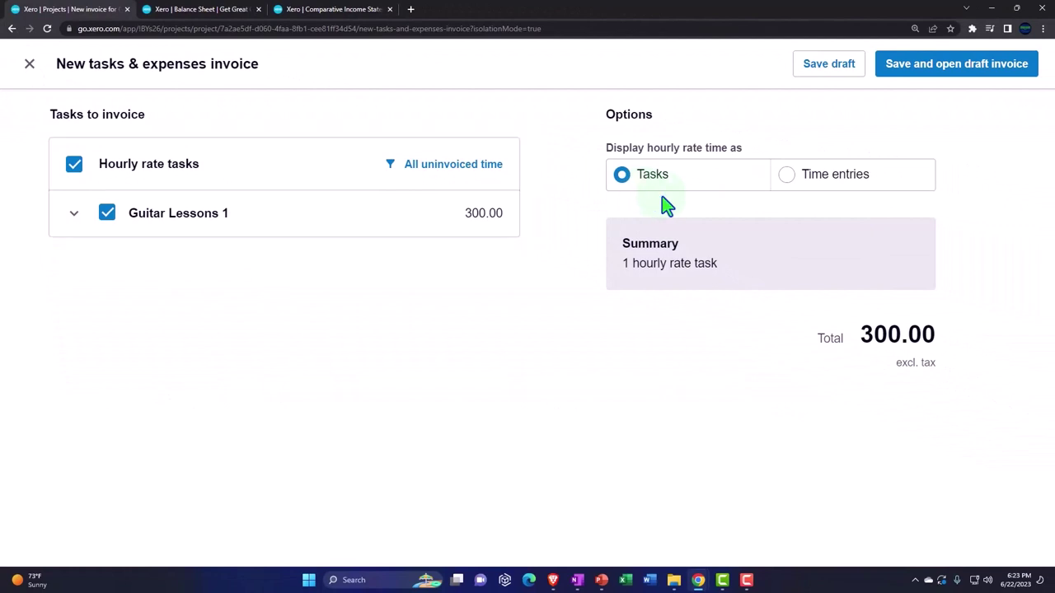
click(913, 80)
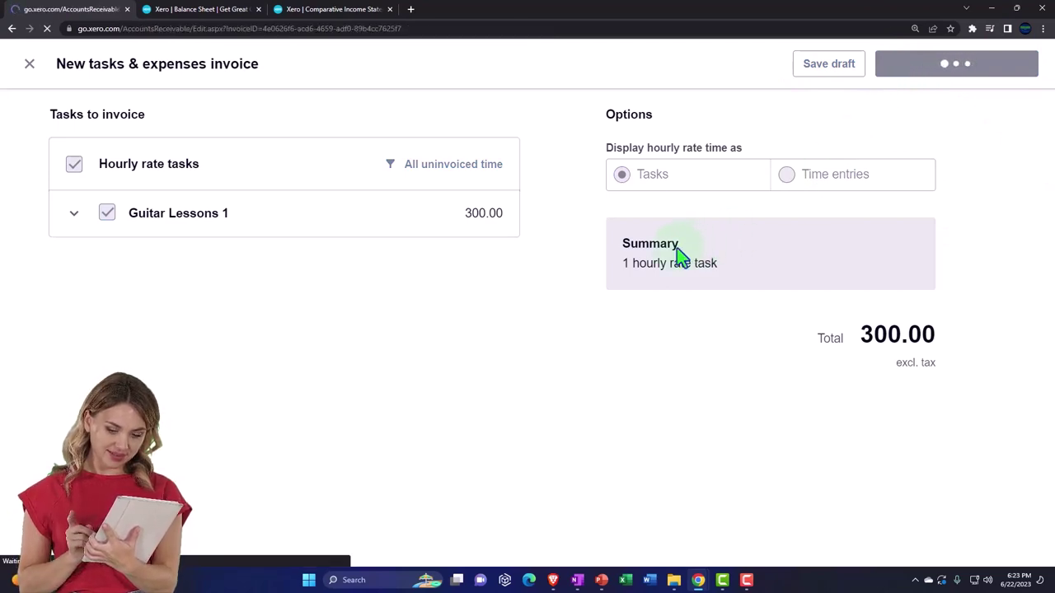
click(131, 281)
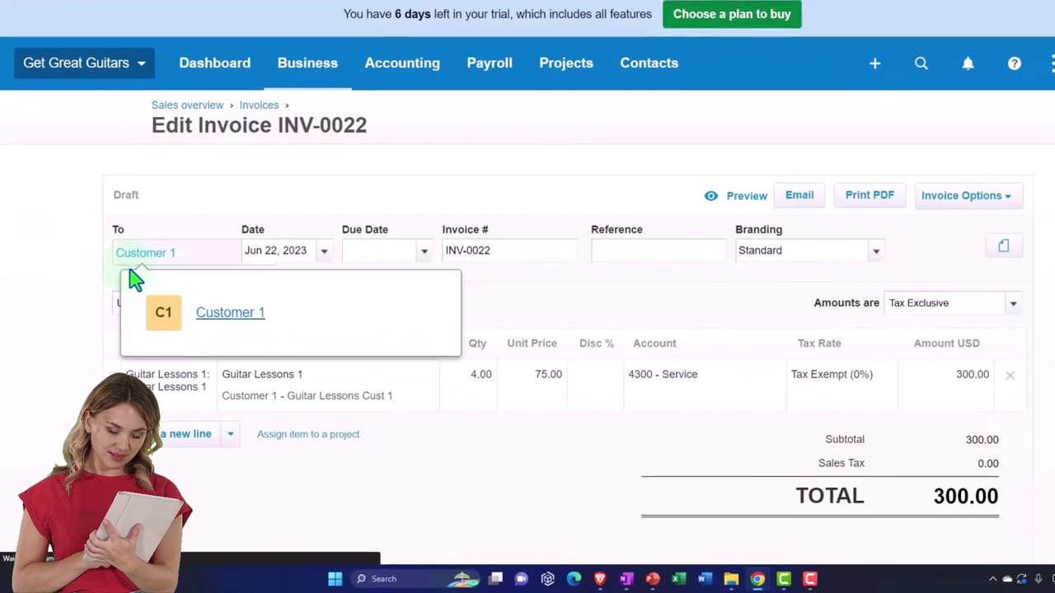
click(52, 290)
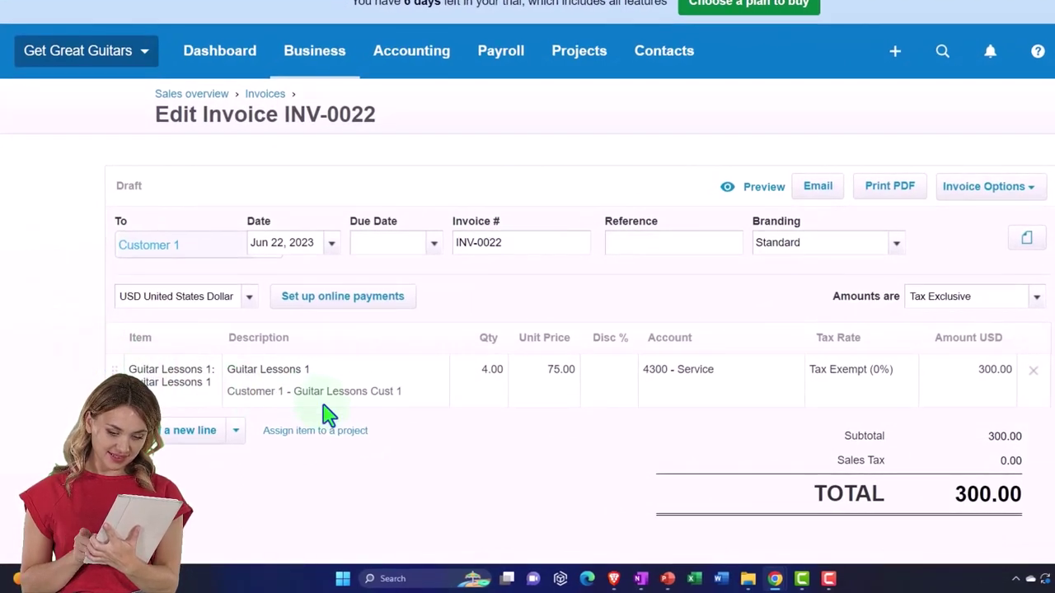
Date the Customer 1 invoice Feb 27, 2023, with a due date of Jun 22, 2023, and approve it.
click(330, 244)
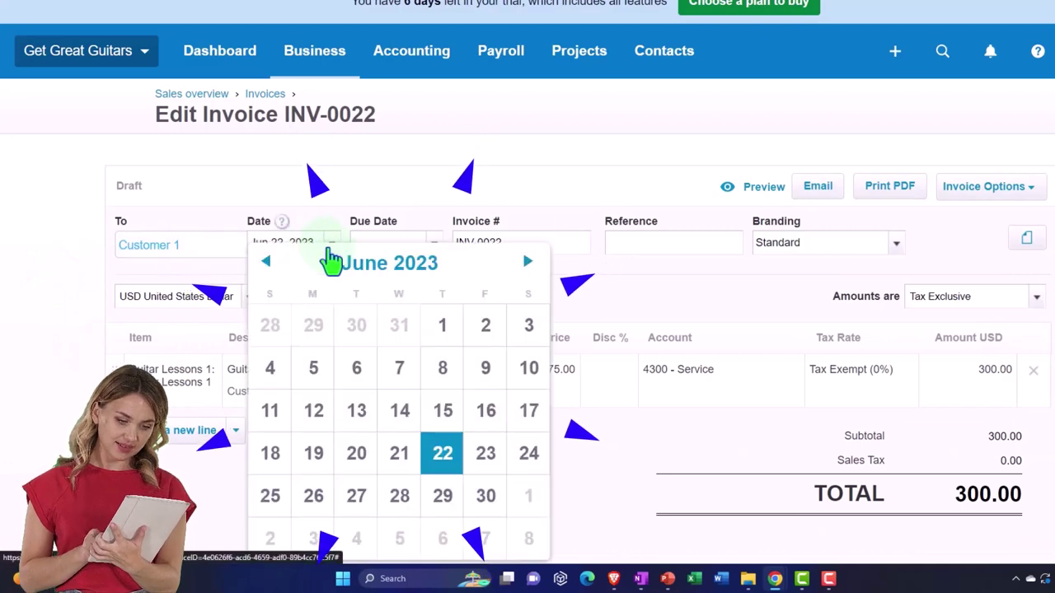
click(271, 264)
click(271, 263)
click(271, 264)
click(271, 264)
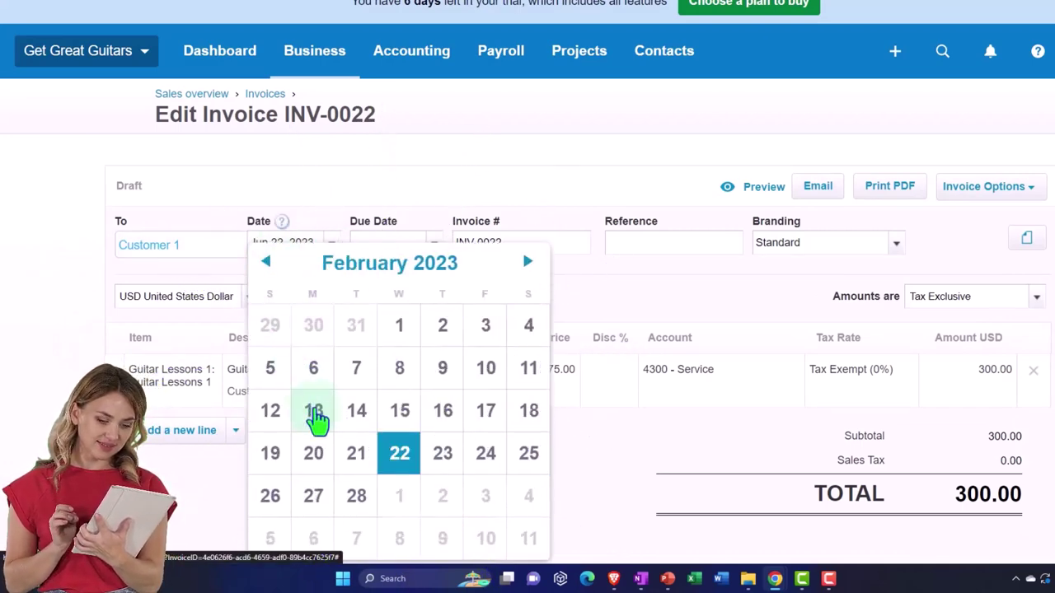
click(313, 500)
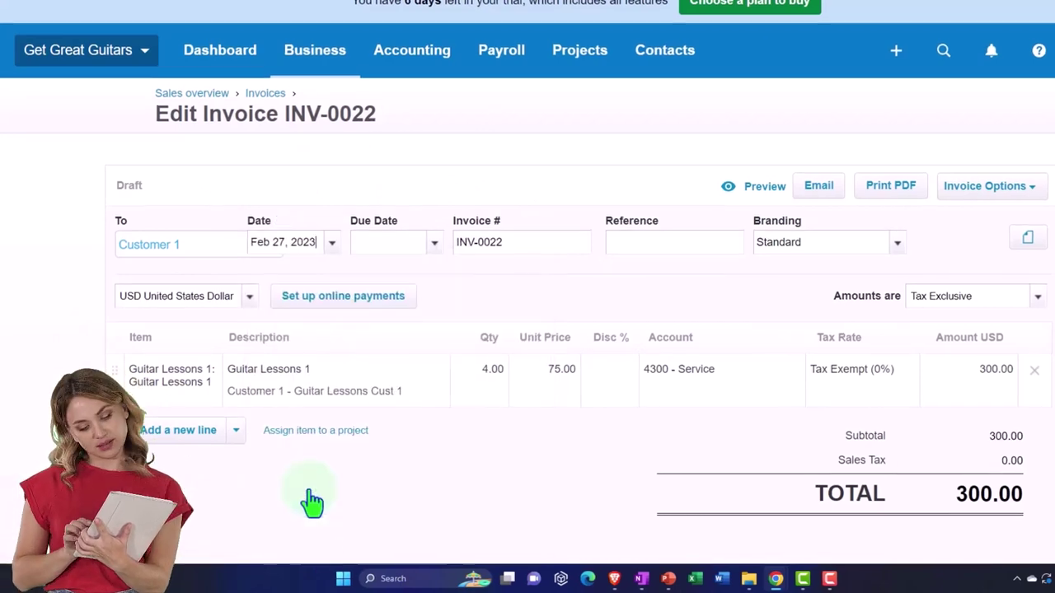
key(Tab)
key(Tab)
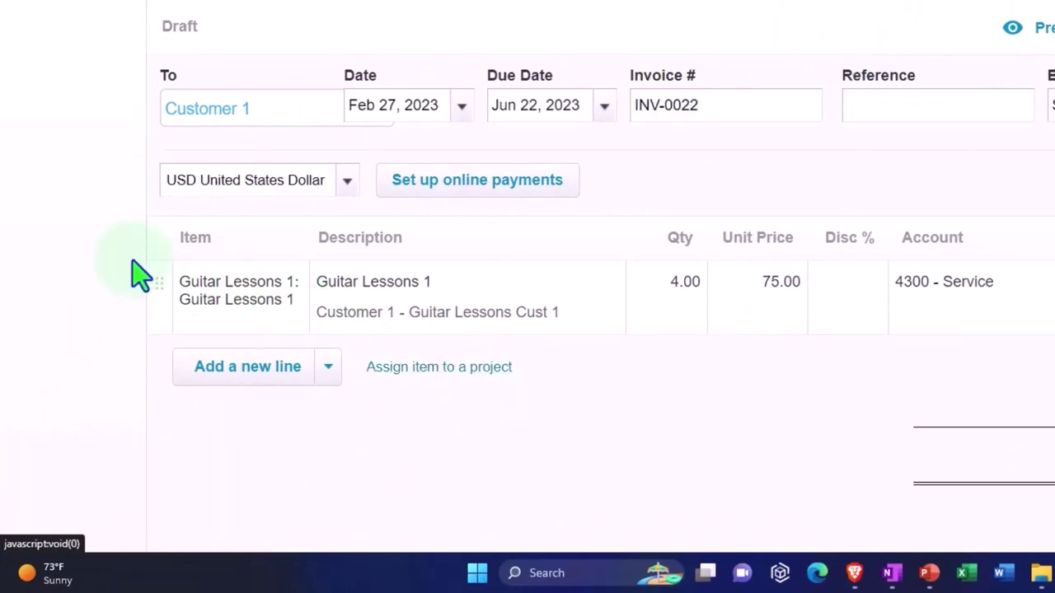
scroll(111, 266, down, 2)
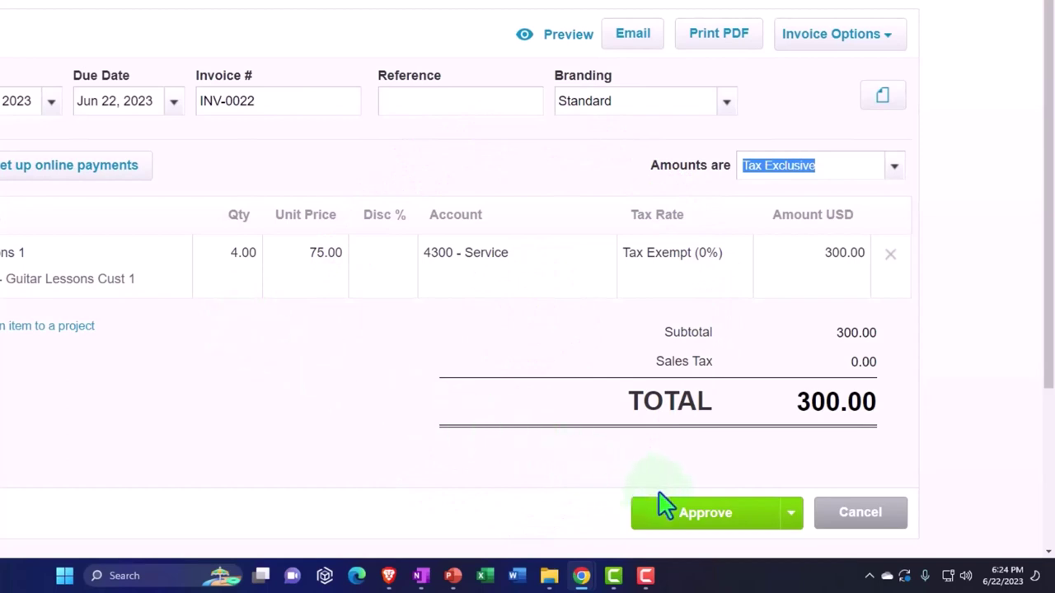
click(681, 520)
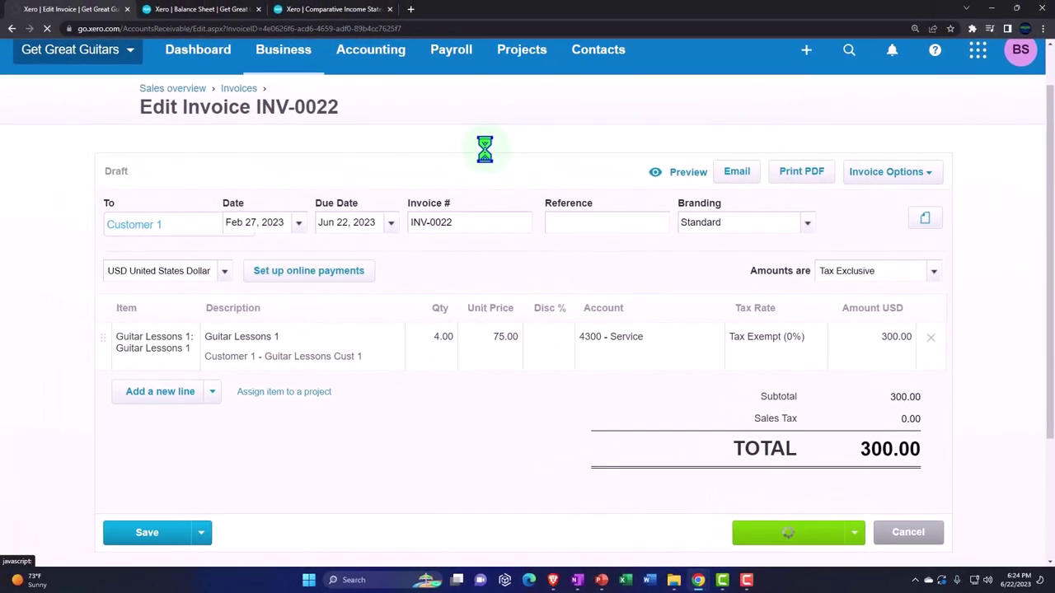
Open the Accounts Receivable transactions from the balance sheet and locate the new Customer 1 invoice.
click(228, 17)
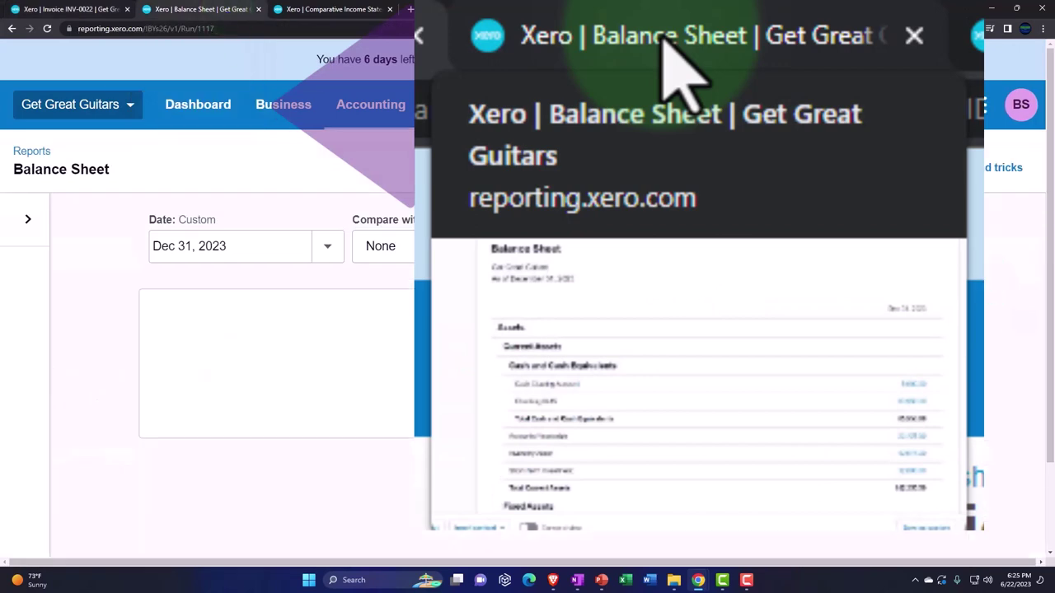
scroll(929, 320, down, 5)
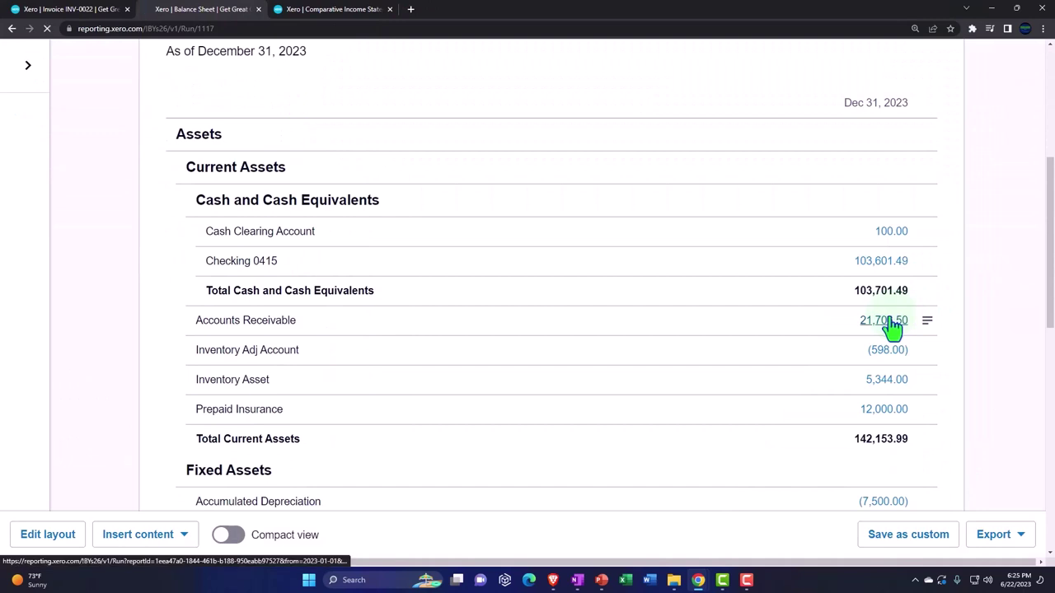
click(883, 321)
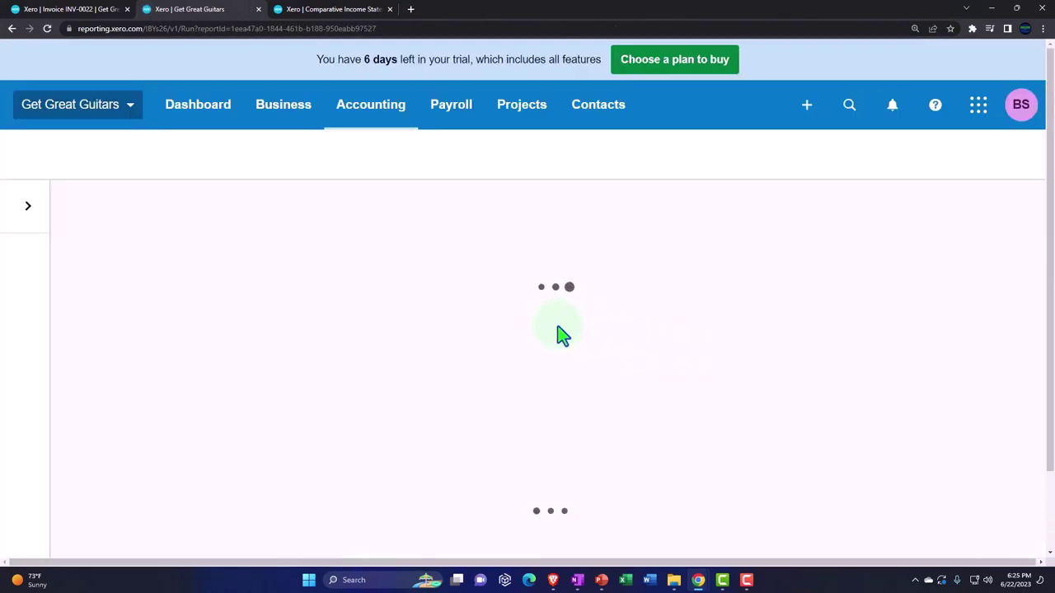
scroll(559, 334, down, 7)
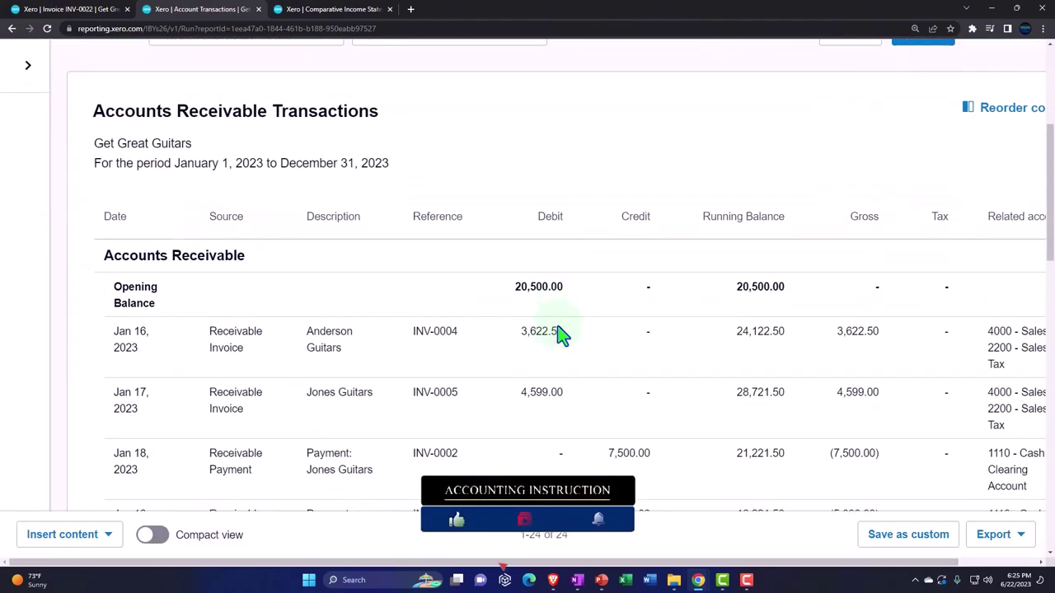
scroll(559, 334, down, 15)
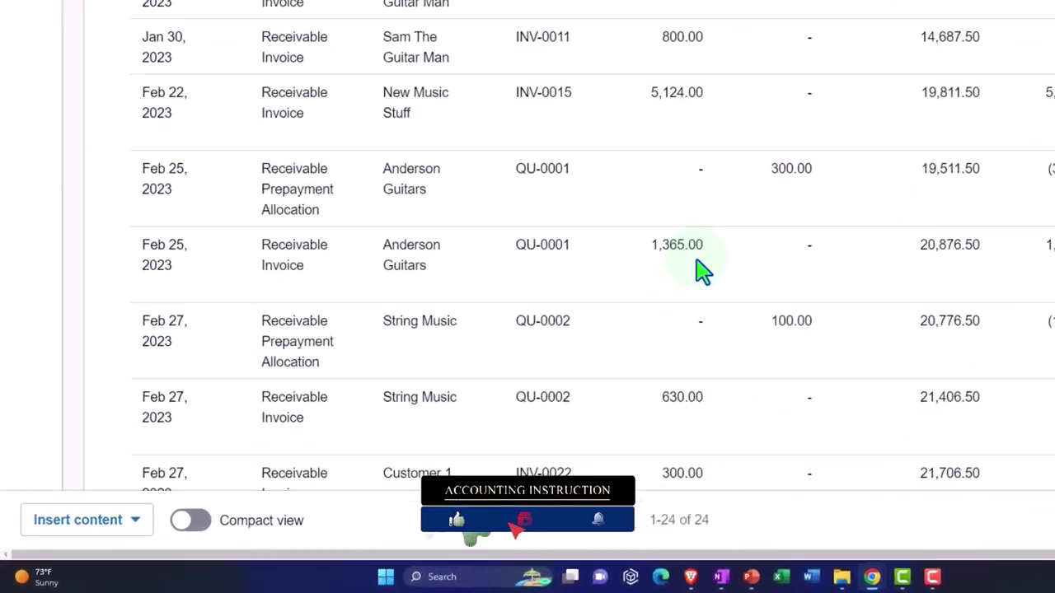
scroll(758, 243, down, 2)
scroll(746, 317, up, 1)
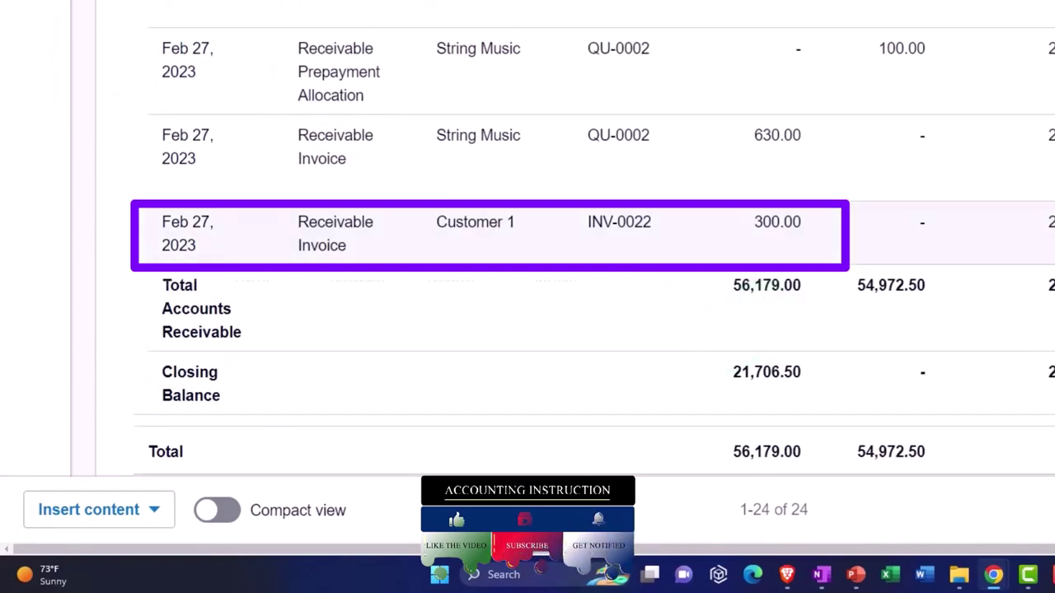
scroll(407, 280, up, 20)
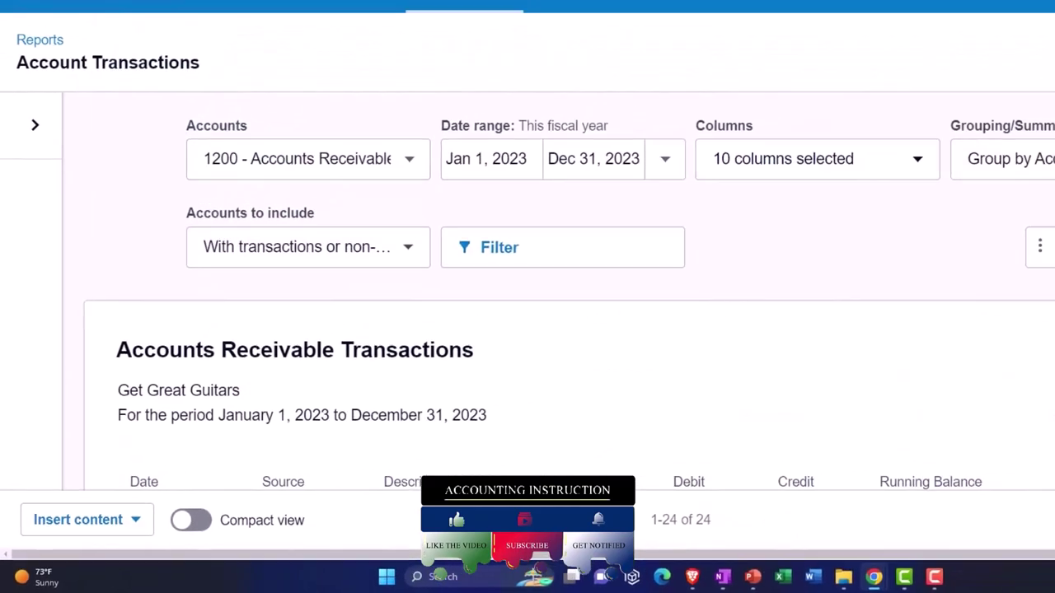
Update the Comparative Income Statement and check Accounts Receivable on the balance sheet.
click(317, 12)
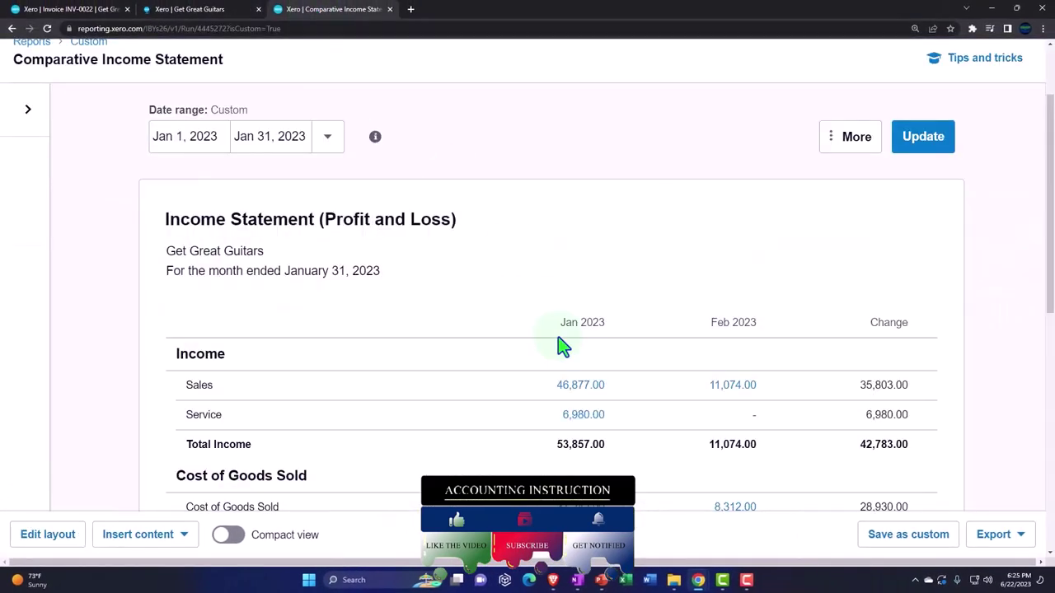
scroll(558, 347, down, 1)
scroll(558, 346, up, 1)
click(923, 140)
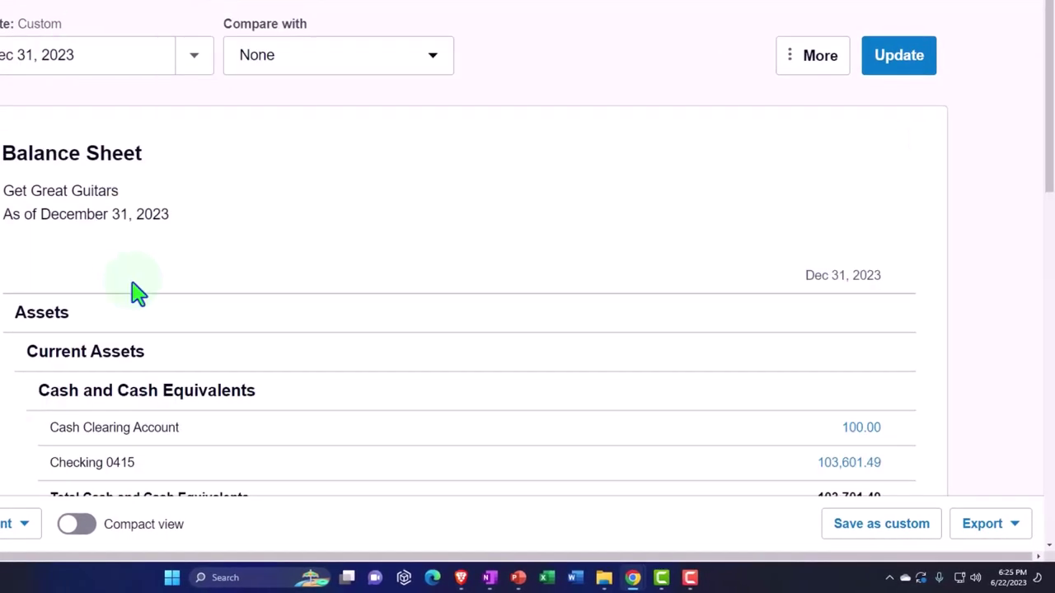
scroll(136, 295, down, 3)
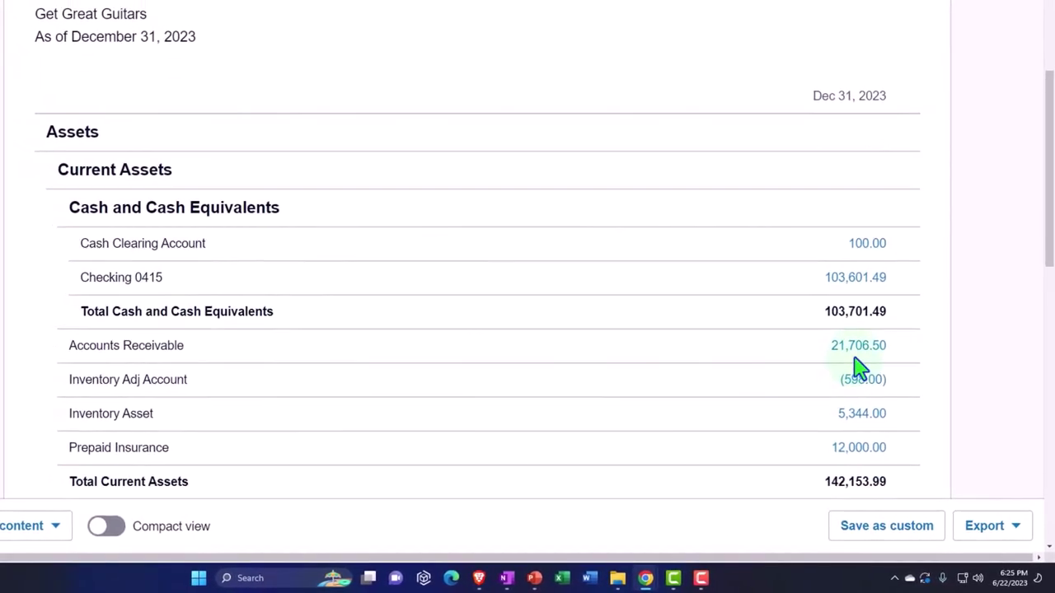
Return to the Comparative Income Statement and duplicate its browser tab.
click(355, 11)
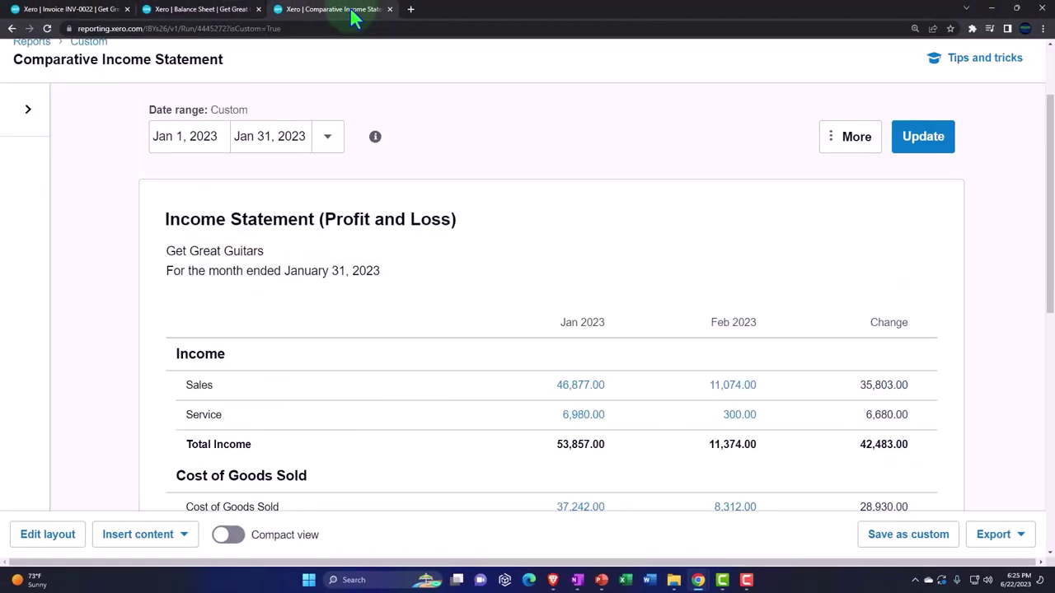
right_click(353, 15)
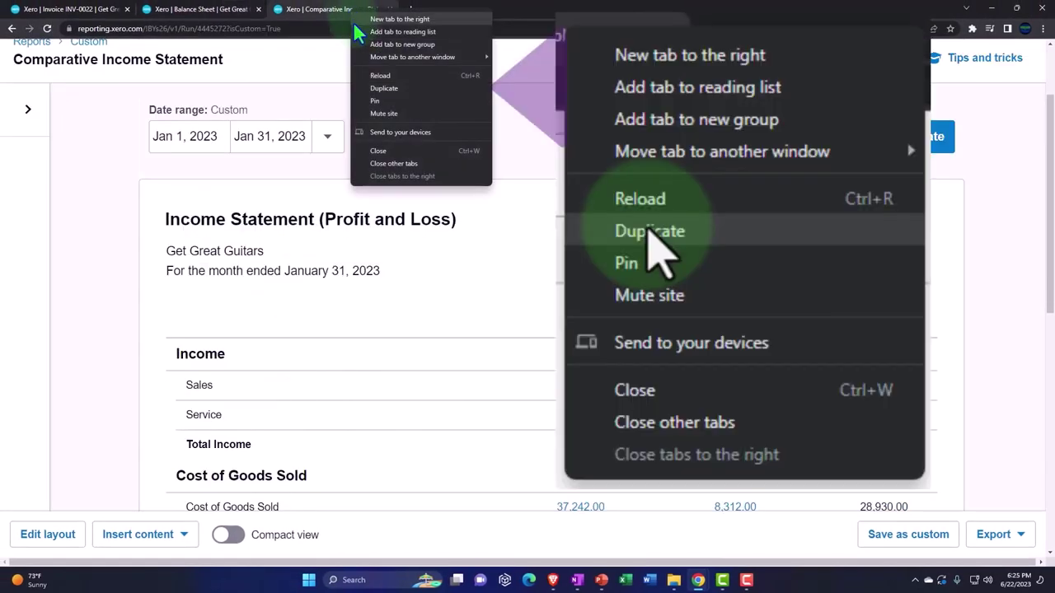
click(399, 87)
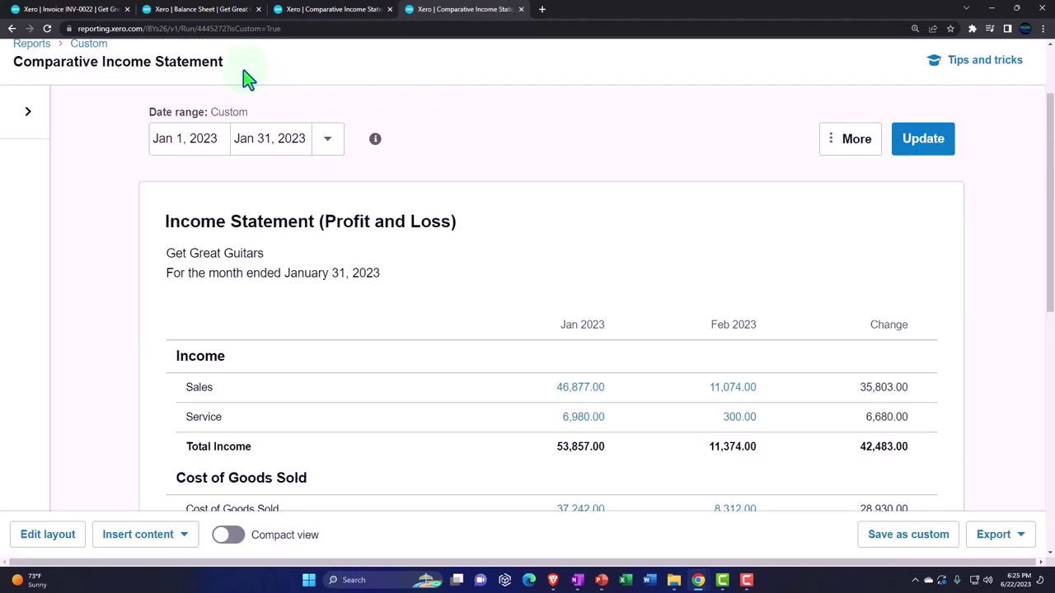
Open the Aged Receivables Summary from the full list of reports in the duplicated tab.
scroll(247, 78, up, 2)
click(386, 119)
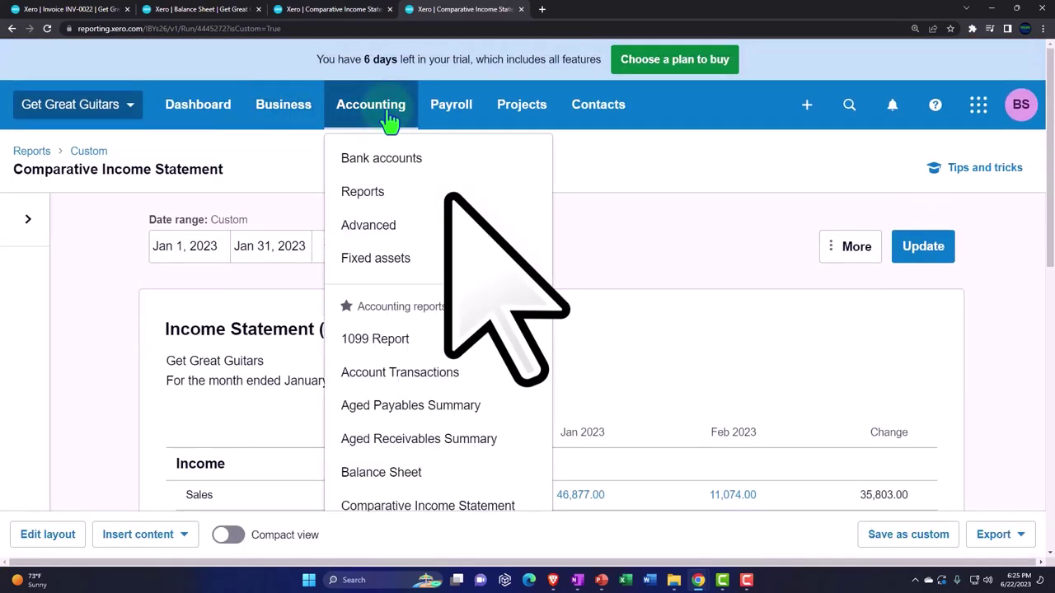
click(380, 203)
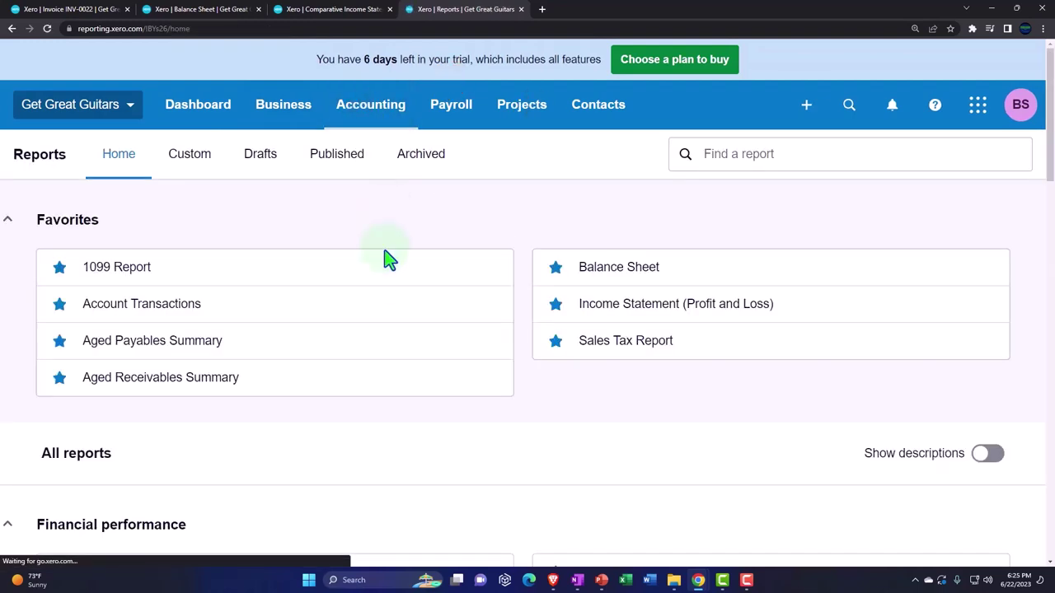
scroll(384, 281, down, 7)
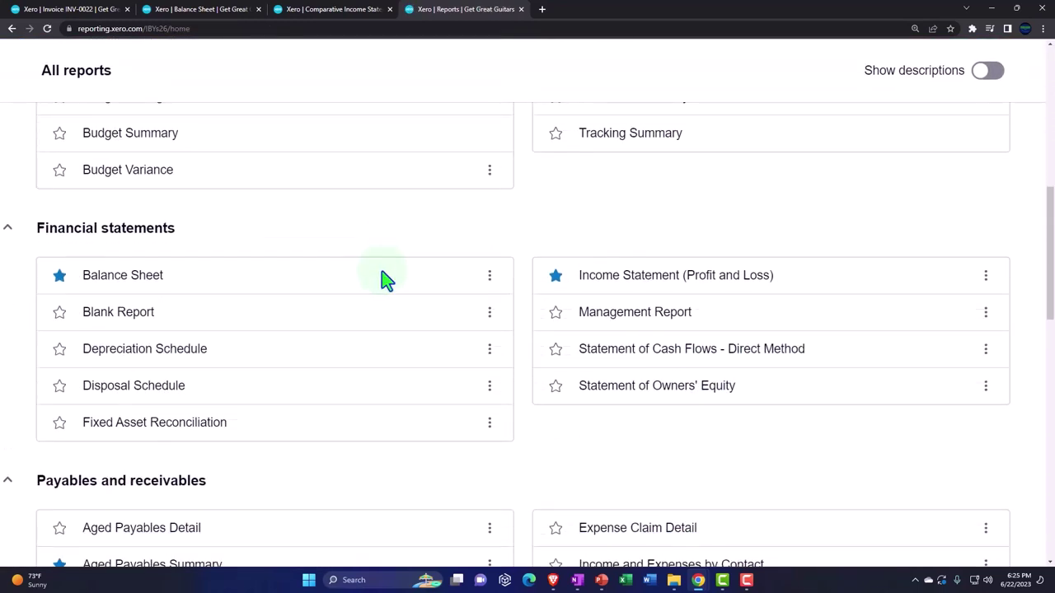
scroll(384, 283, down, 3)
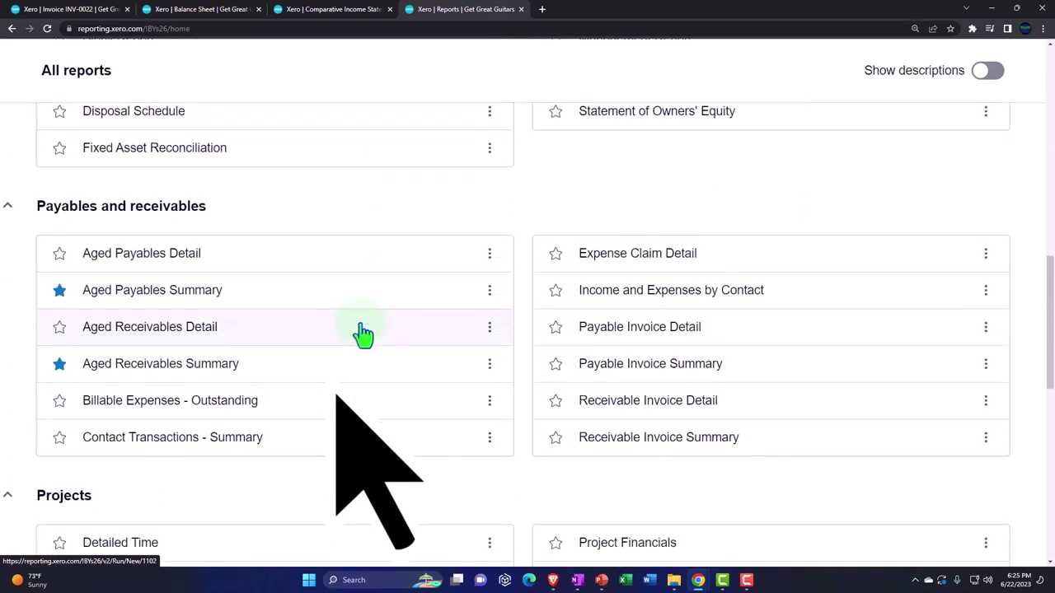
click(173, 382)
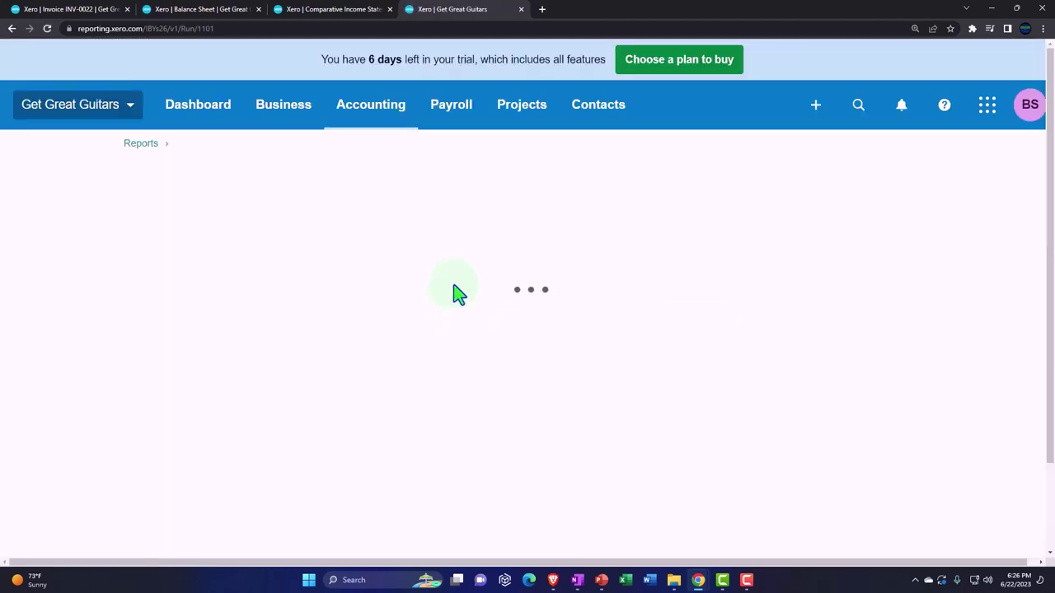
Compare the Aged Receivables Summary total with Accounts Receivable on the balance sheet and return to the approved Customer 1 invoice.
scroll(459, 294, down, 4)
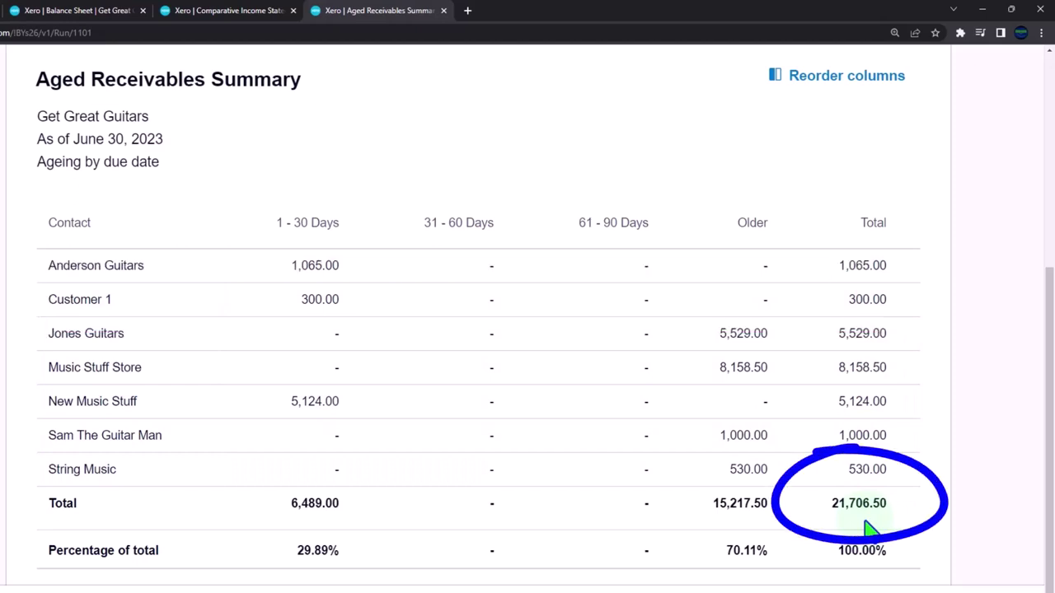
click(72, 15)
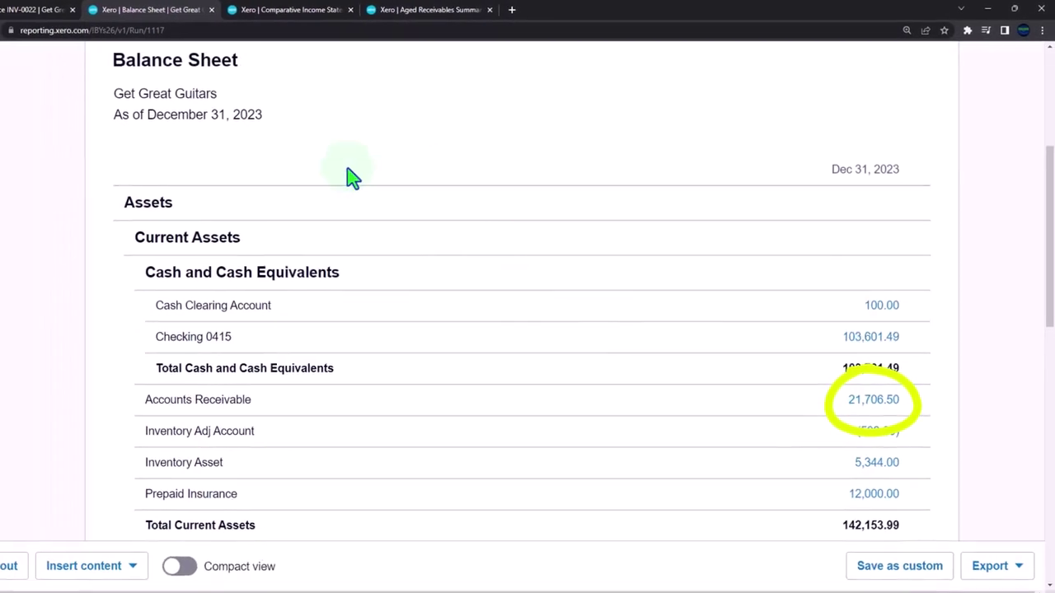
click(76, 10)
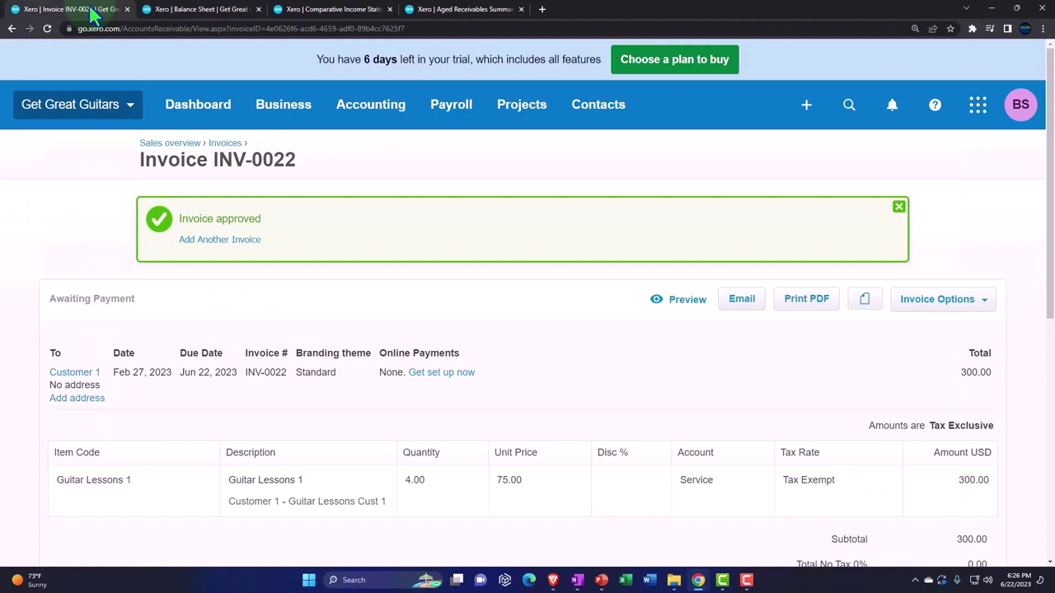
Open the Customer 1 project Guitar Lessons Cust 1 from all projects and check its invoiced and to-be-invoiced amounts.
click(511, 124)
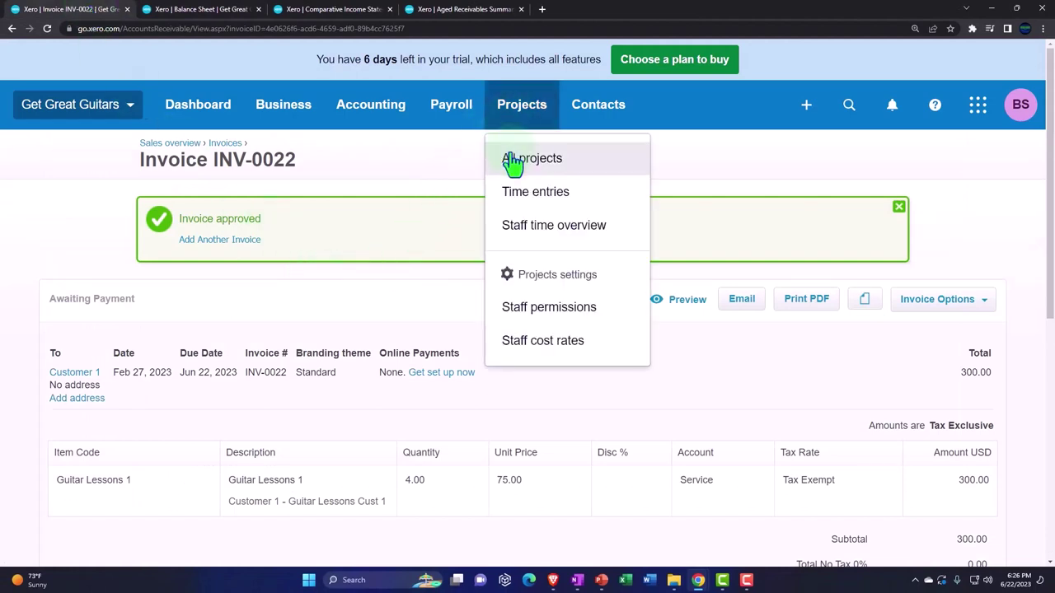
click(513, 158)
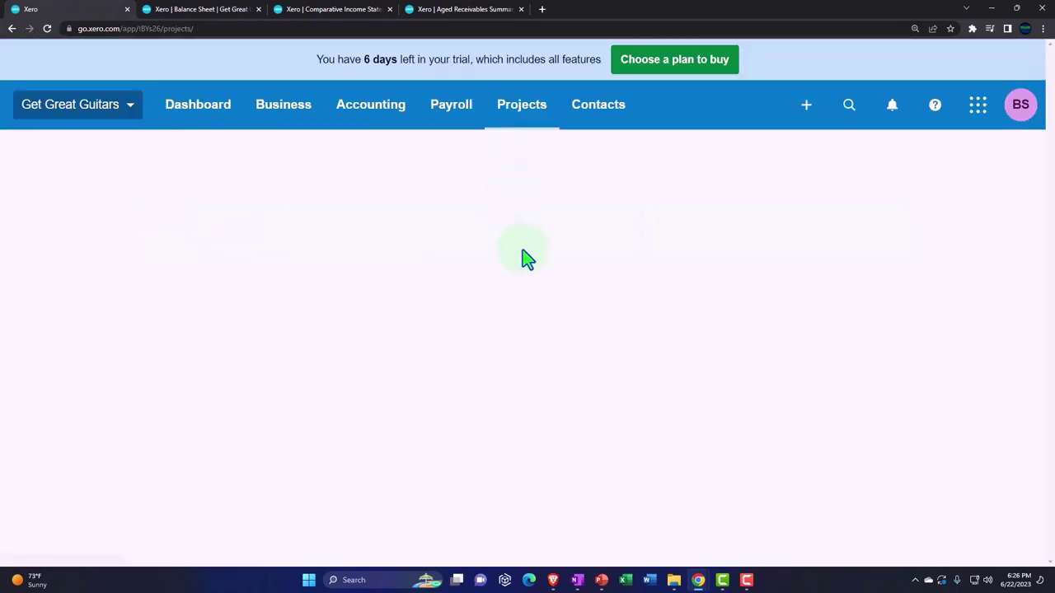
click(232, 273)
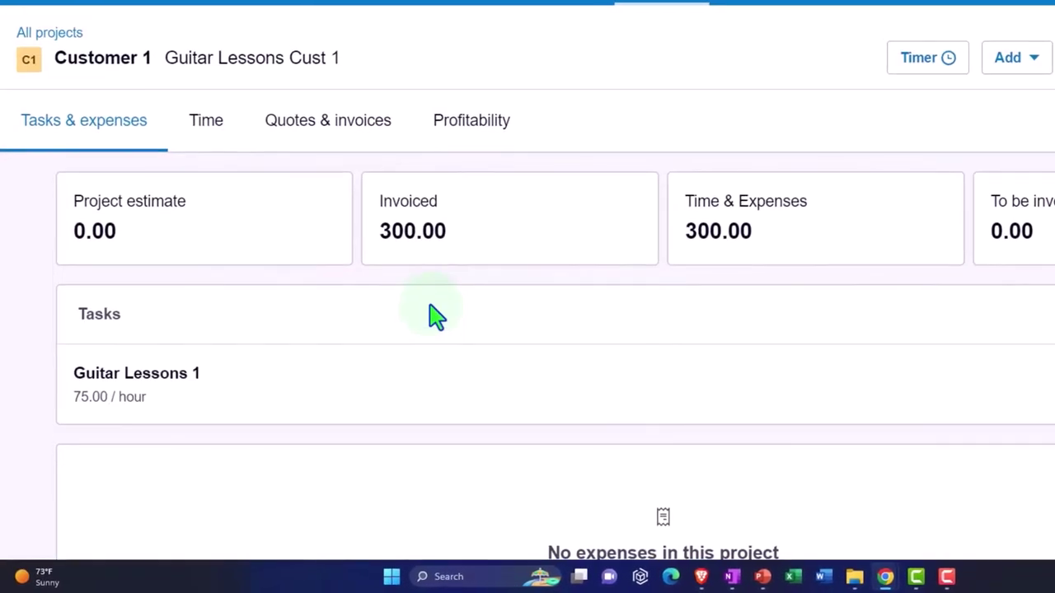
scroll(436, 314, down, 1)
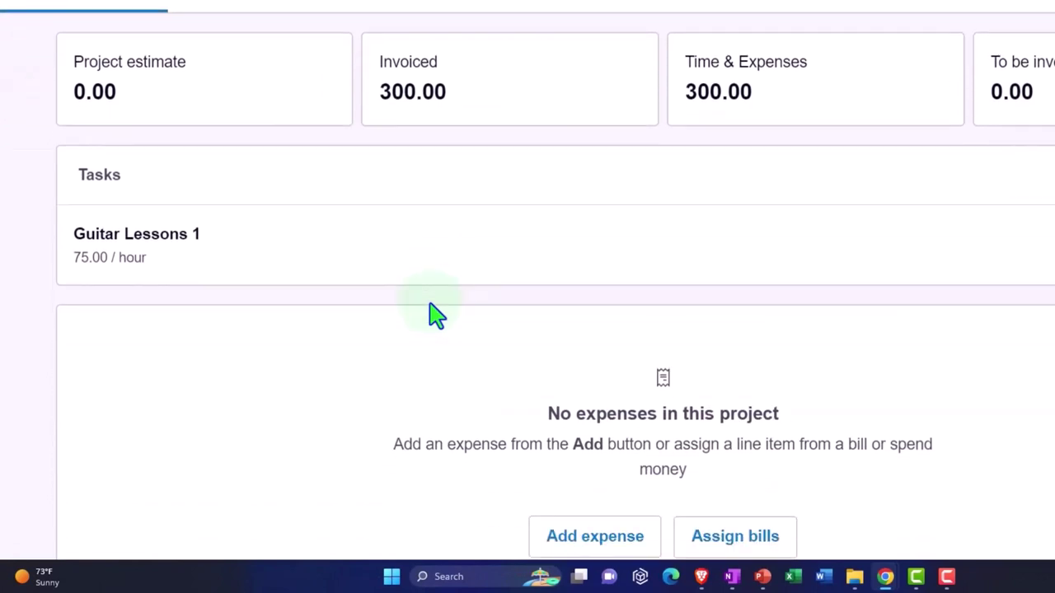
scroll(437, 313, up, 2)
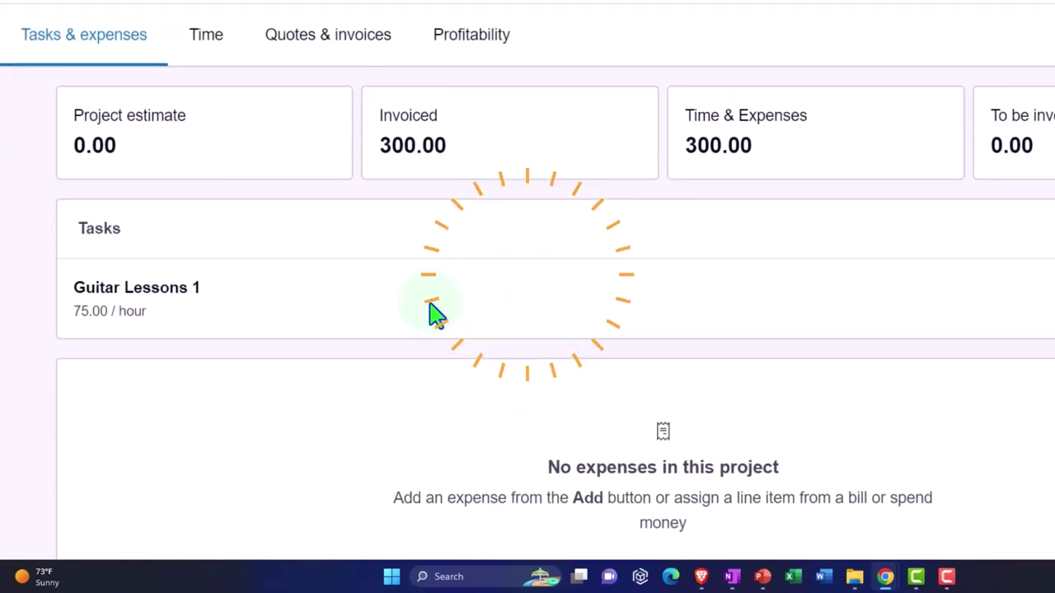
Review the Customer 1 project's profitability and its recorded time entry, including the options available for that entry.
click(498, 52)
scroll(528, 301, down, 1)
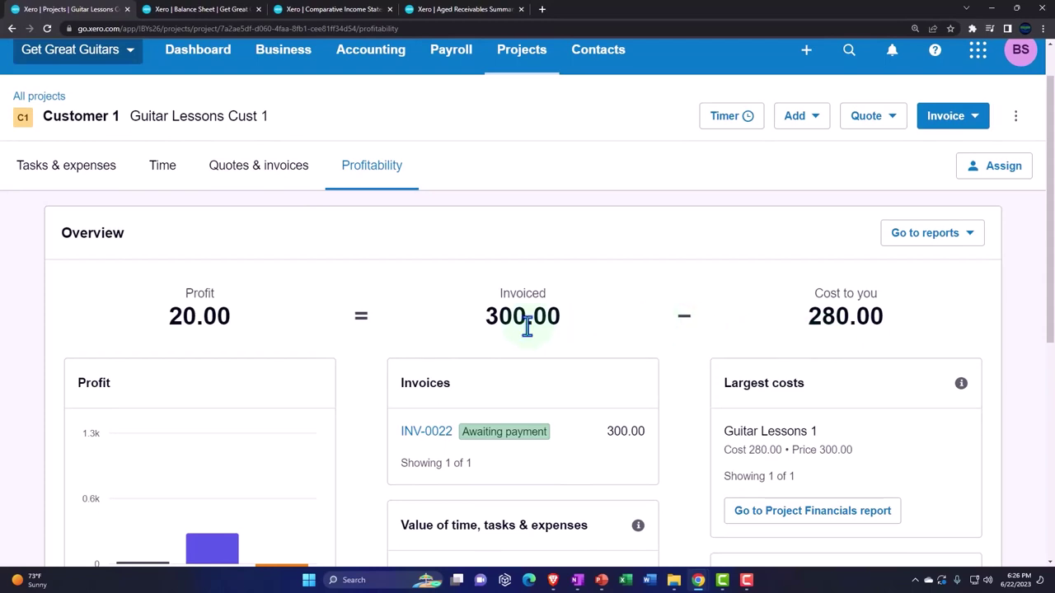
click(163, 177)
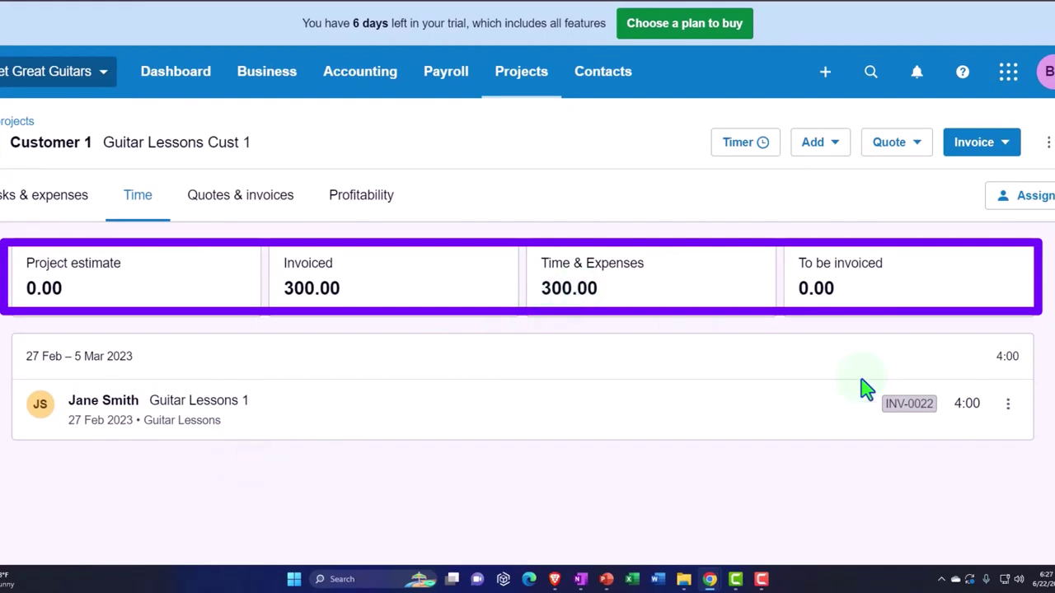
click(1008, 404)
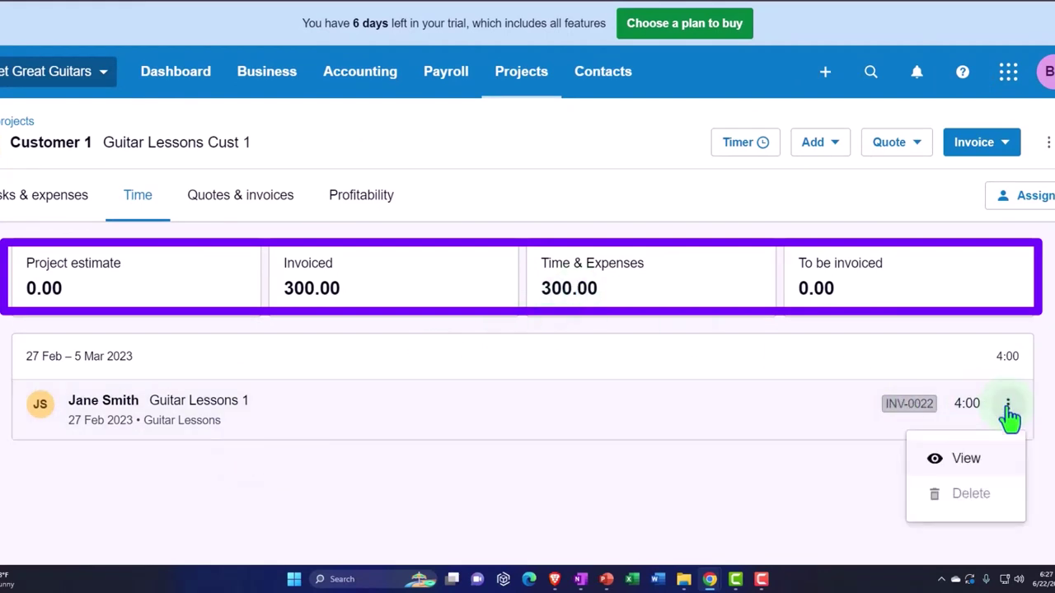
click(792, 494)
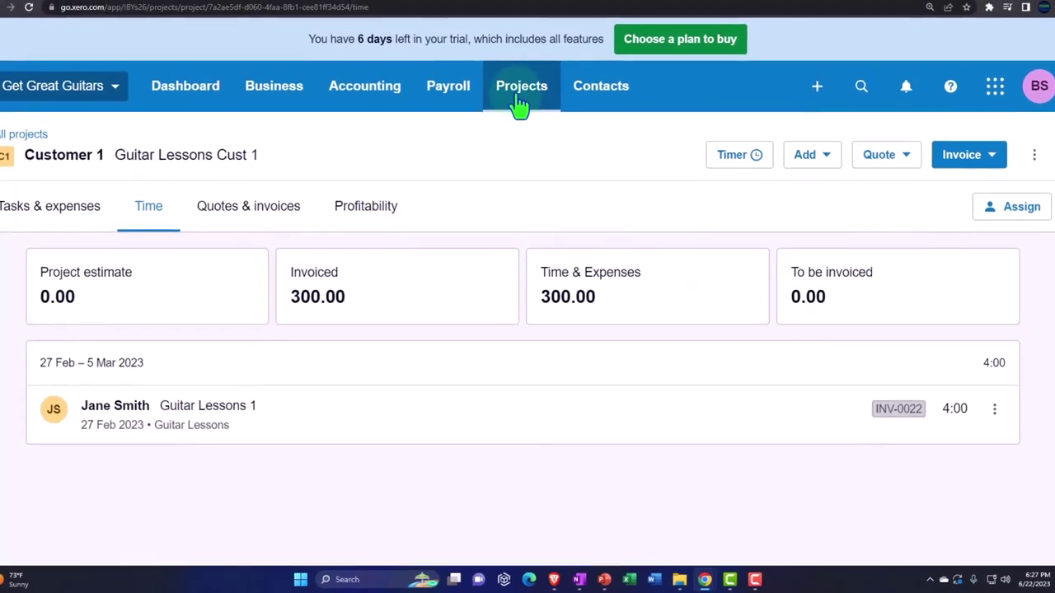
Create a tasks and expenses invoice for the Customer 2 project Guitar Lessons Cust 2 and open it as a draft.
click(518, 97)
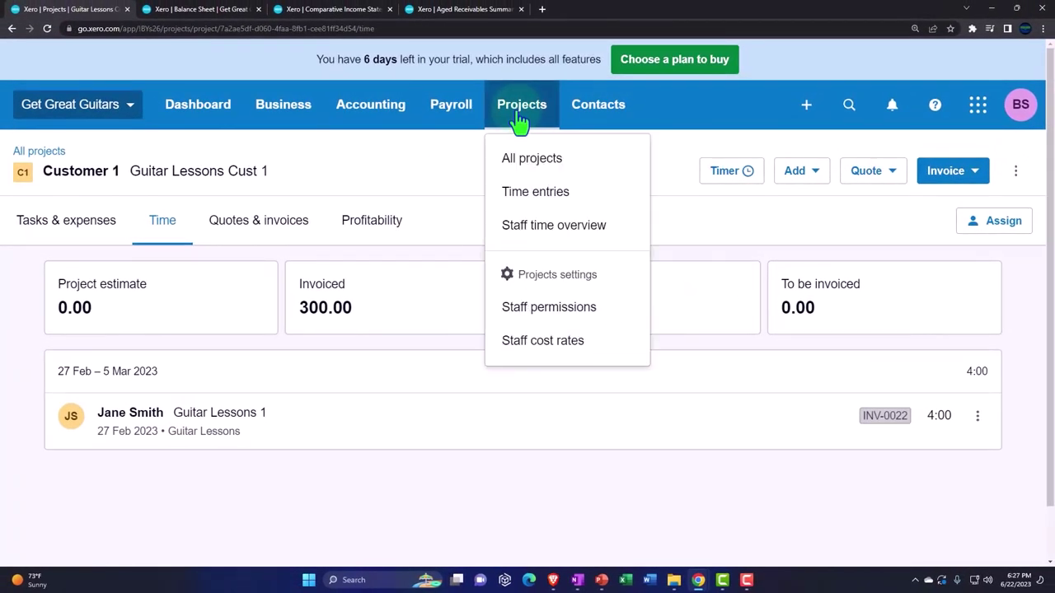
click(532, 161)
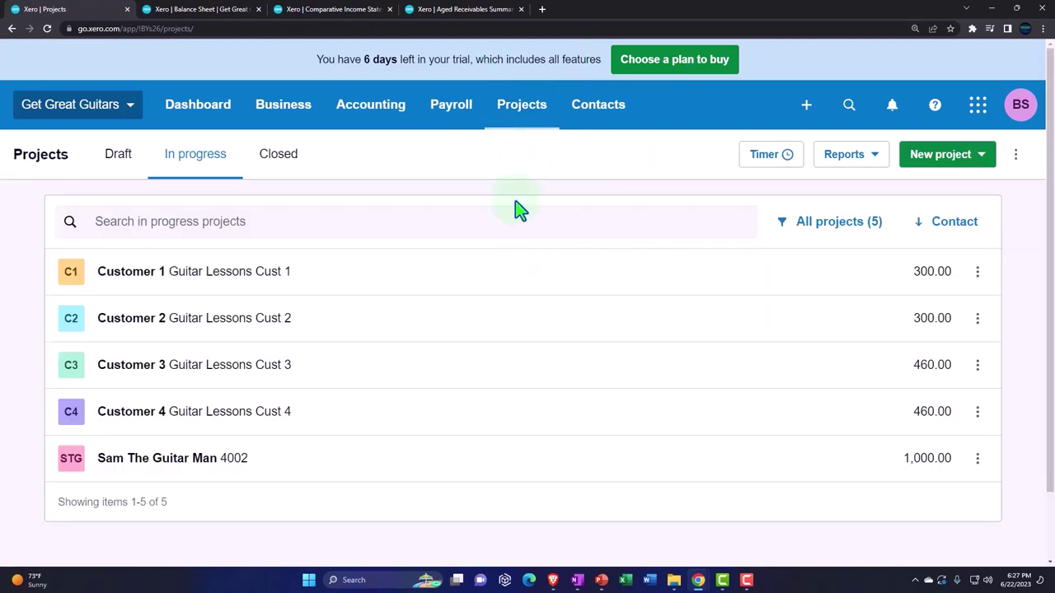
click(200, 334)
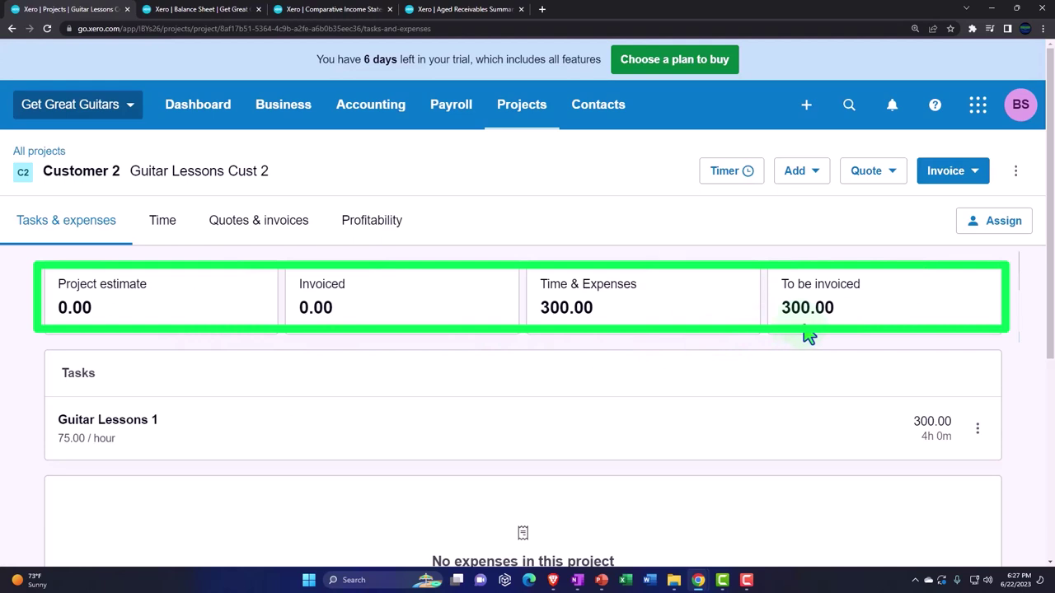
click(974, 183)
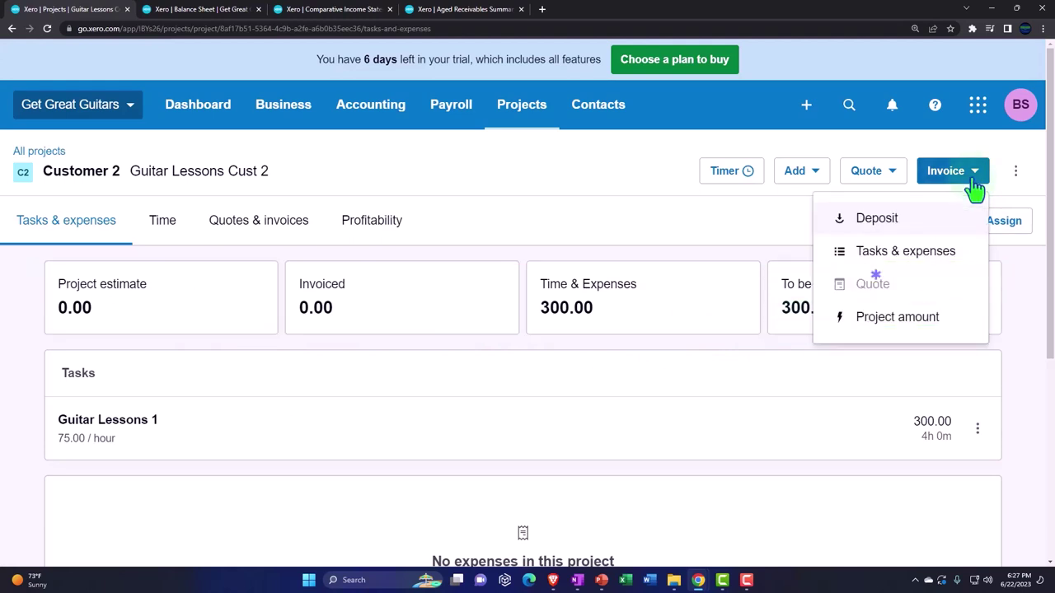
click(906, 266)
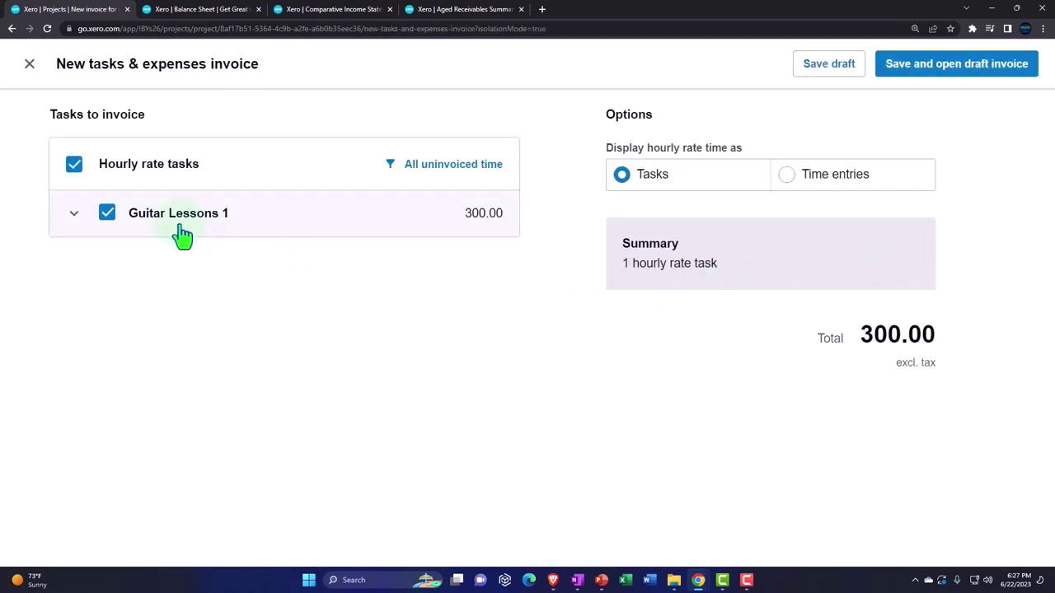
click(934, 83)
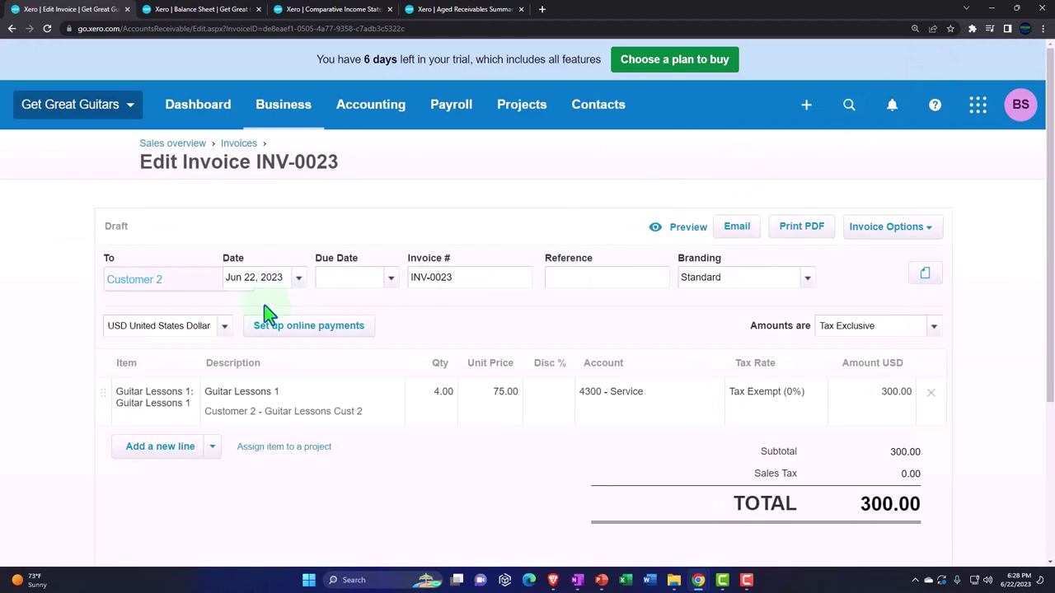
Date the Customer 2 draft invoice Feb 27, 2023, with due date Jun 22, 2023, and approve it.
key(ctrl+plus)
scroll(272, 322, down, 1)
click(264, 279)
click(194, 252)
click(194, 252)
click(193, 251)
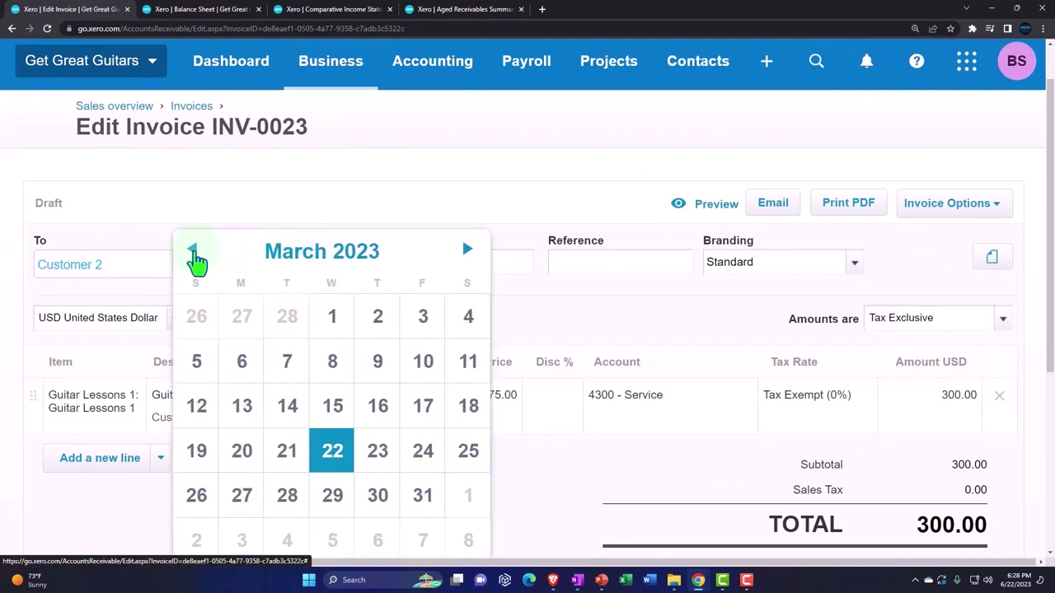
click(194, 255)
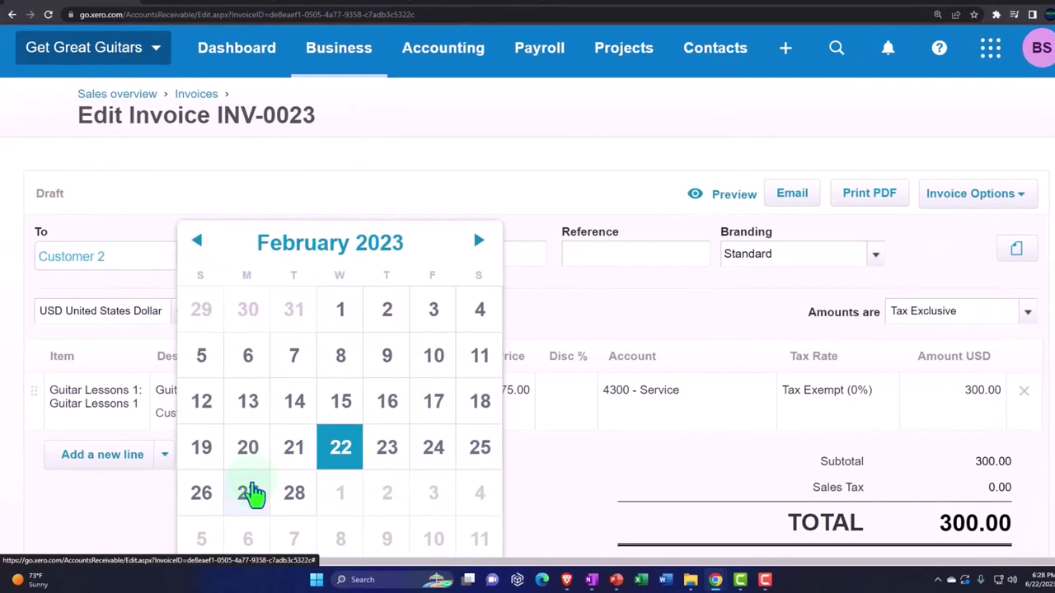
click(252, 493)
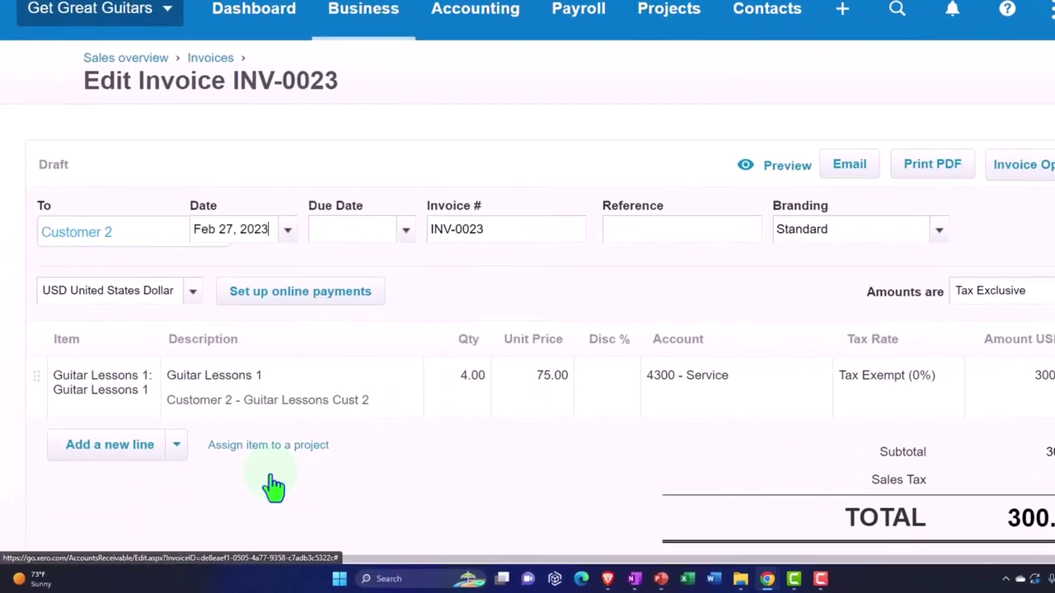
key(Tab)
key(Tab)
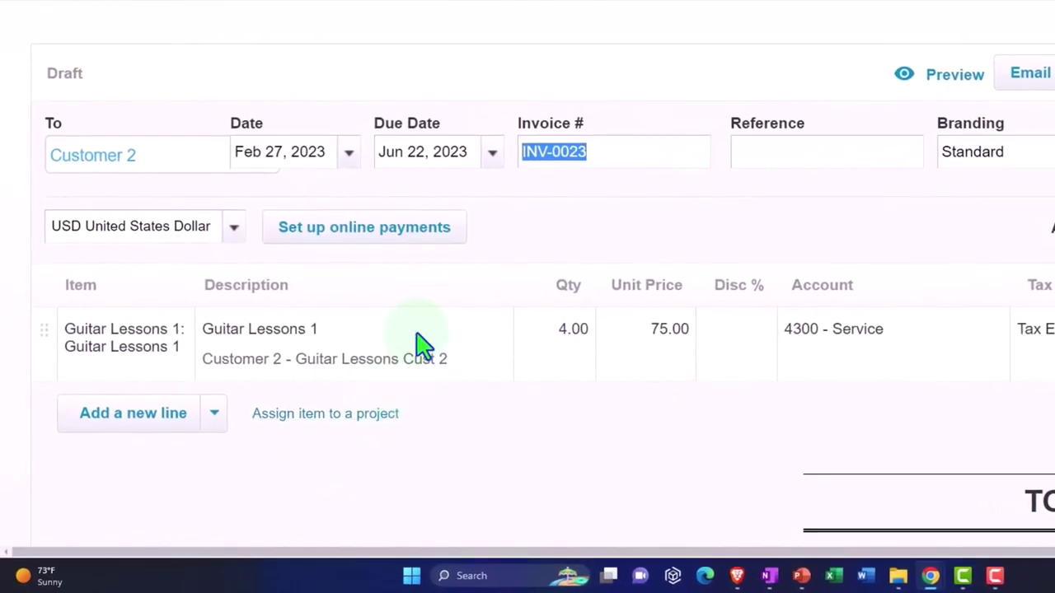
key(Tab)
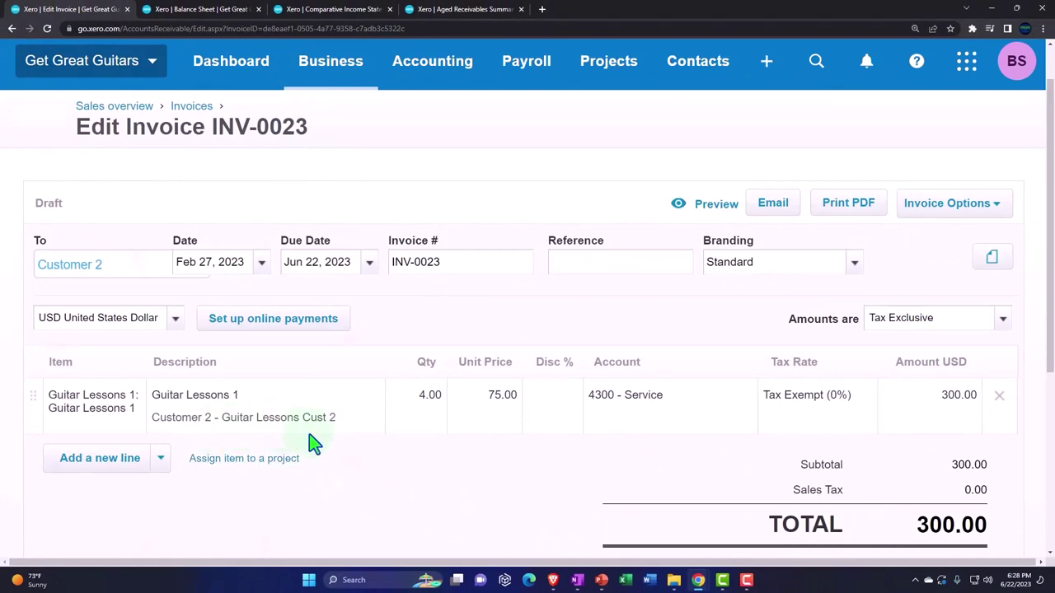
scroll(461, 440, down, 2)
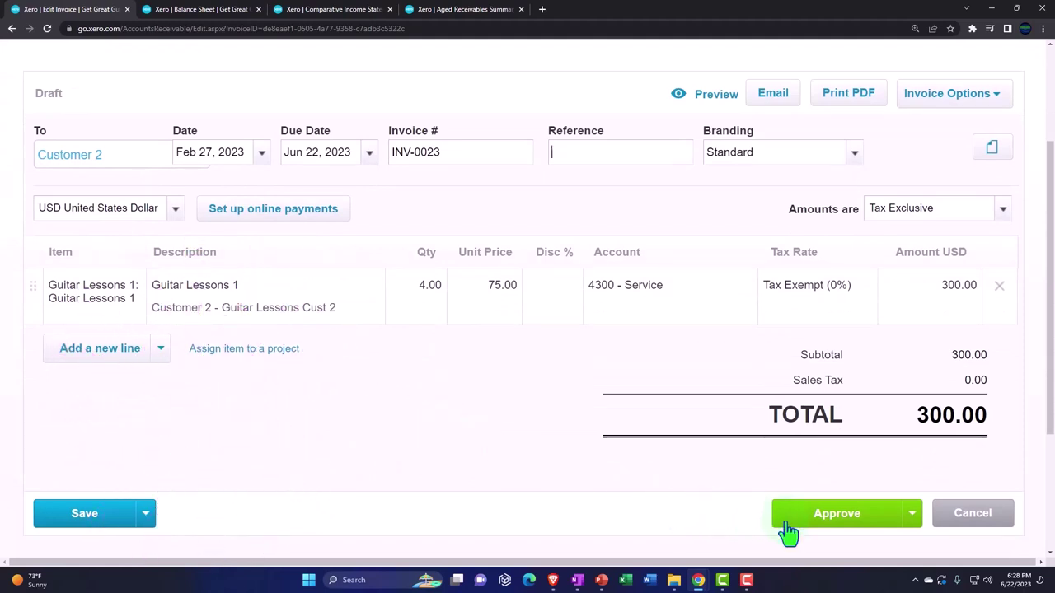
click(822, 519)
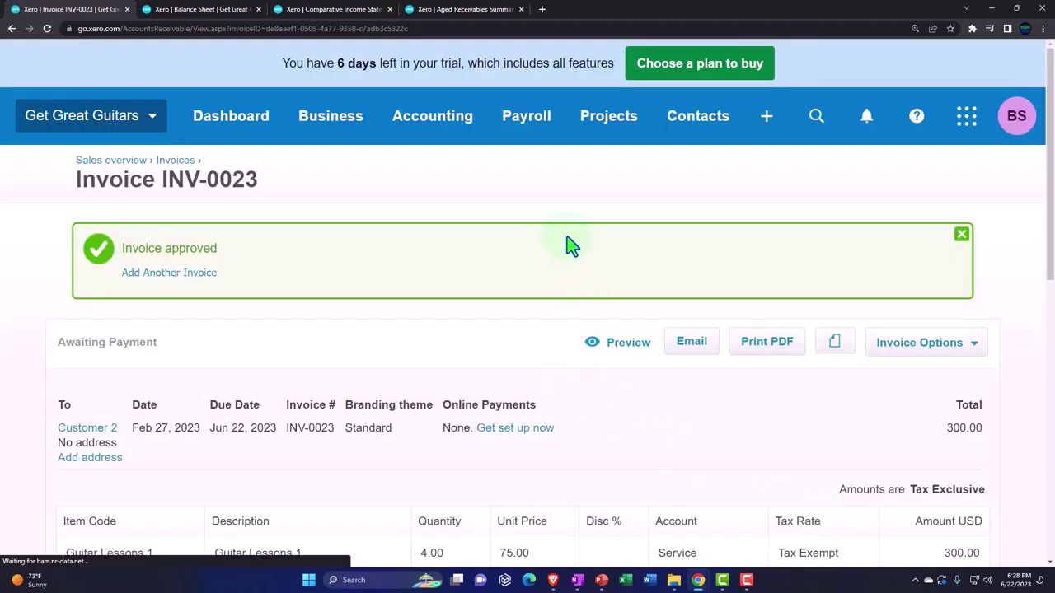
Create a tasks and expenses invoice for the Customer 3 project Guitar Lessons Cust 3 and open it as a draft.
click(587, 132)
click(601, 173)
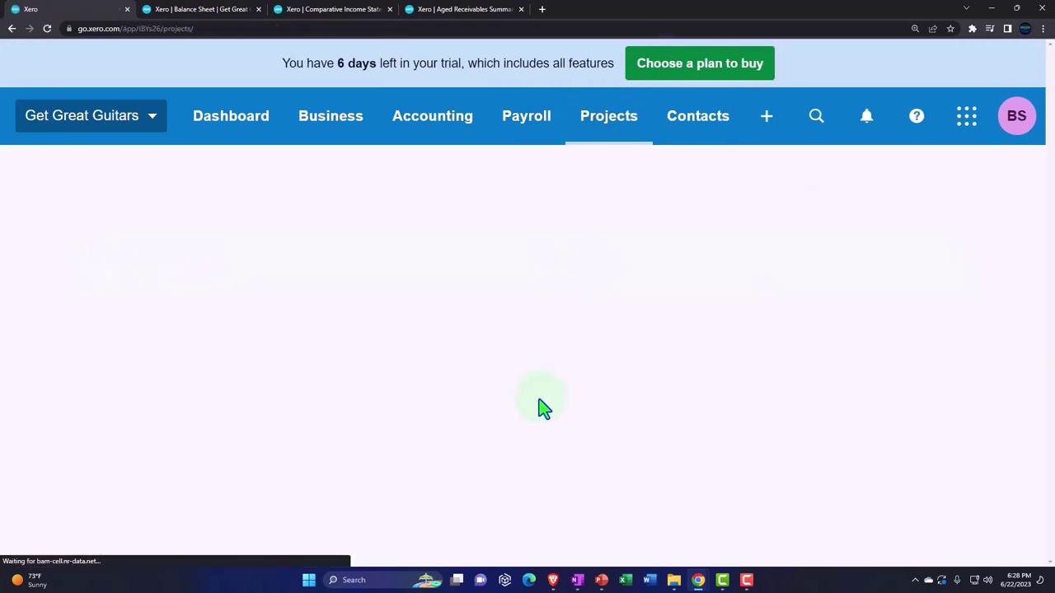
scroll(501, 403, down, 1)
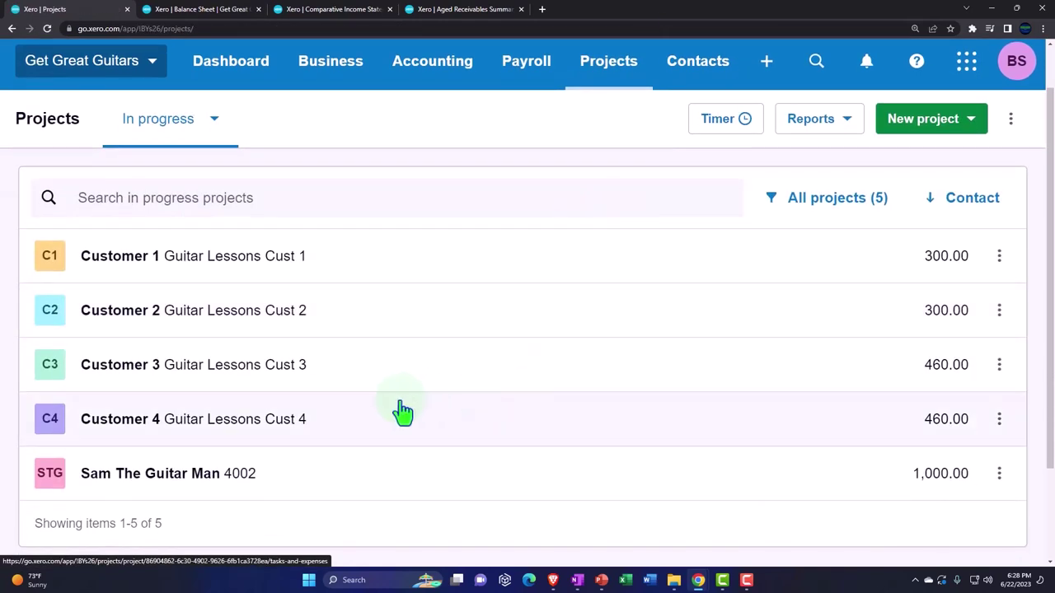
click(253, 381)
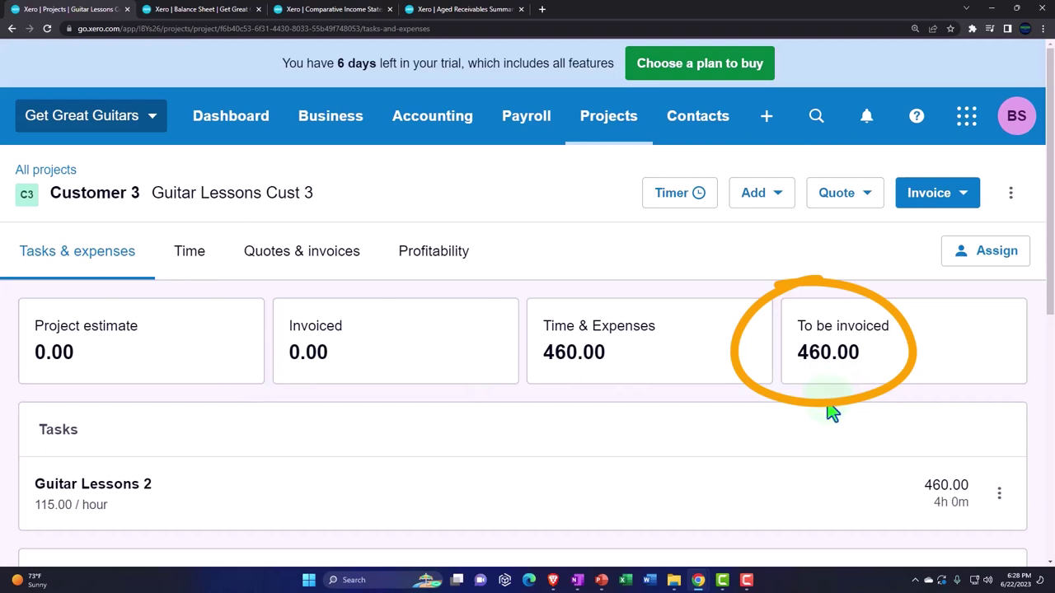
click(944, 202)
click(897, 301)
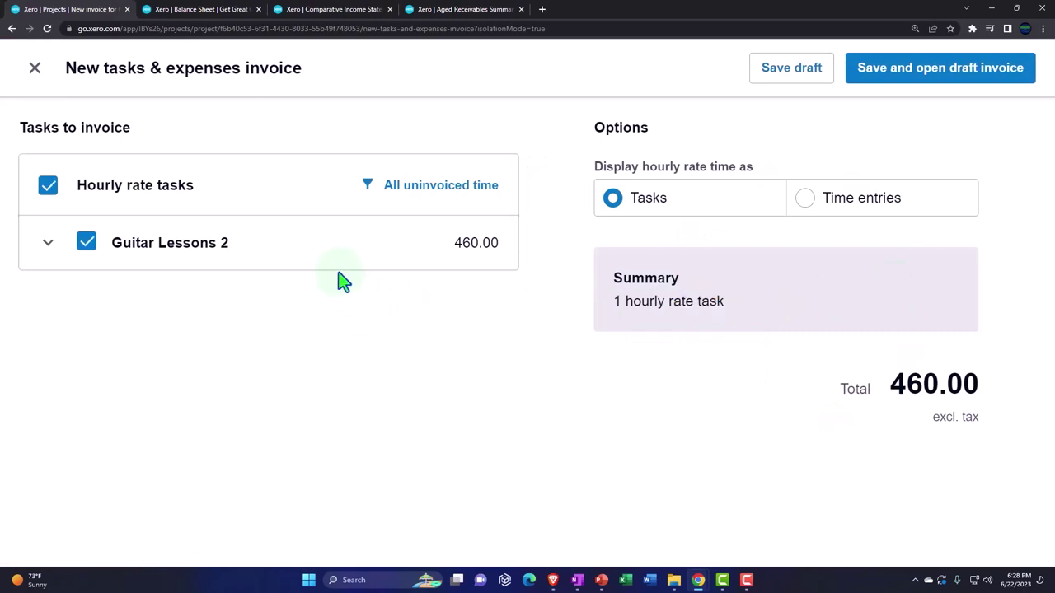
click(907, 88)
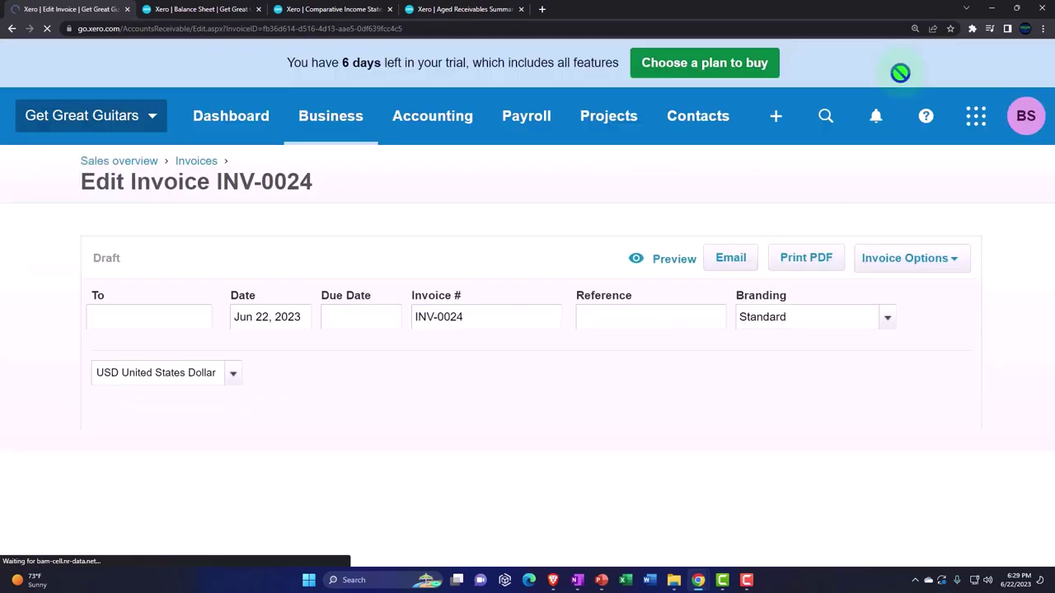
Date the Customer 3 draft invoice Feb 27, 2023, with due date Jun 22, 2023, and approve it.
scroll(235, 289, down, 1)
click(262, 264)
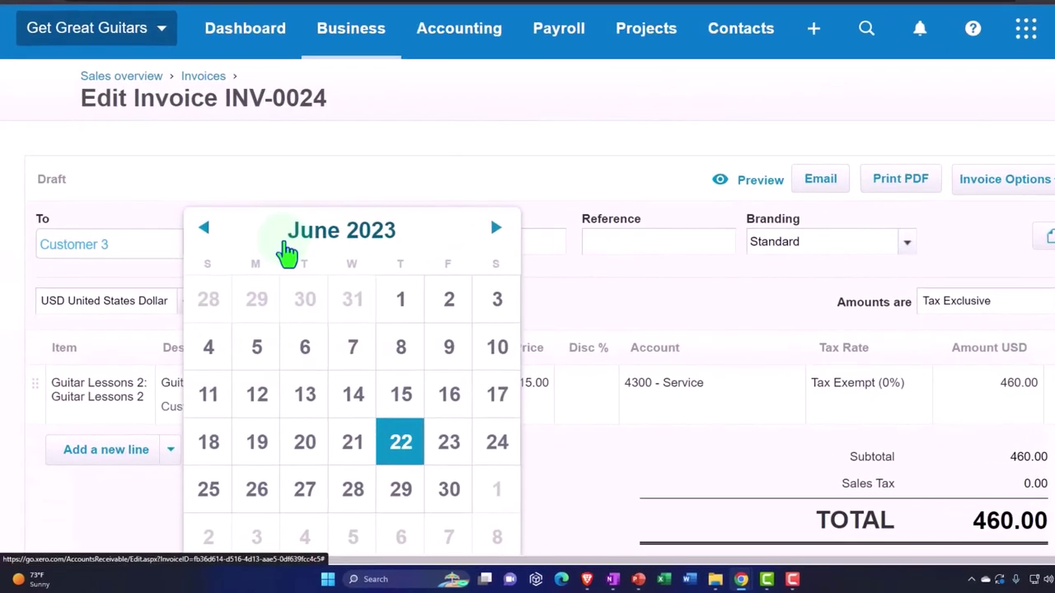
click(192, 249)
click(249, 150)
click(249, 150)
click(249, 150)
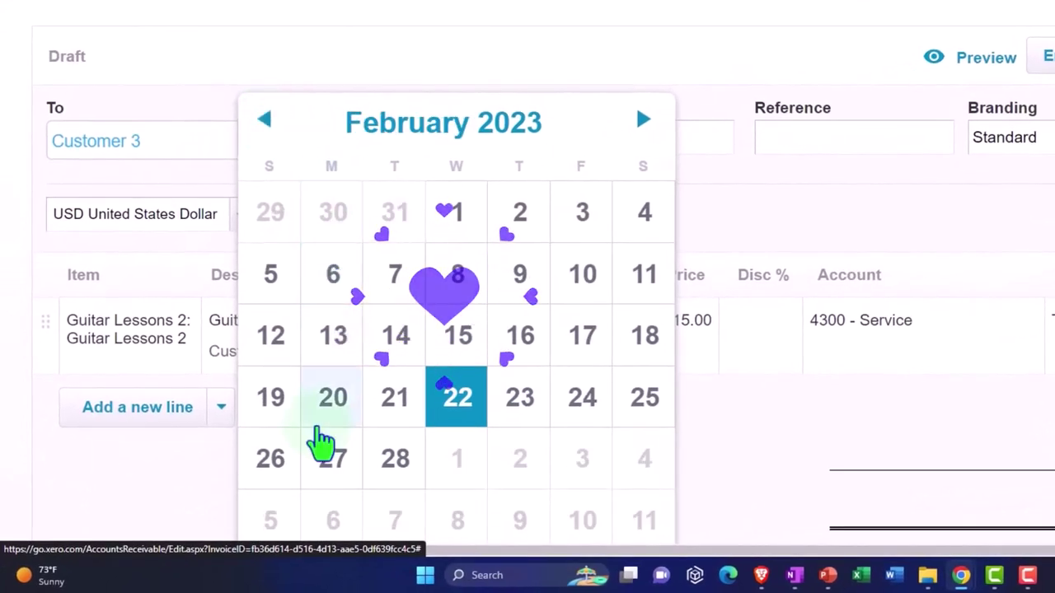
click(323, 445)
key(Tab)
key(Tab)
key(Tab)
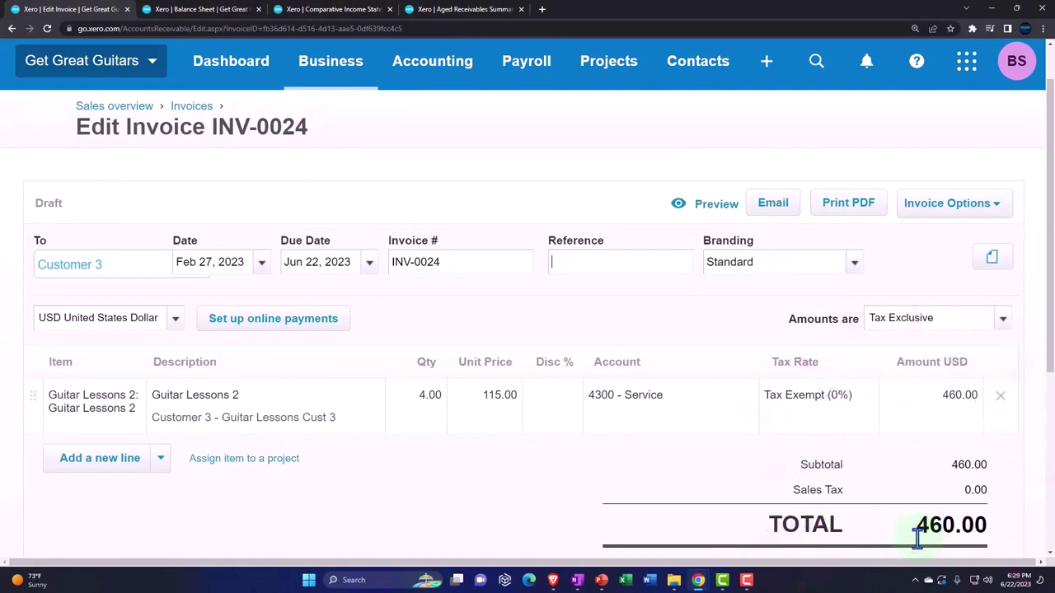
scroll(672, 519, down, 2)
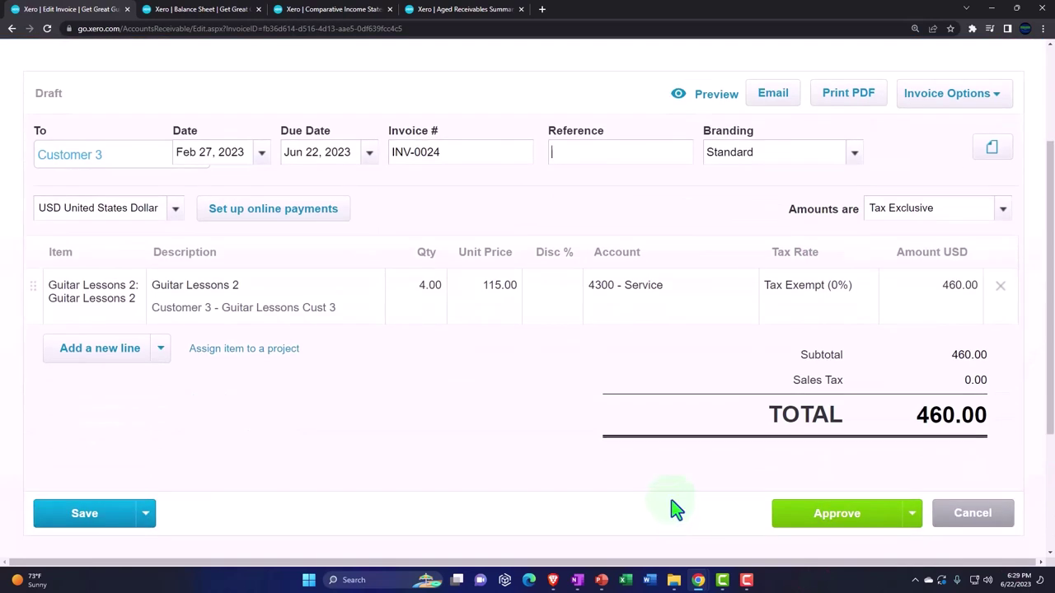
click(796, 516)
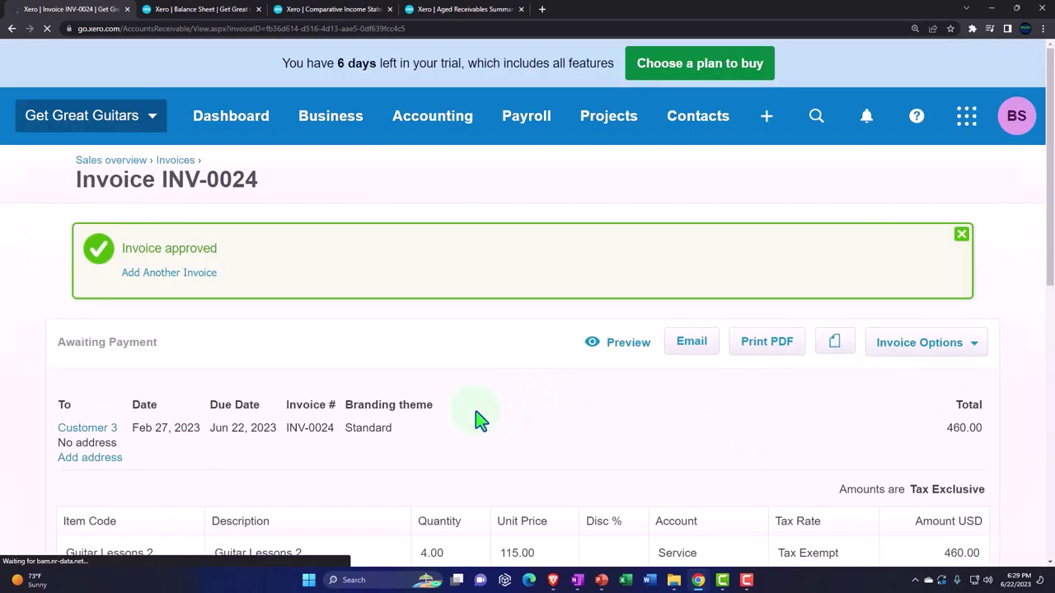
Create a tasks and expenses invoice for the Customer 4 project Guitar Lessons Cust 4 and open it as a draft.
click(455, 134)
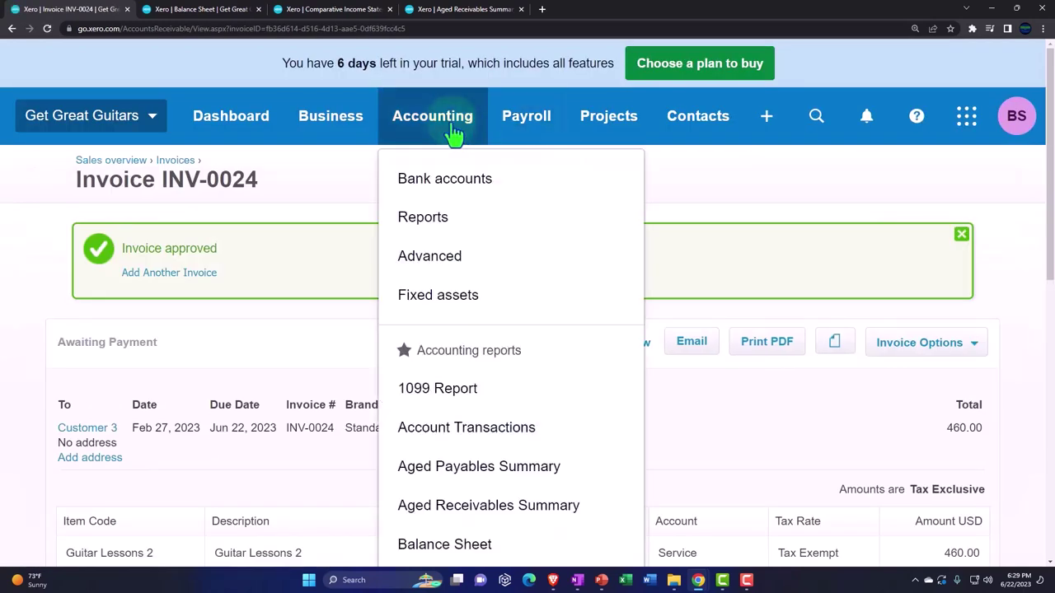
click(591, 135)
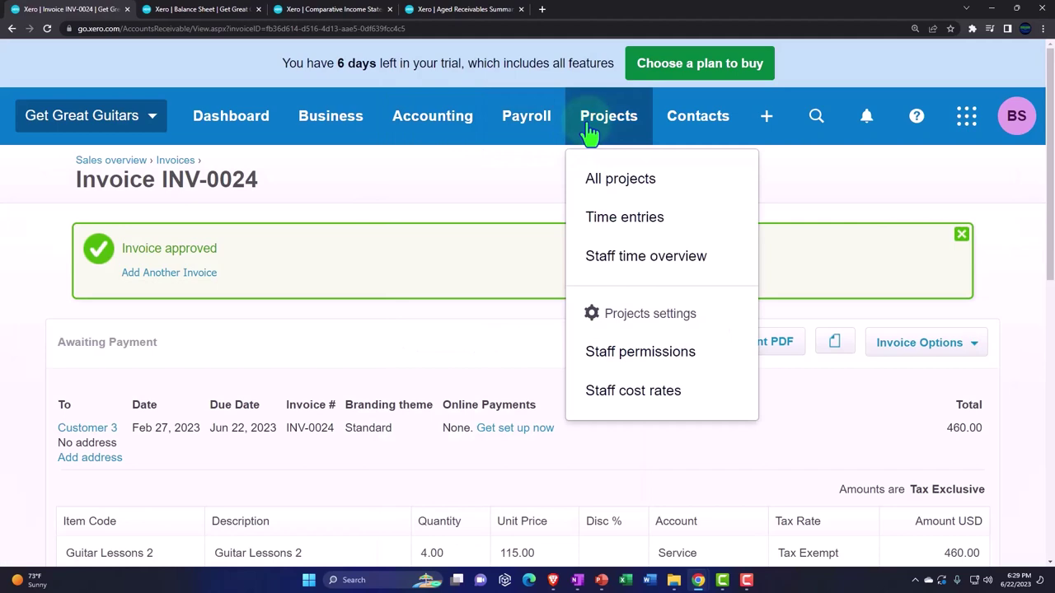
click(599, 181)
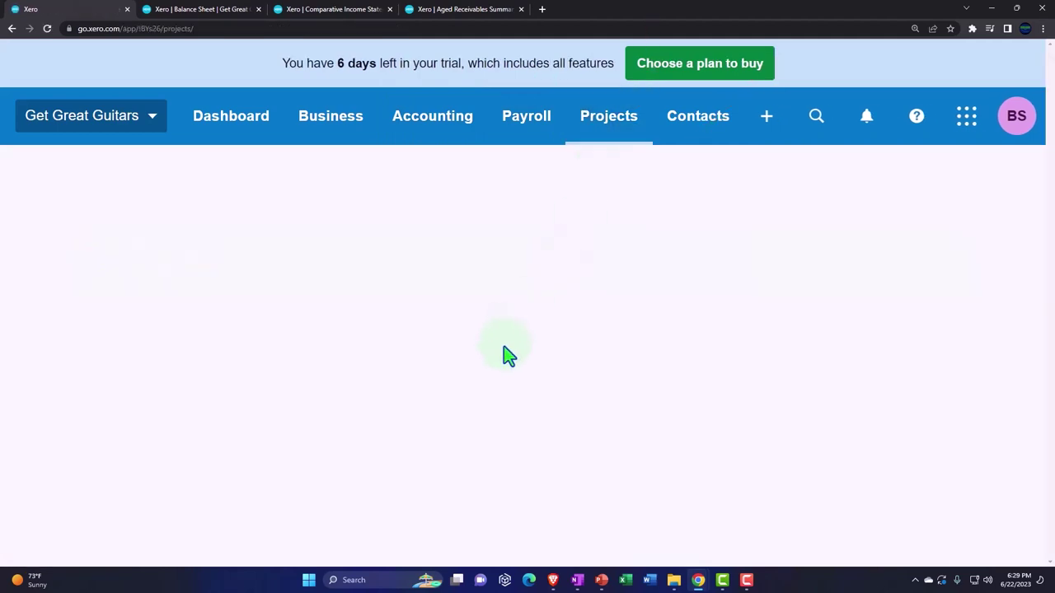
scroll(430, 364, down, 2)
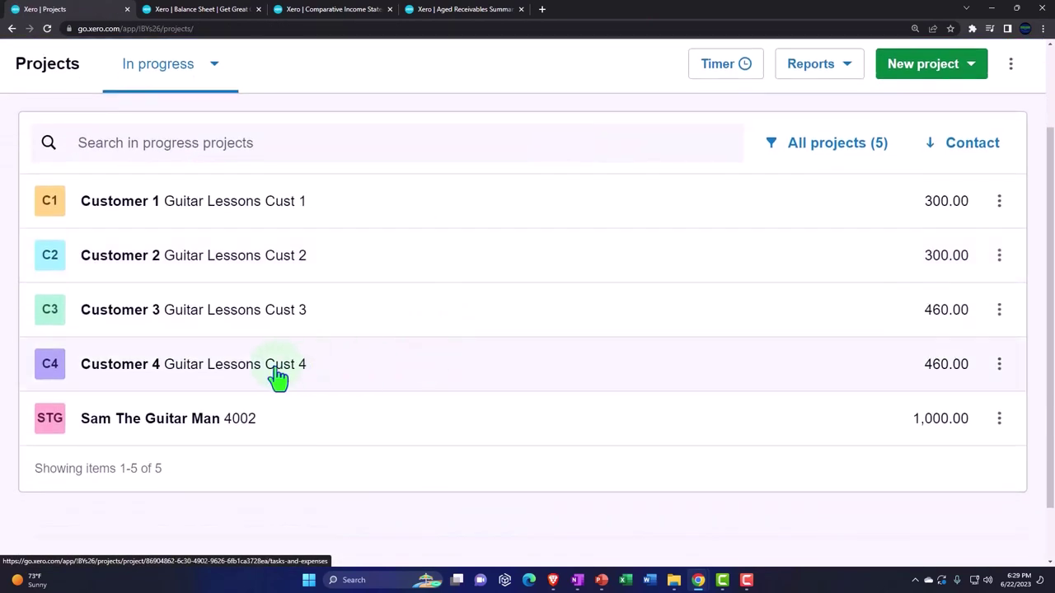
click(241, 377)
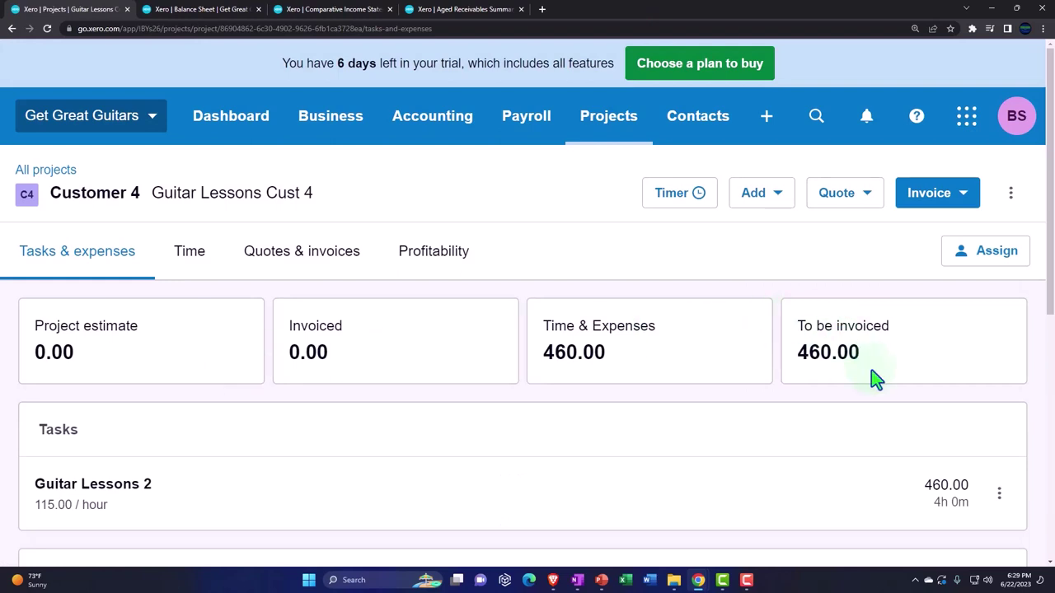
click(956, 208)
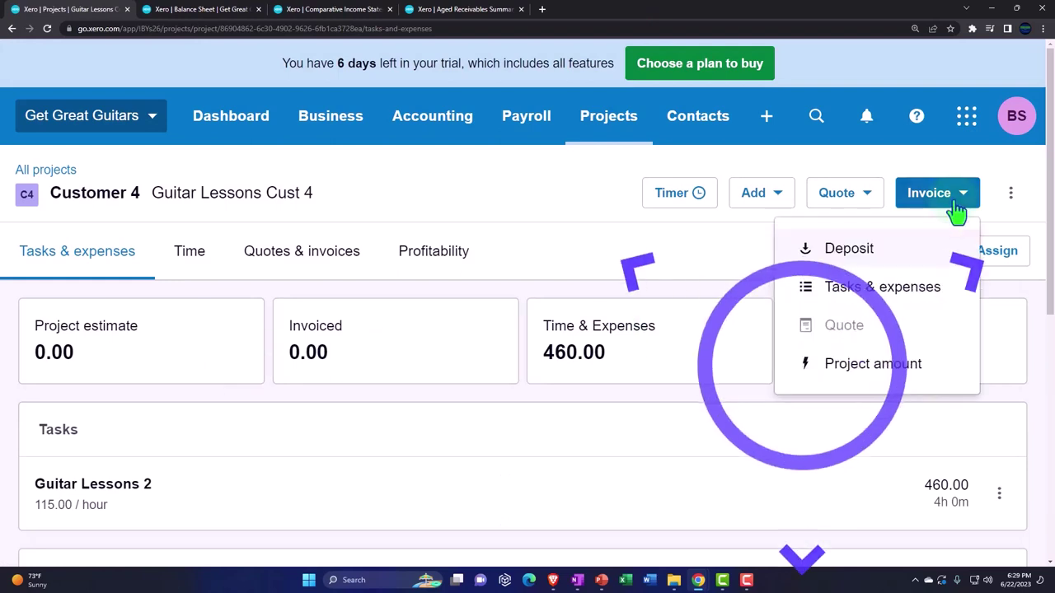
click(930, 287)
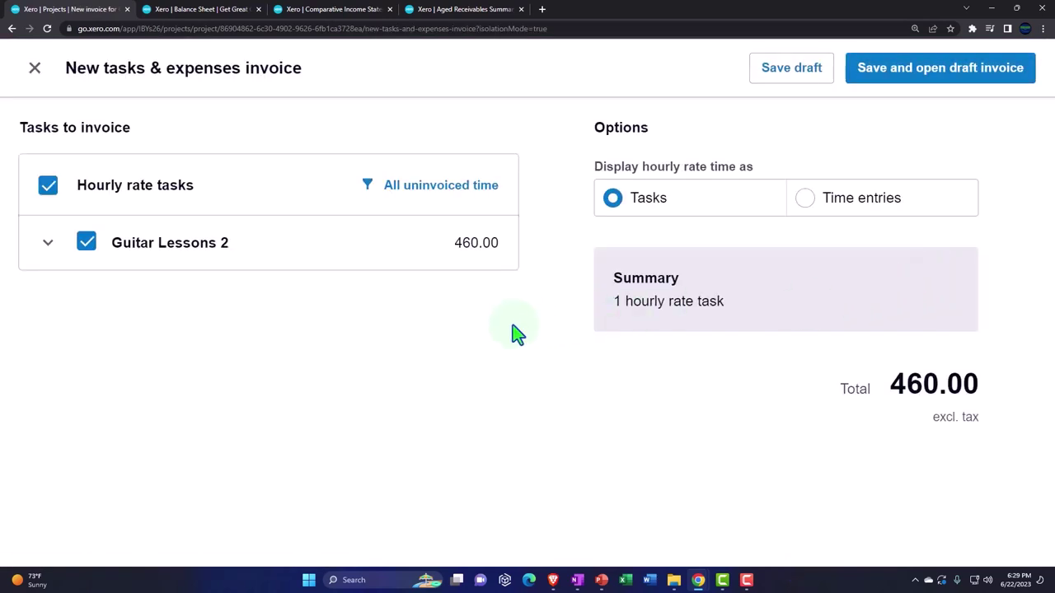
click(912, 72)
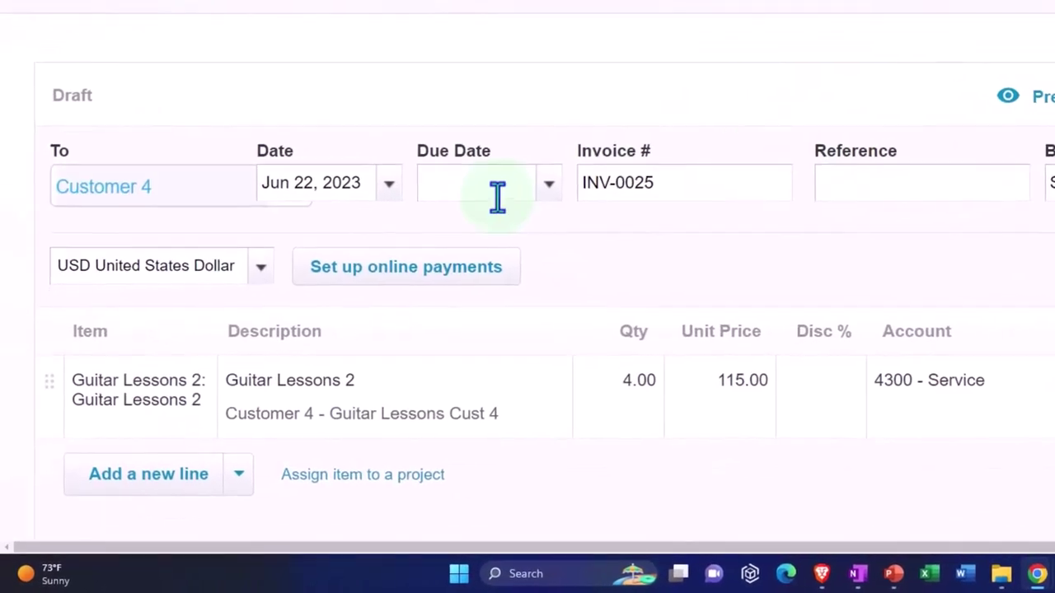
Date the Customer 4 draft invoice Feb 27, 2023, with due date Jun 22, 2023, and approve it.
click(394, 181)
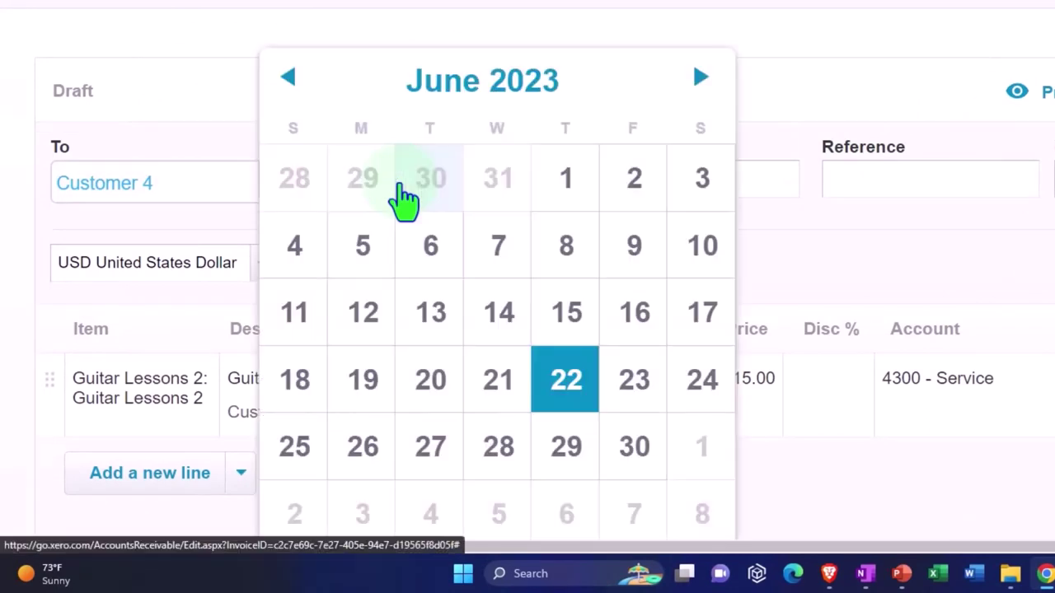
click(307, 86)
click(306, 86)
click(306, 85)
click(307, 85)
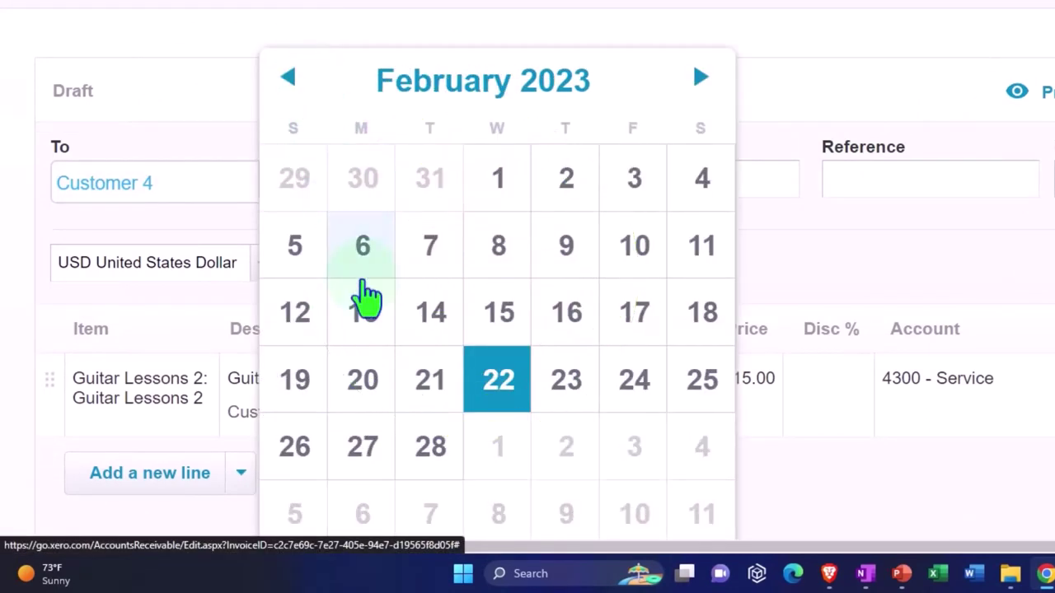
click(373, 447)
key(Tab)
key(Tab)
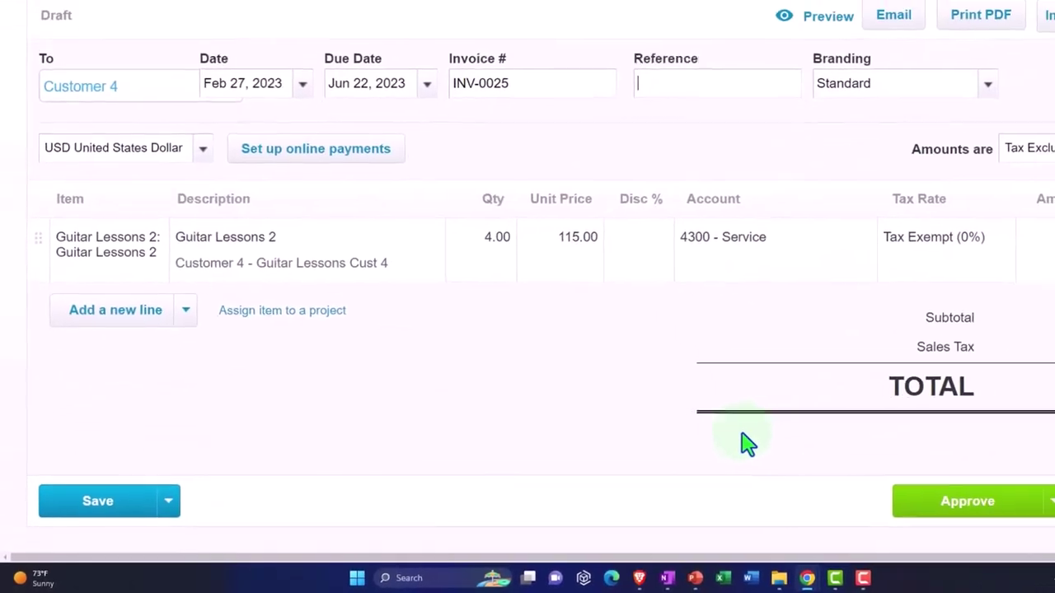
scroll(643, 464, up, 1)
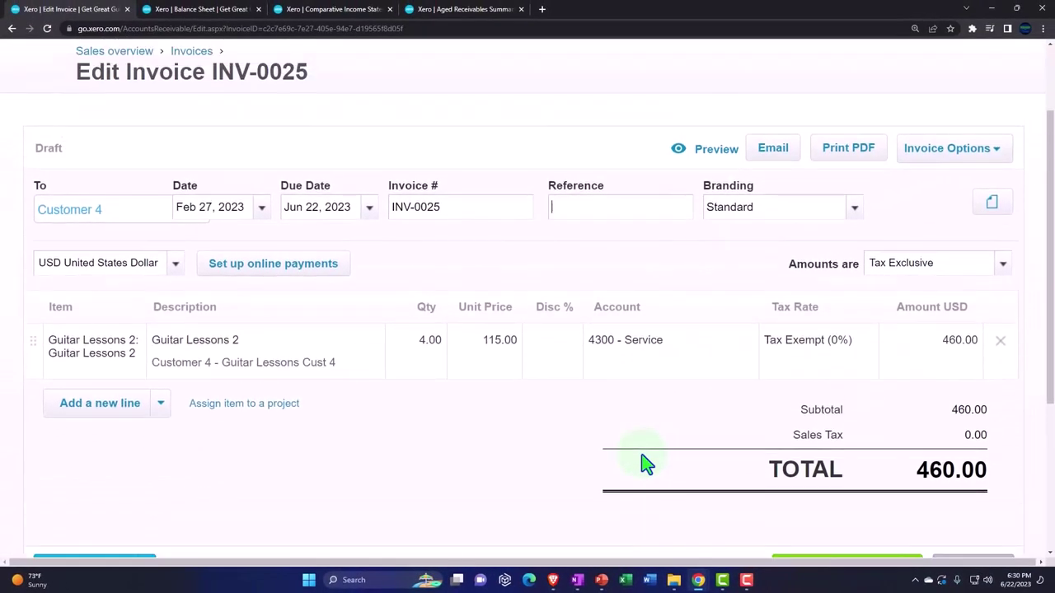
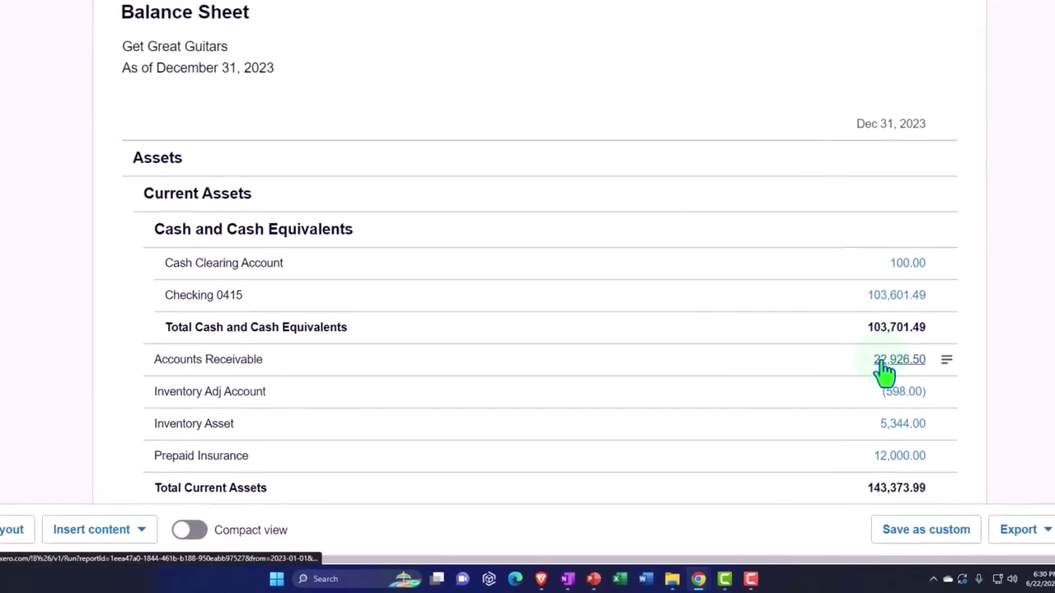
Review the transactions behind Accounts Receivable on the balance sheet for the Feb 27, 2023 customer invoices, and return to the report.
click(923, 312)
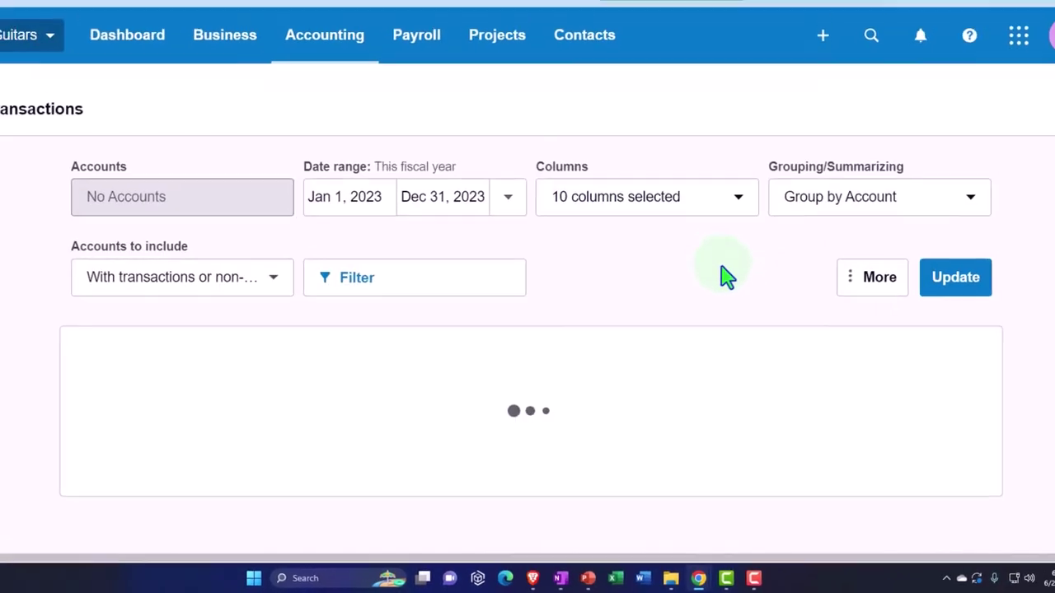
scroll(719, 314, down, 2)
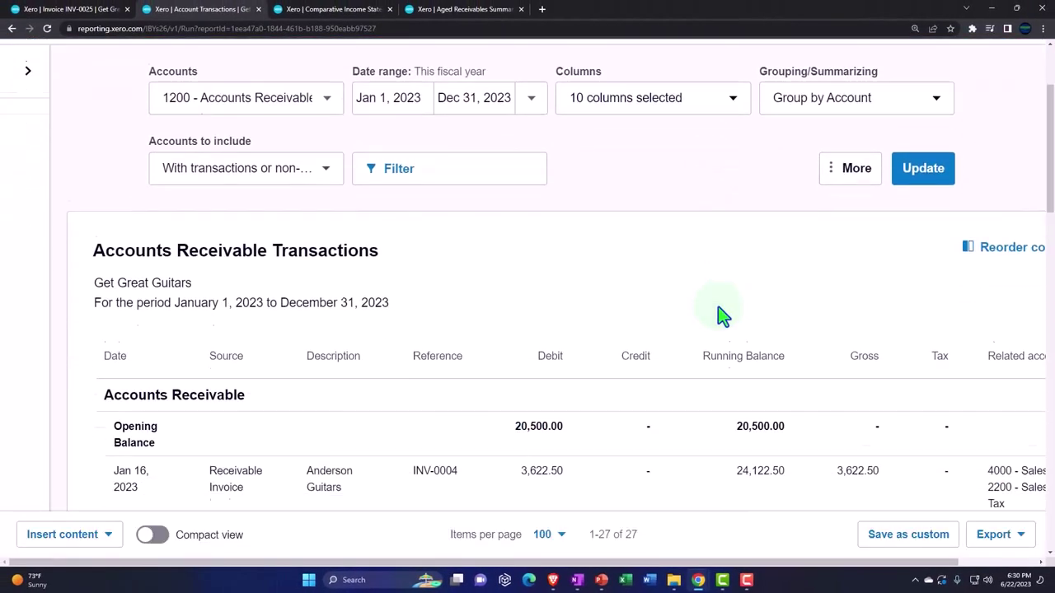
scroll(719, 314, down, 3)
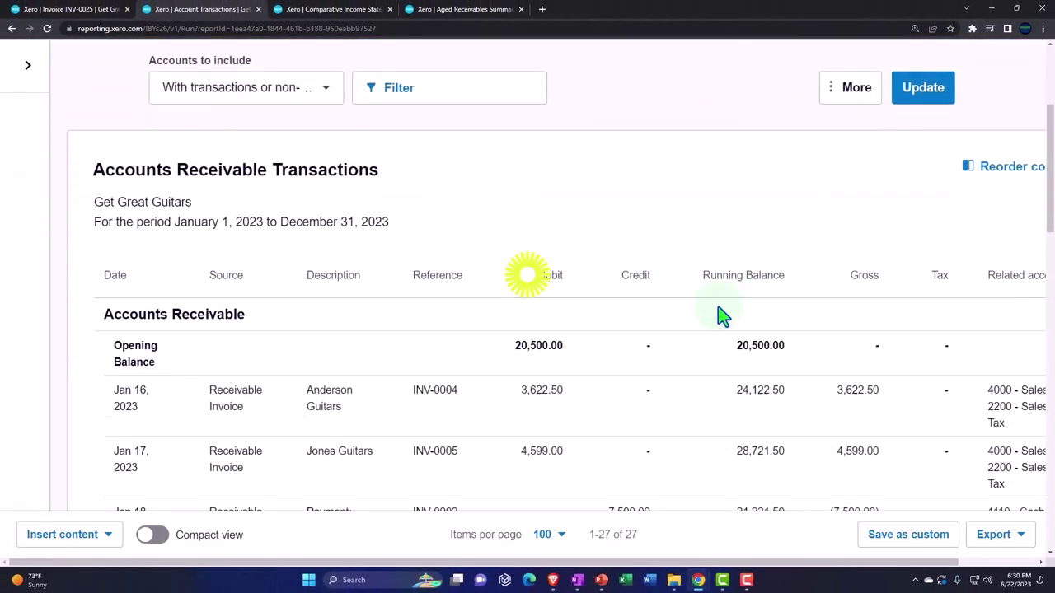
key(ctrl+plus)
key(ctrl+plus)
scroll(719, 314, down, 5)
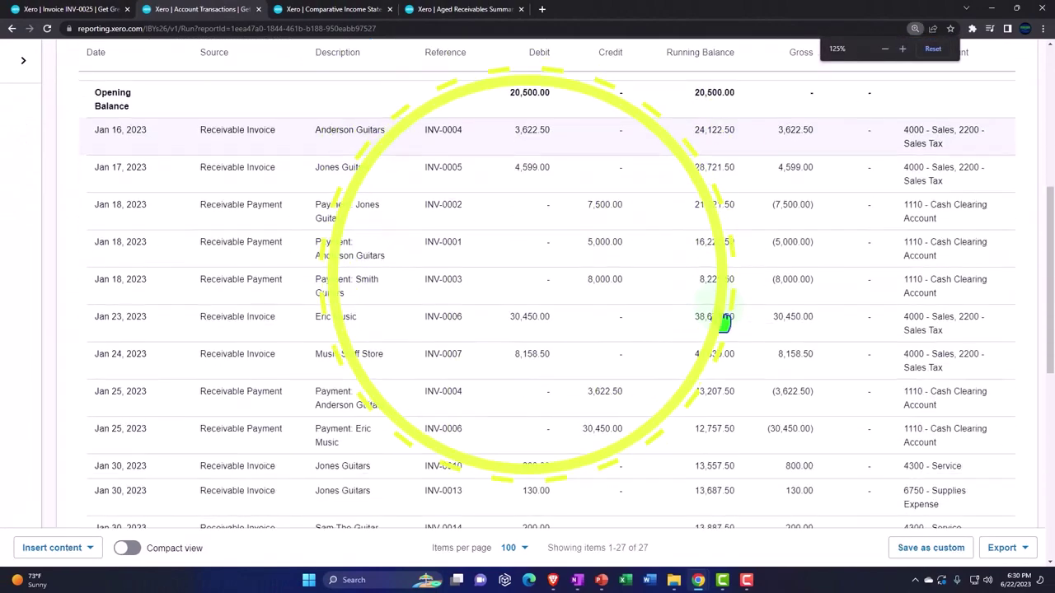
scroll(719, 319, down, 2)
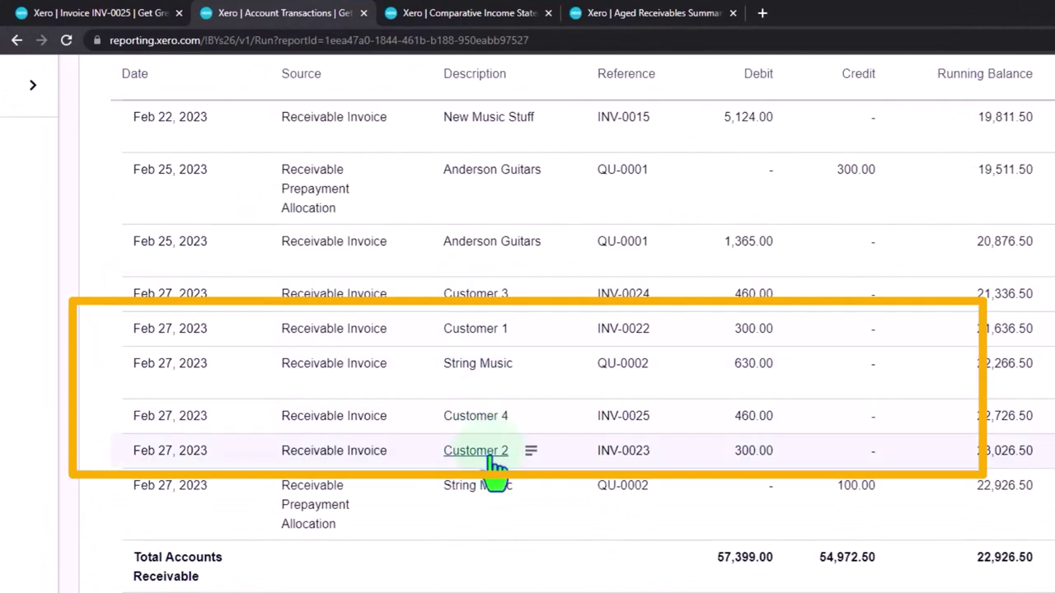
scroll(494, 470, up, 15)
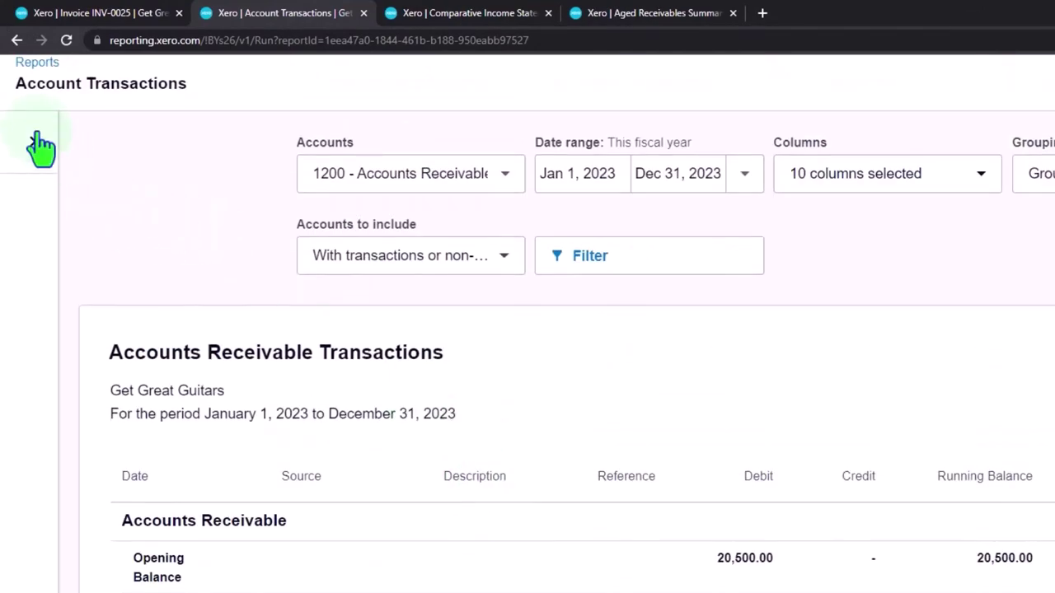
click(66, 39)
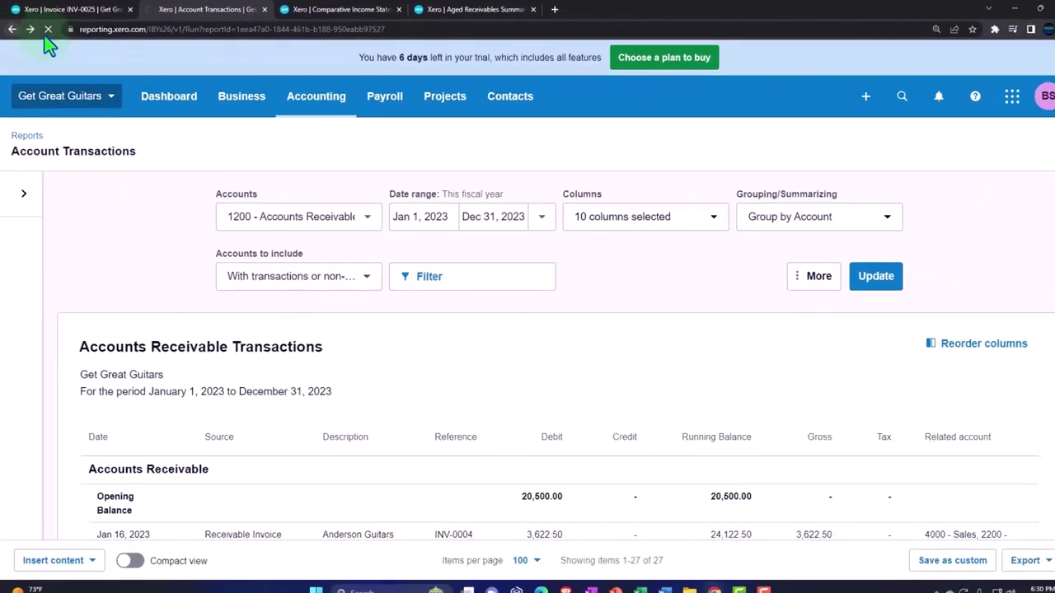
Update the Comparative Income Statement and review the transactions behind its February 2023 Service income.
click(310, 14)
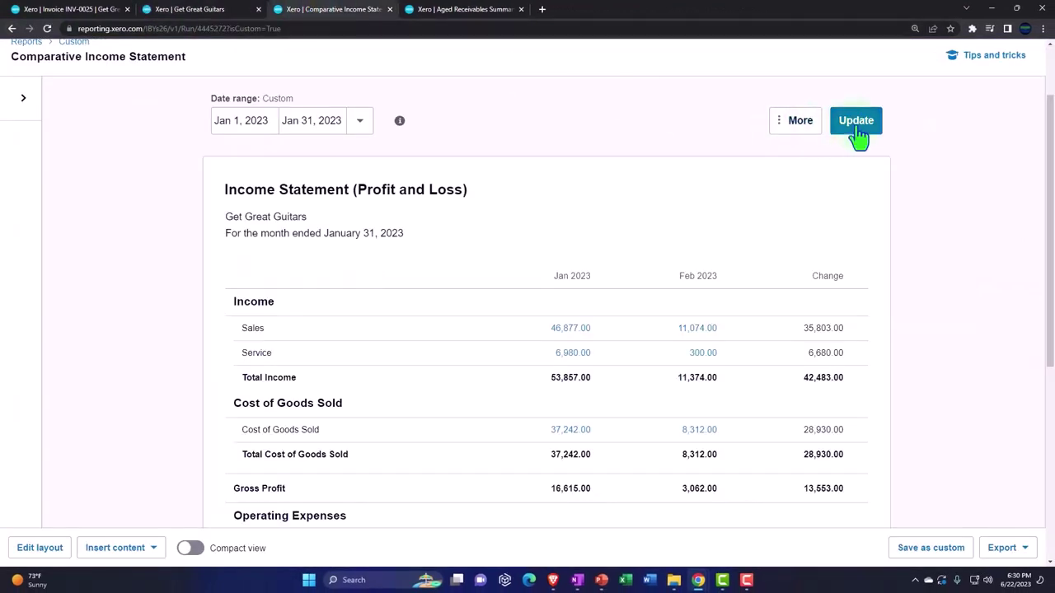
click(857, 132)
key(ctrl+plus)
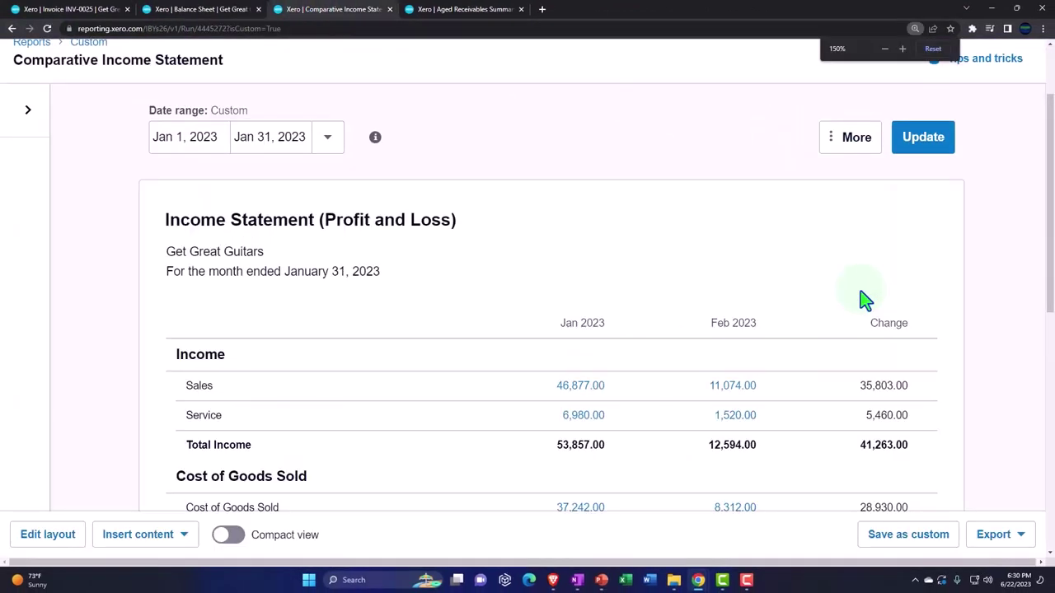
scroll(838, 365, down, 1)
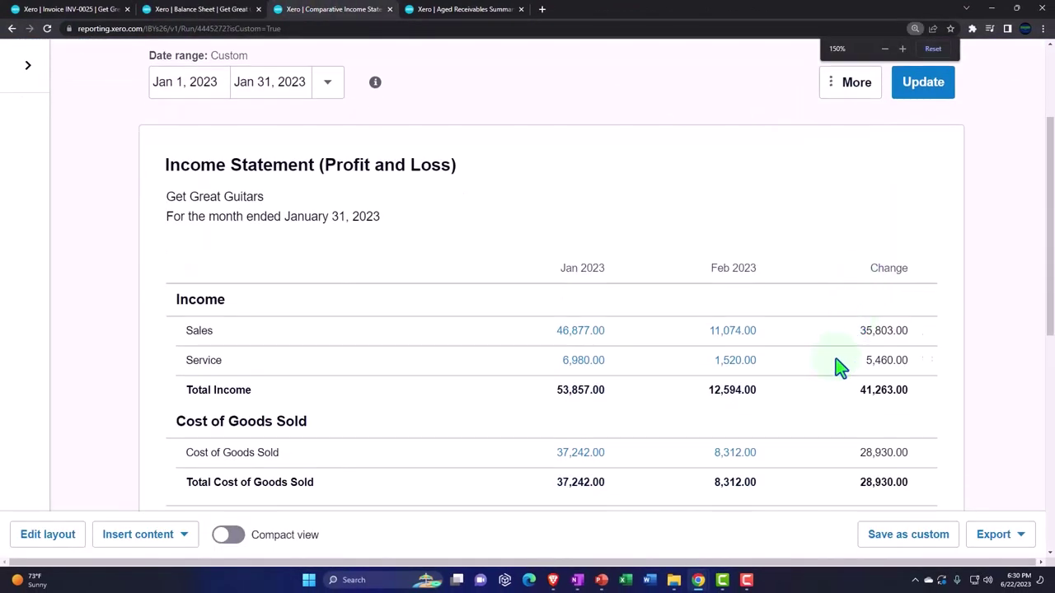
click(733, 369)
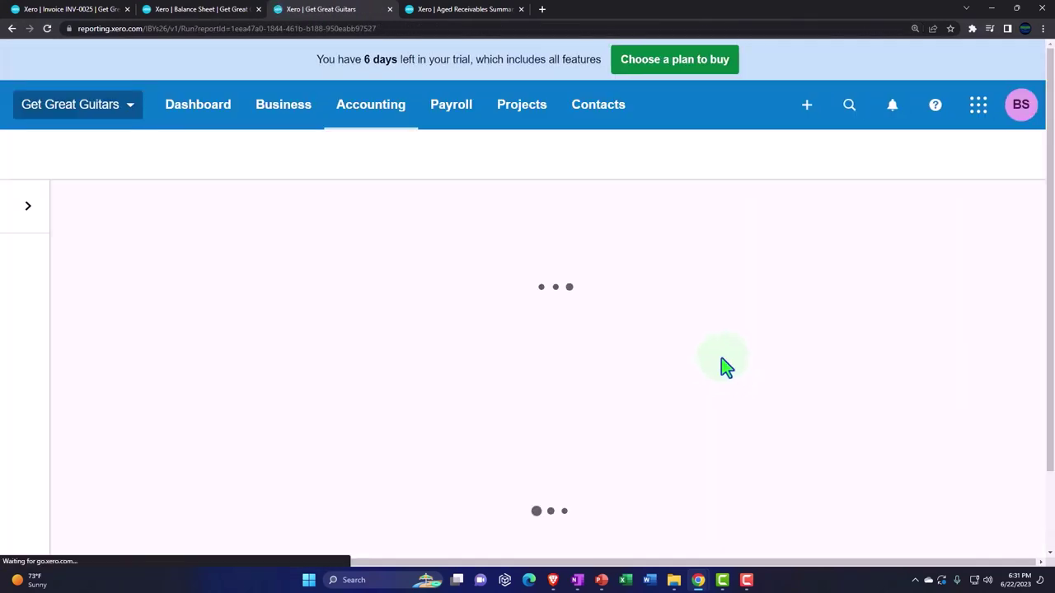
scroll(415, 317, down, 2)
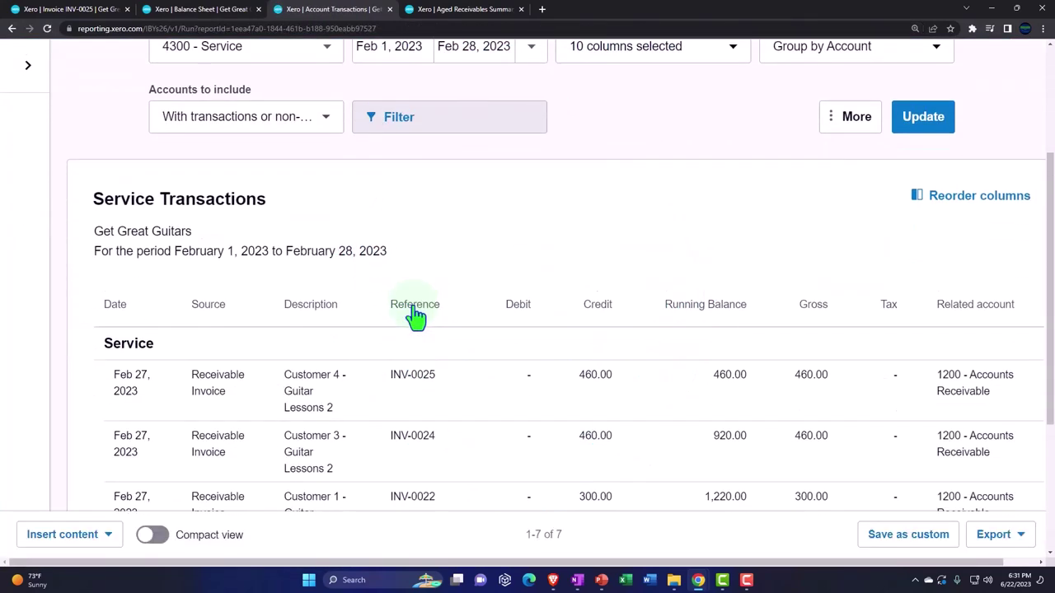
scroll(416, 330, down, 2)
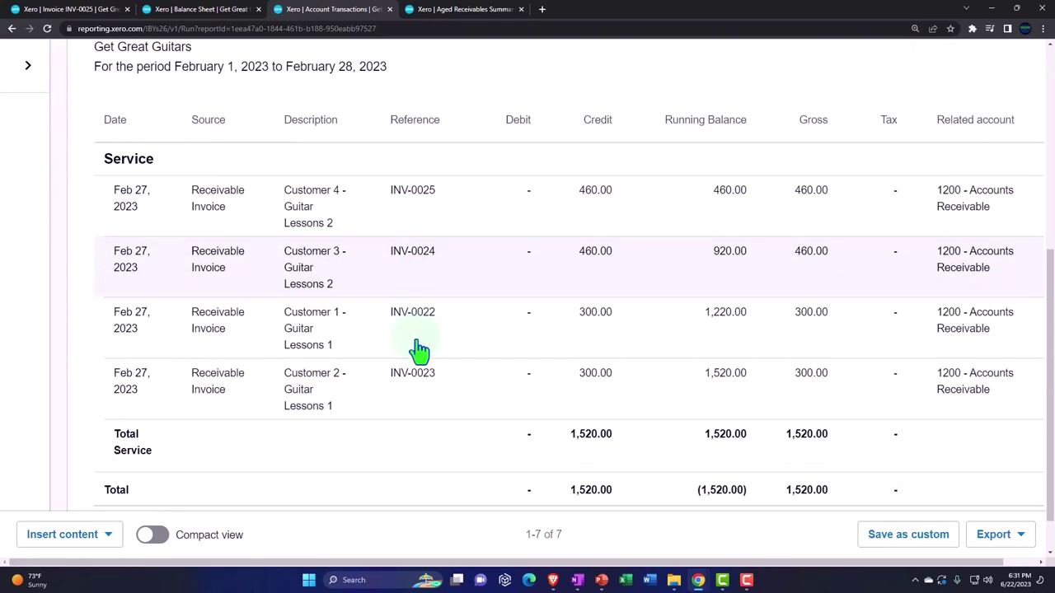
scroll(373, 360, up, 4)
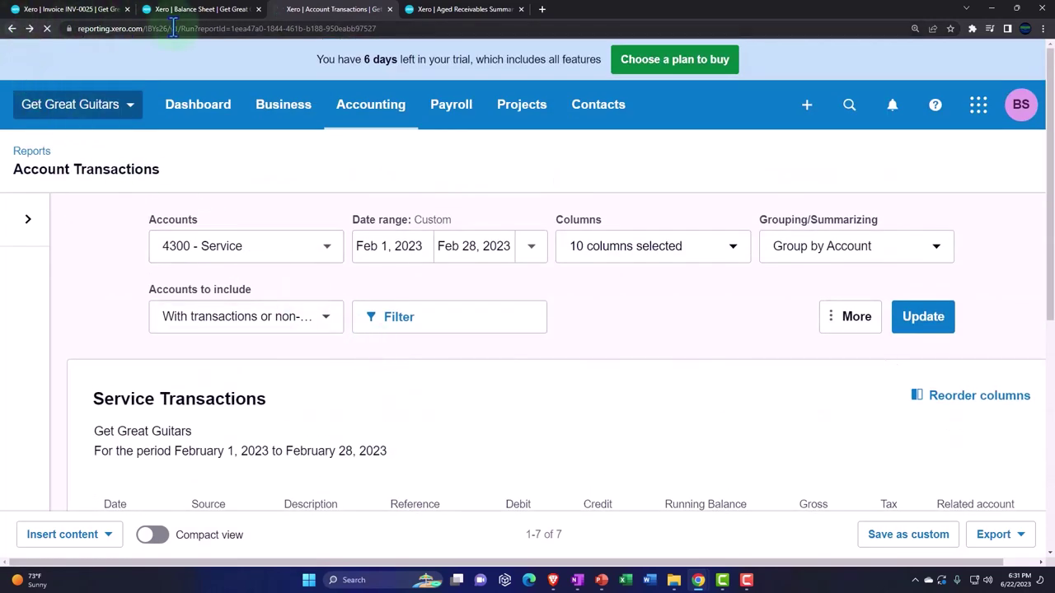
Go back to the balance sheet and check the Accounts Receivable balance under Current Assets.
click(197, 10)
scroll(314, 292, down, 3)
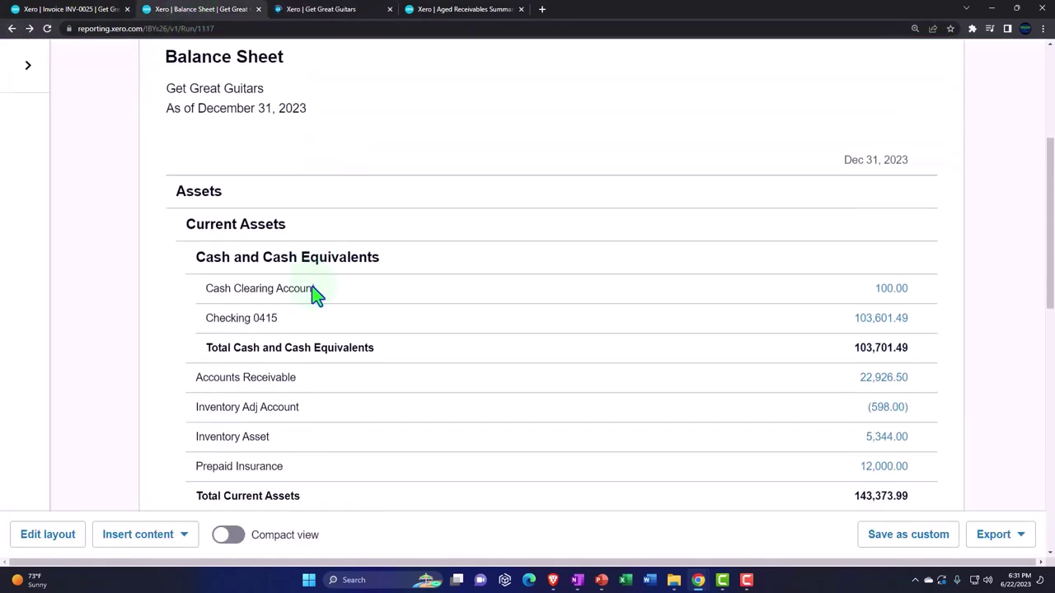
scroll(313, 319, up, 1)
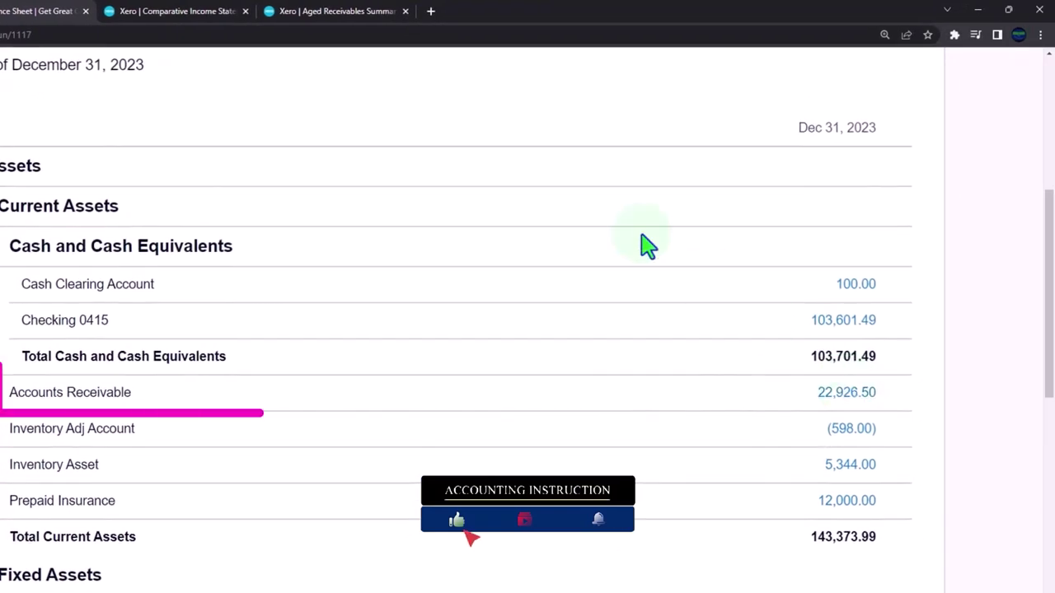
Update the Aged Receivables Summary, compare its total with the balance sheet's Accounts Receivable, and return to the Customer 4 invoice.
click(316, 11)
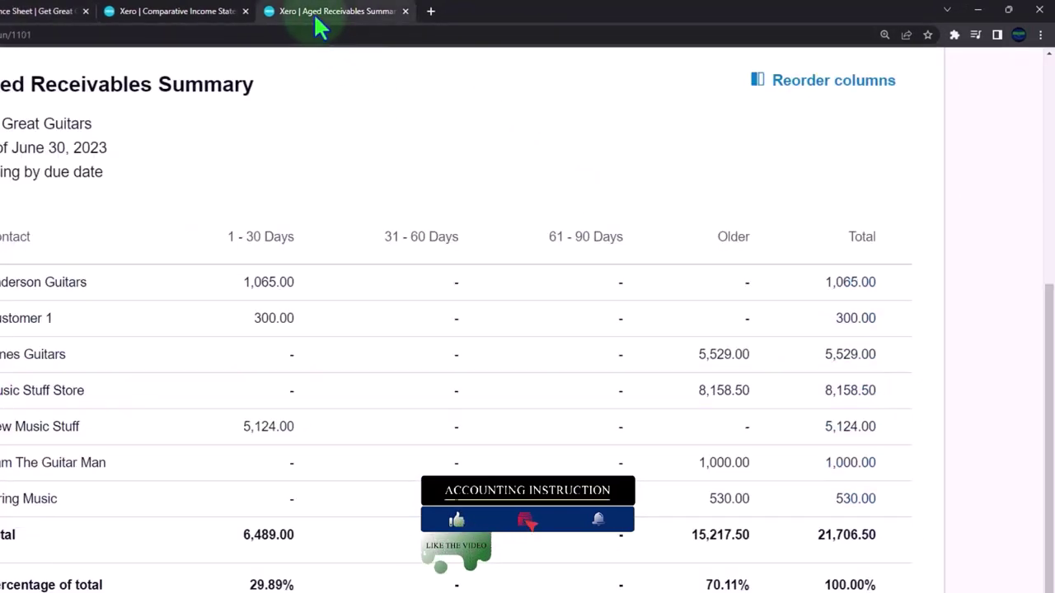
scroll(575, 284, up, 3)
click(895, 252)
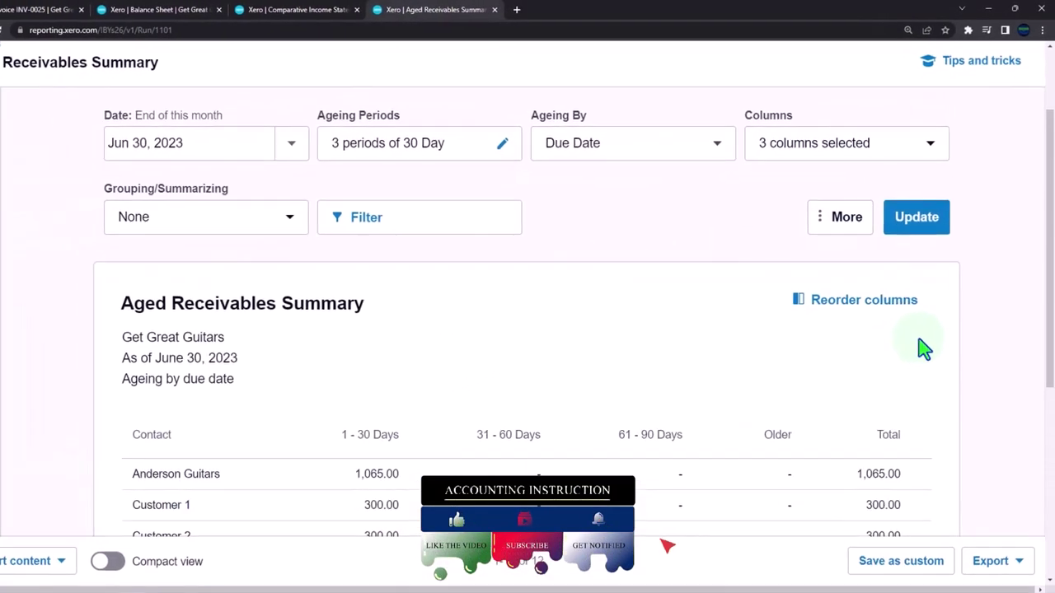
scroll(923, 348, down, 3)
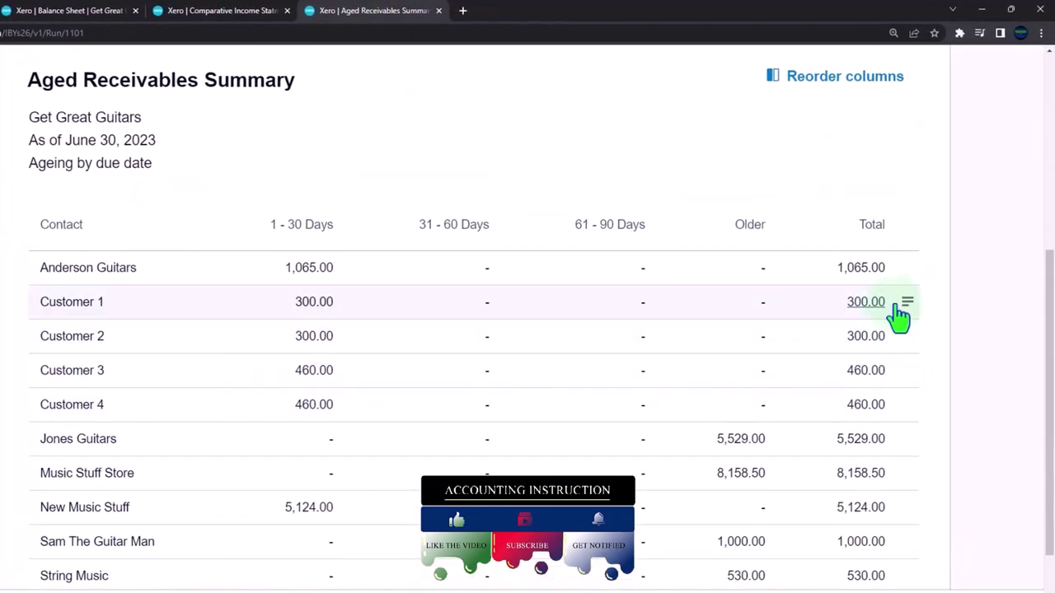
scroll(888, 423, down, 3)
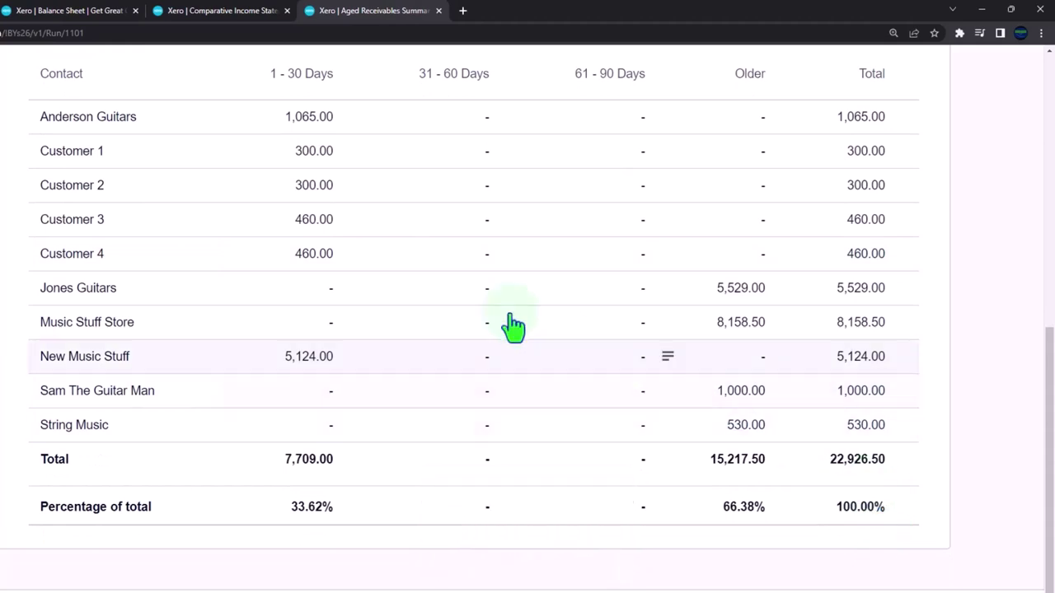
click(68, 17)
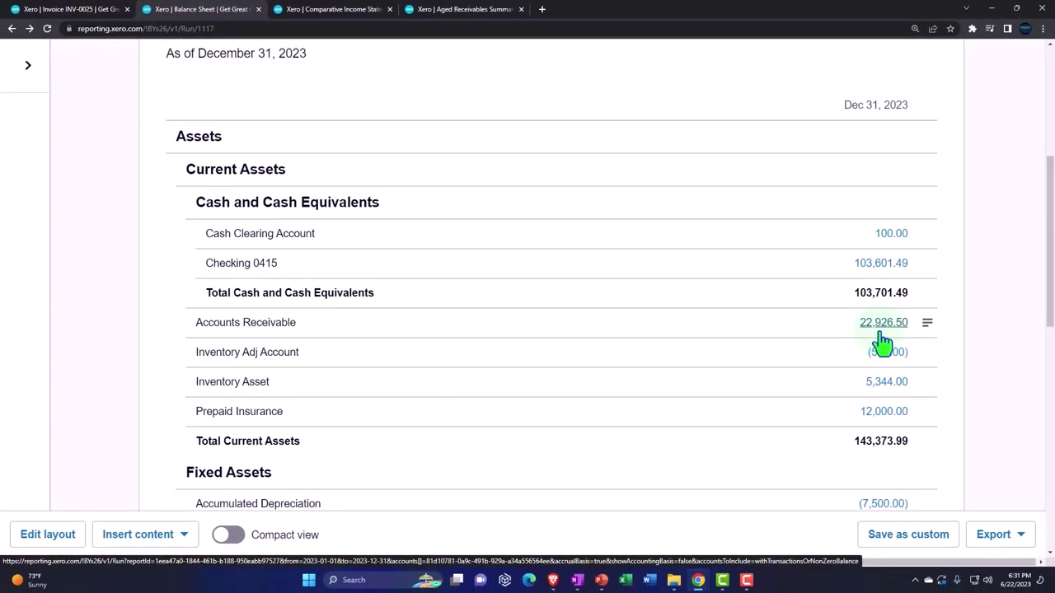
click(84, 13)
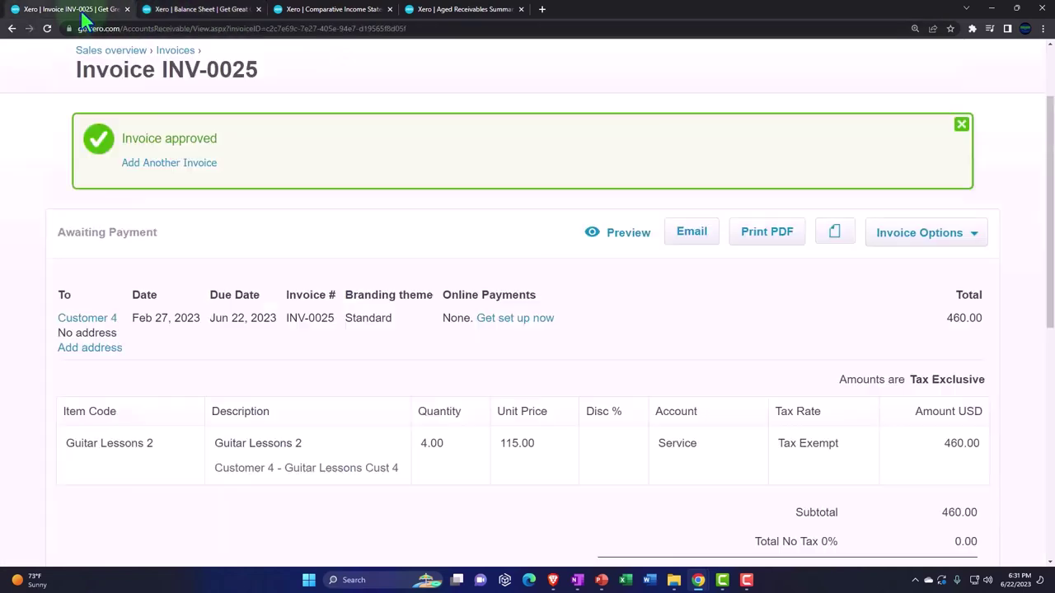
Open the list of invoices awaiting payment and examine the Feb 27, 2023 entries for Customers 1 through 4.
scroll(288, 202, up, 2)
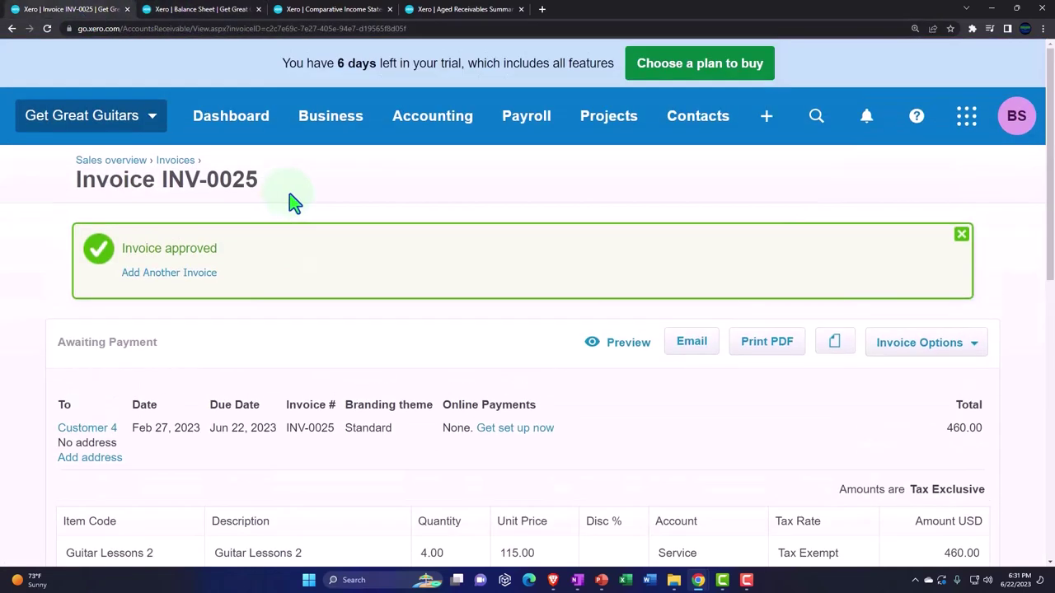
click(331, 116)
click(338, 312)
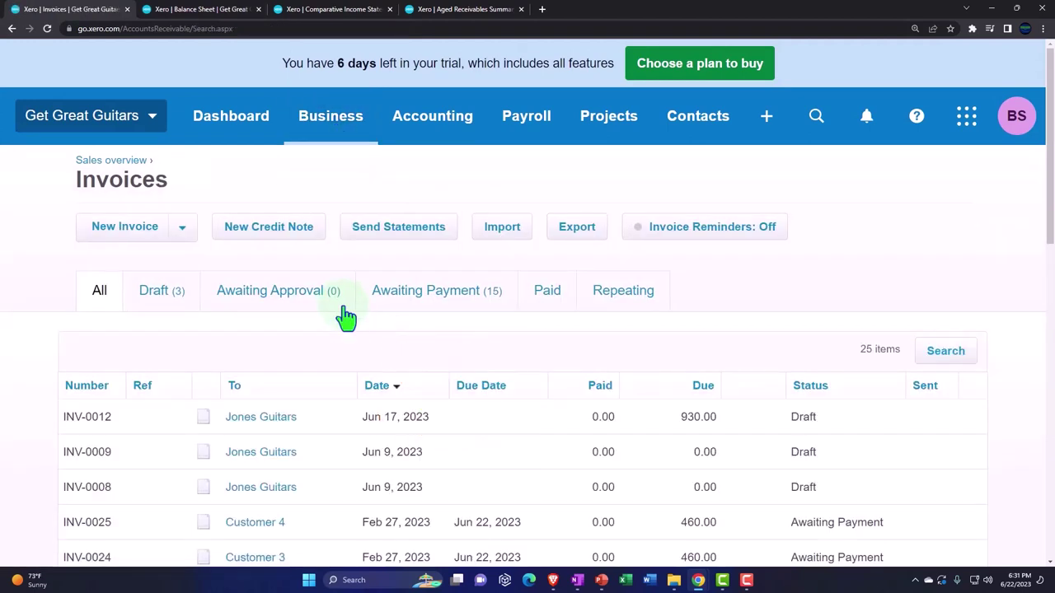
click(423, 303)
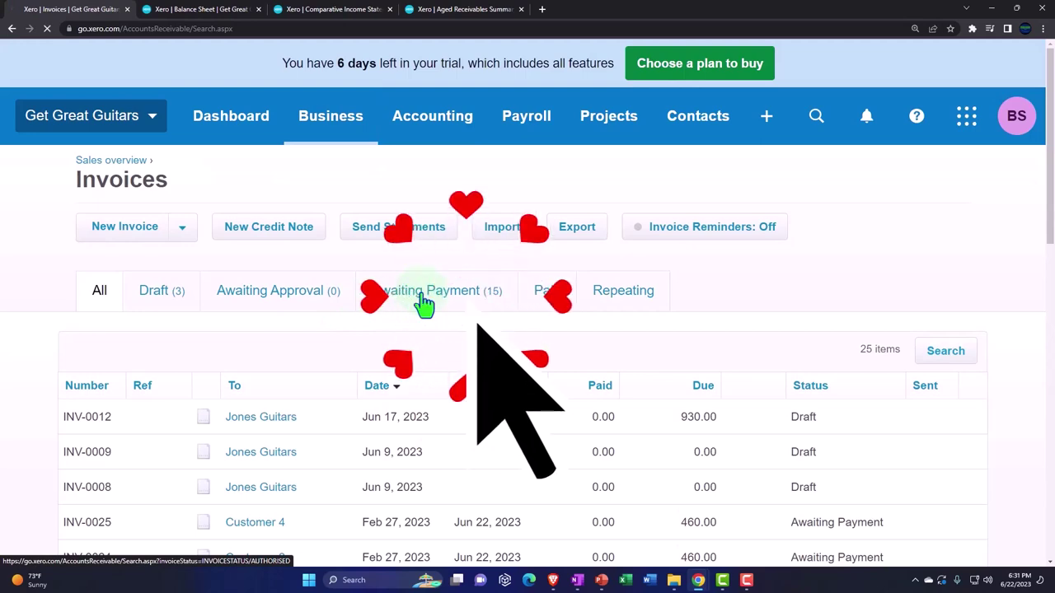
scroll(423, 303, down, 2)
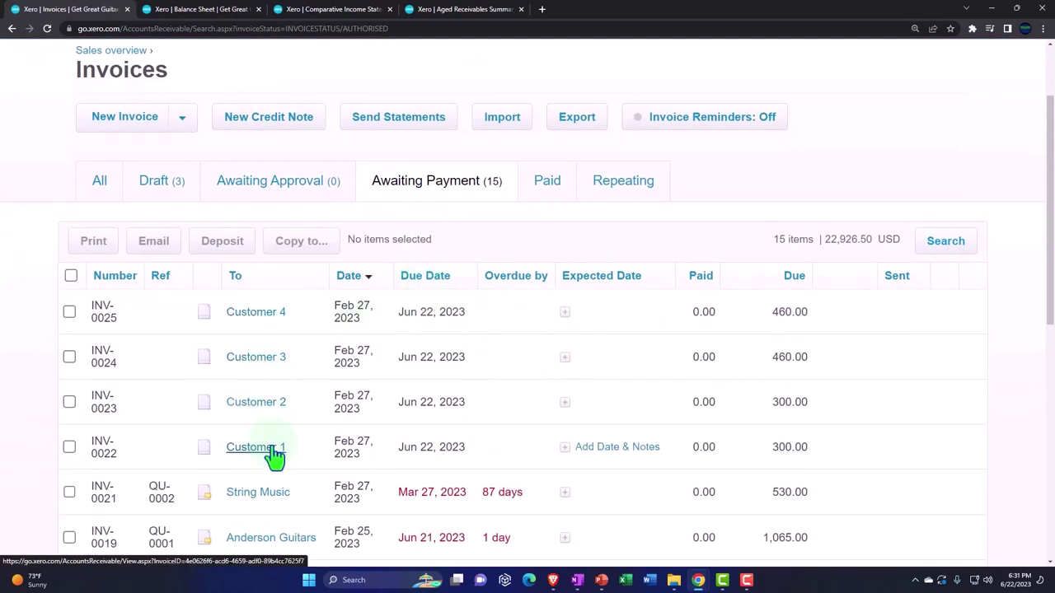
scroll(274, 458, down, 3)
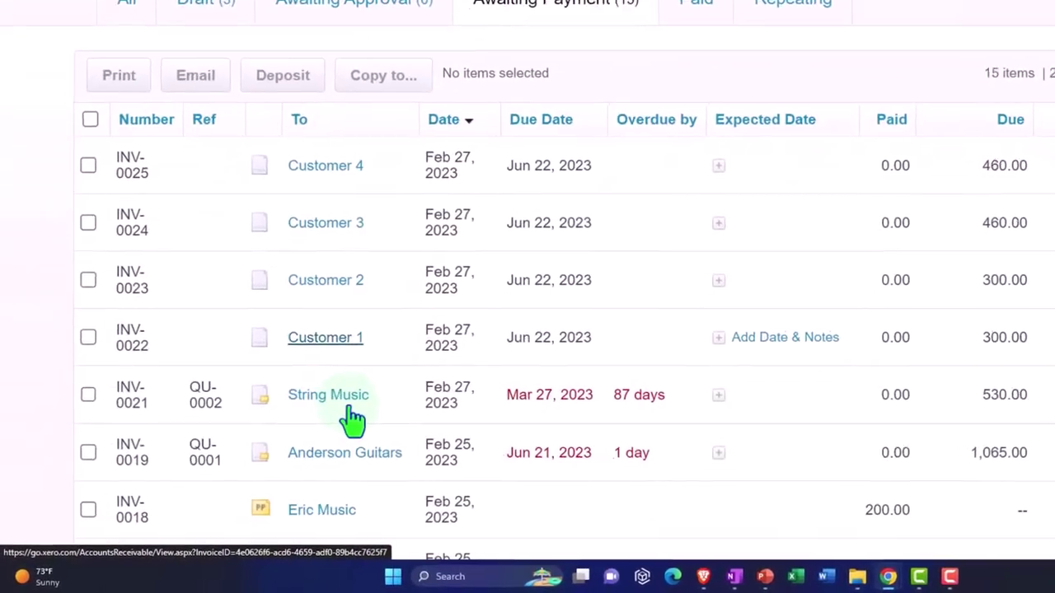
scroll(387, 404, down, 2)
scroll(410, 393, up, 5)
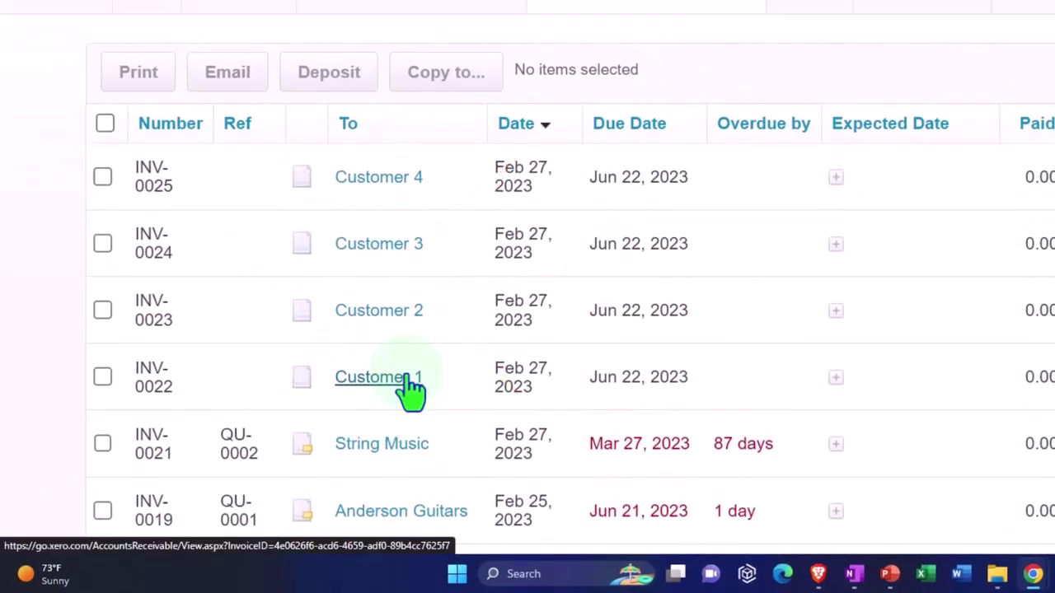
scroll(409, 393, up, 1)
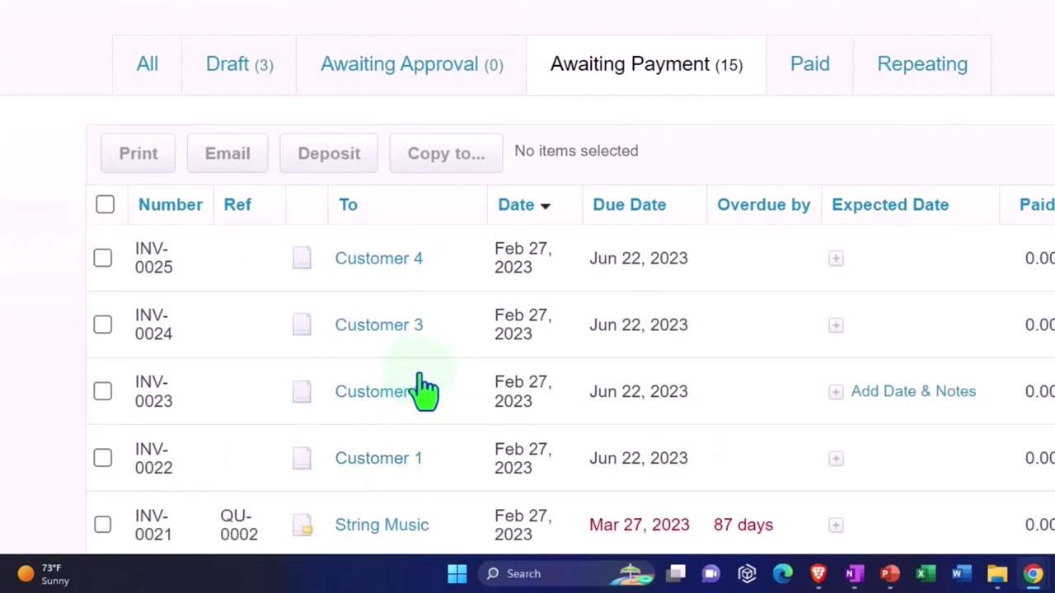
scroll(425, 391, up, 1)
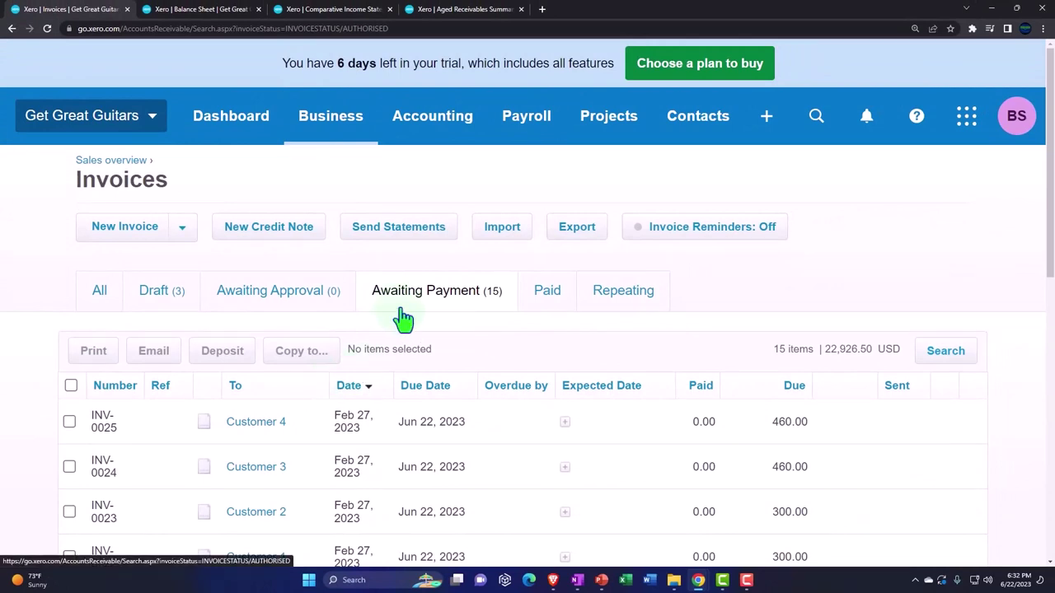
Open the customer contacts list and check the amounts owed by Customers 1 through 4.
click(686, 120)
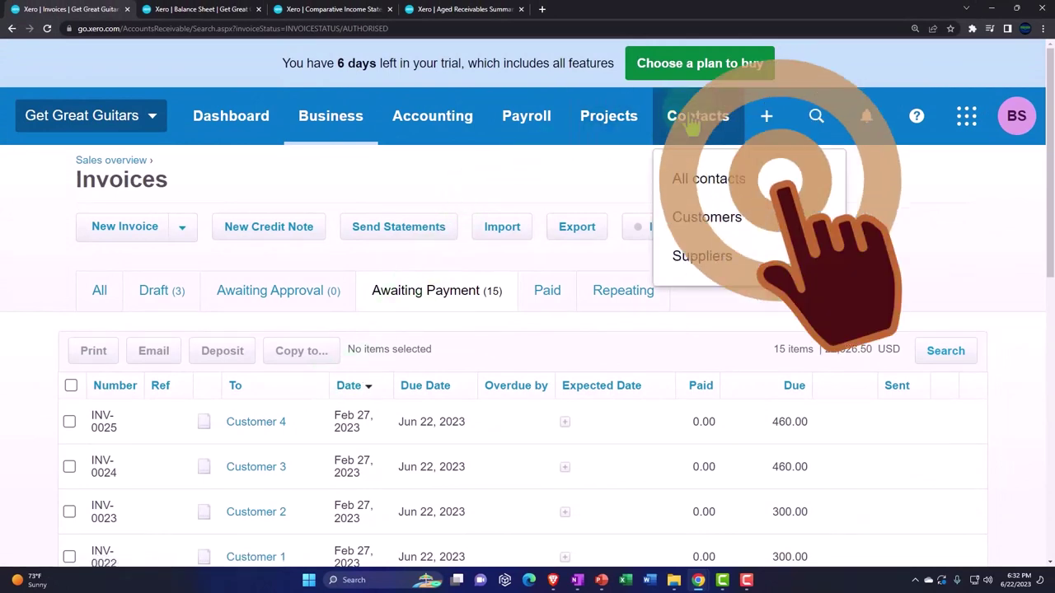
click(695, 183)
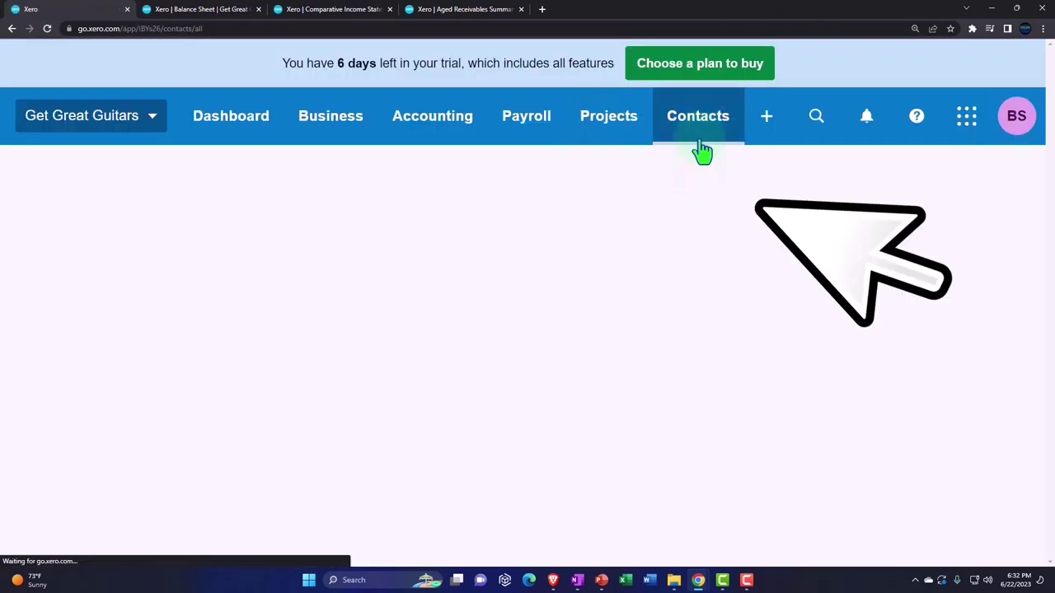
click(699, 132)
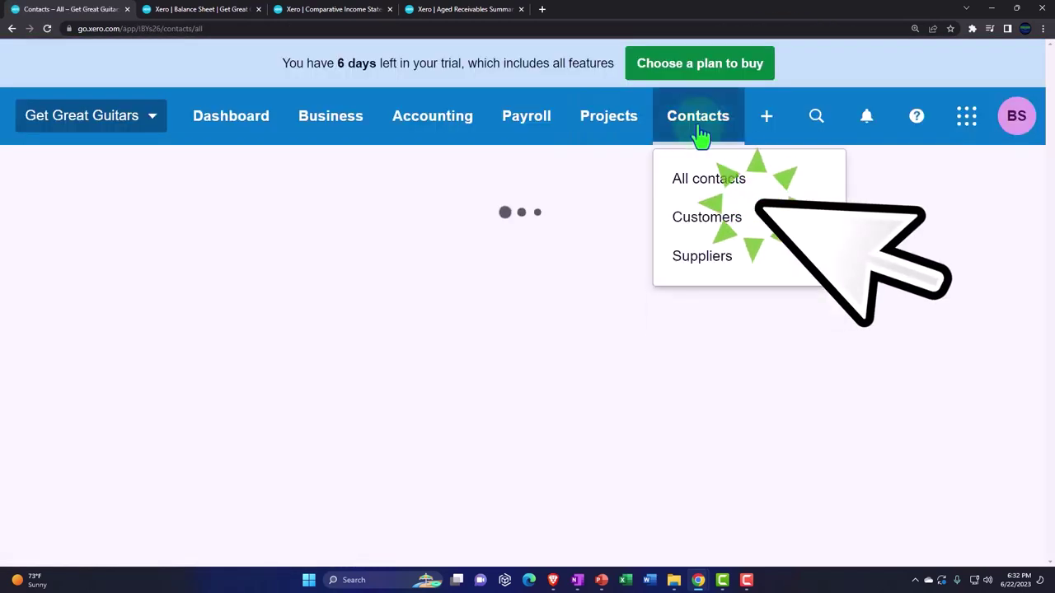
click(703, 219)
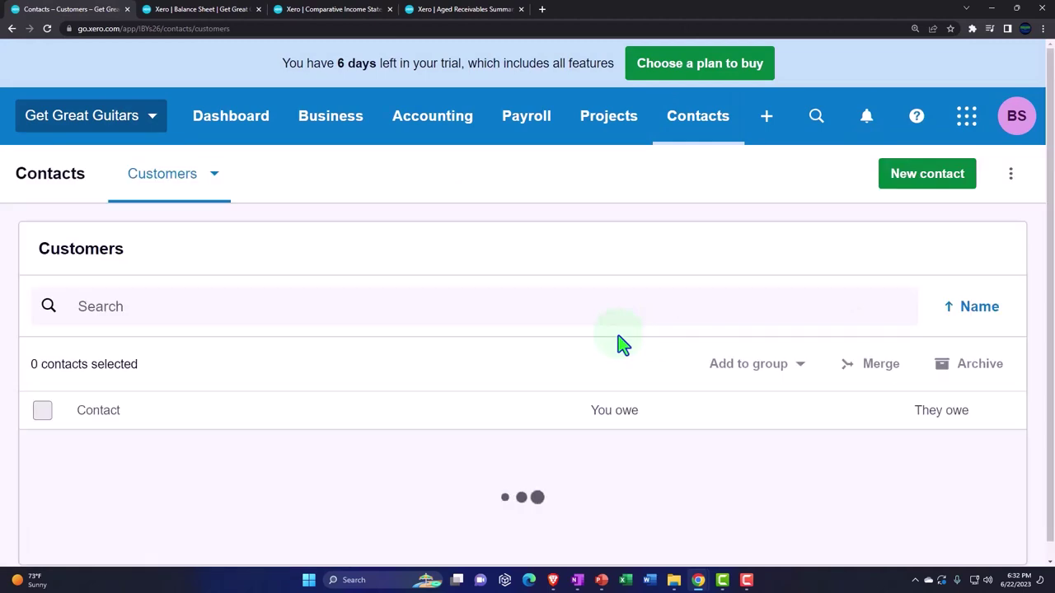
scroll(622, 344, down, 3)
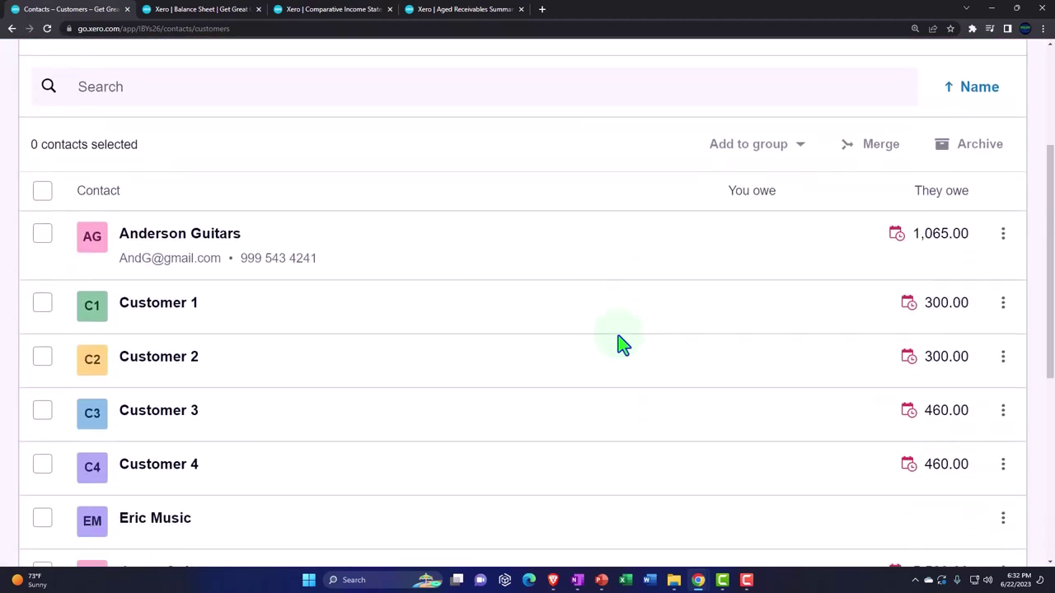
scroll(699, 304, down, 1)
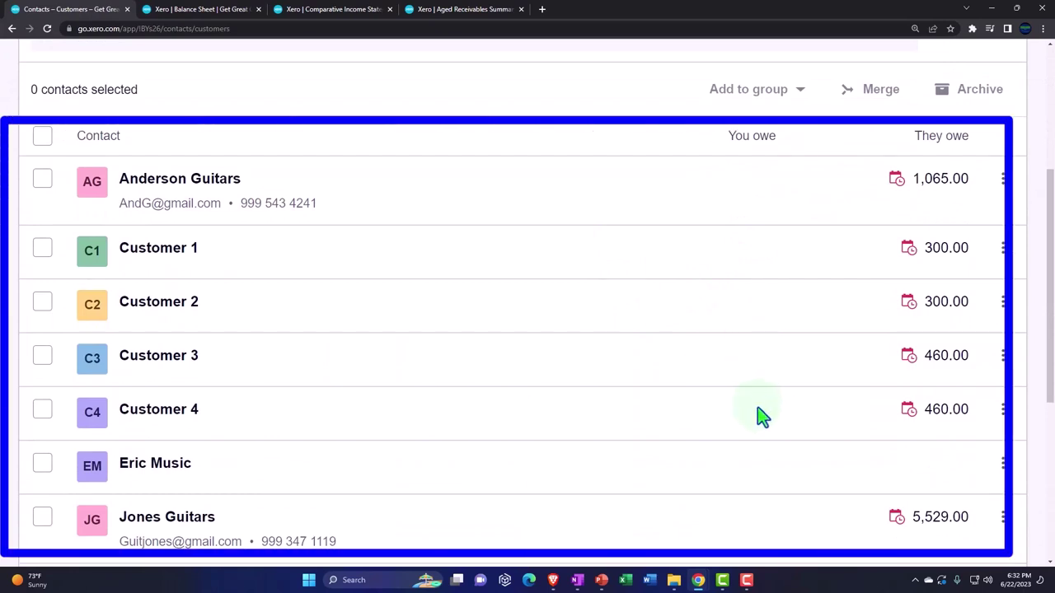
scroll(758, 407, up, 5)
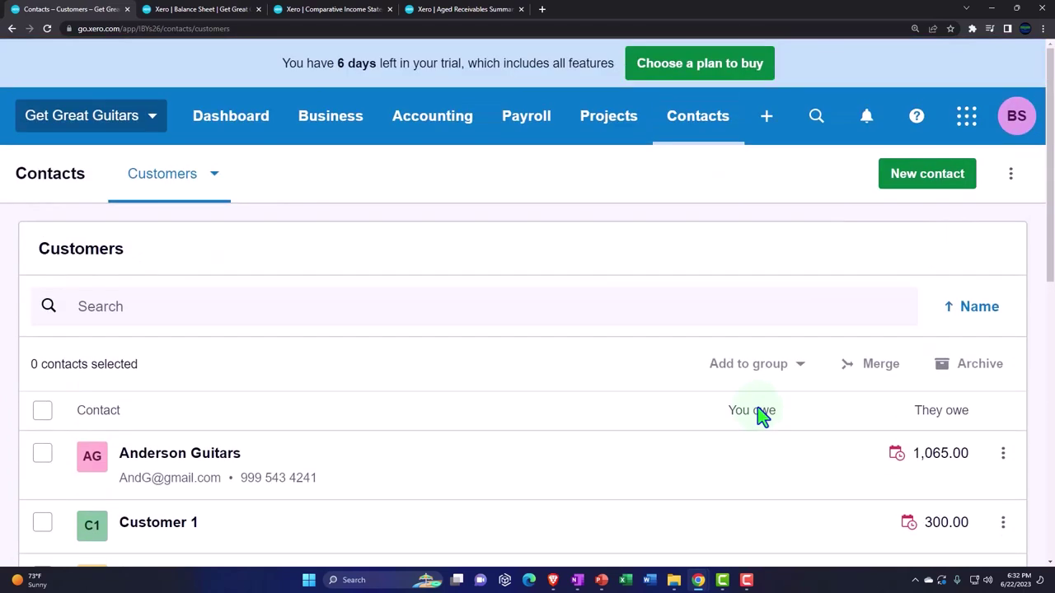
Open Customer 1's Guitar Lessons Cust 1 project and review its invoiced amount, tasks and profitability.
click(607, 124)
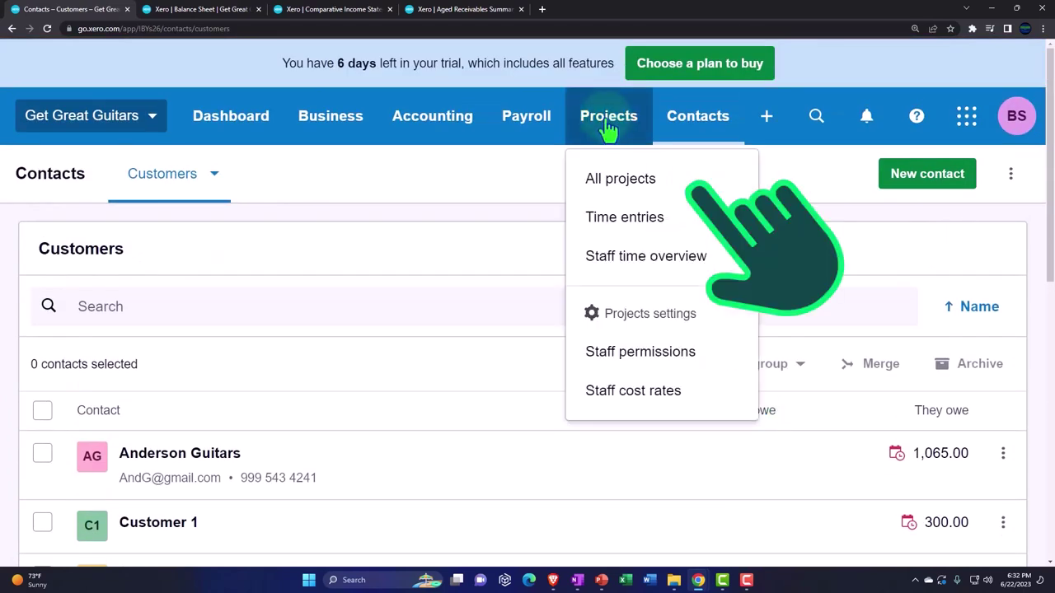
click(606, 174)
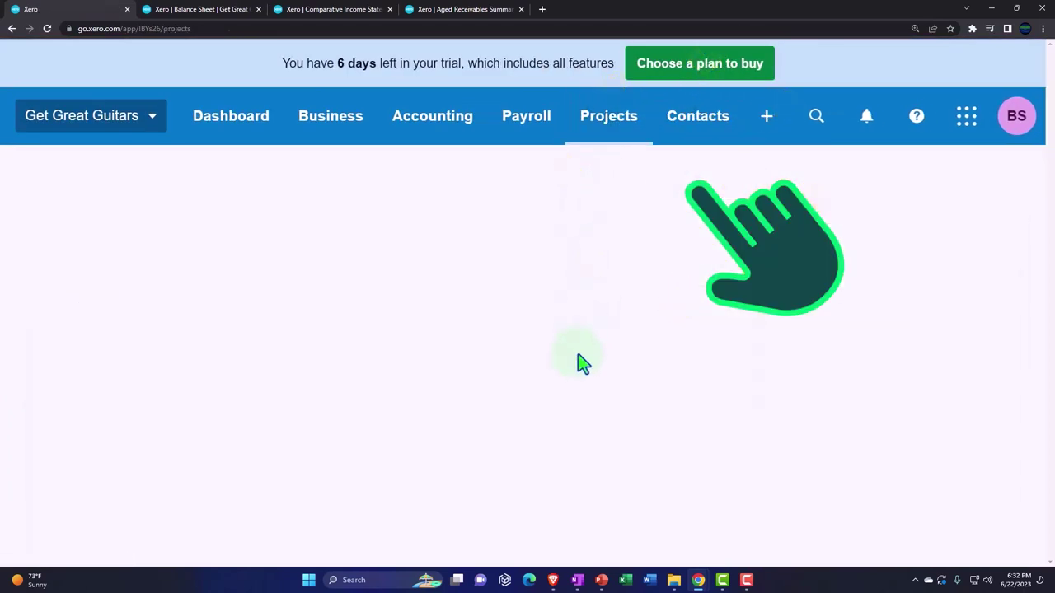
scroll(577, 365, down, 1)
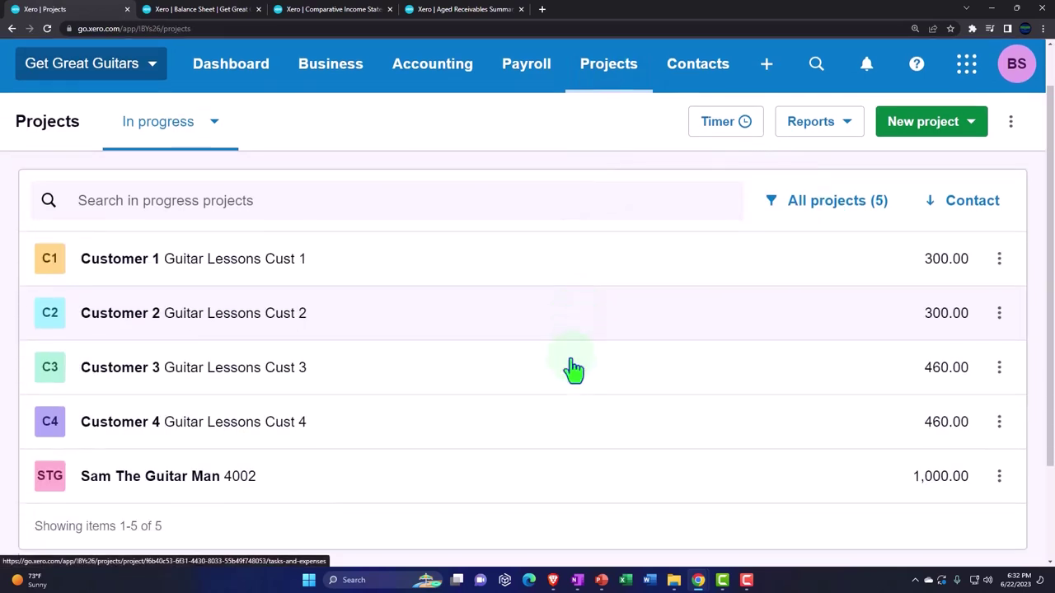
click(298, 265)
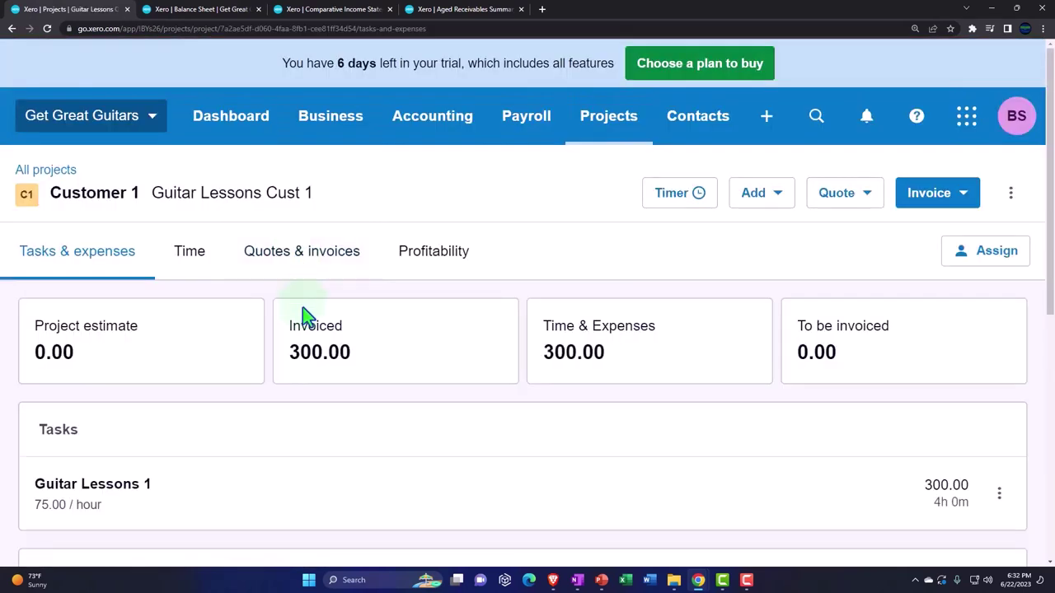
scroll(303, 316, down, 1)
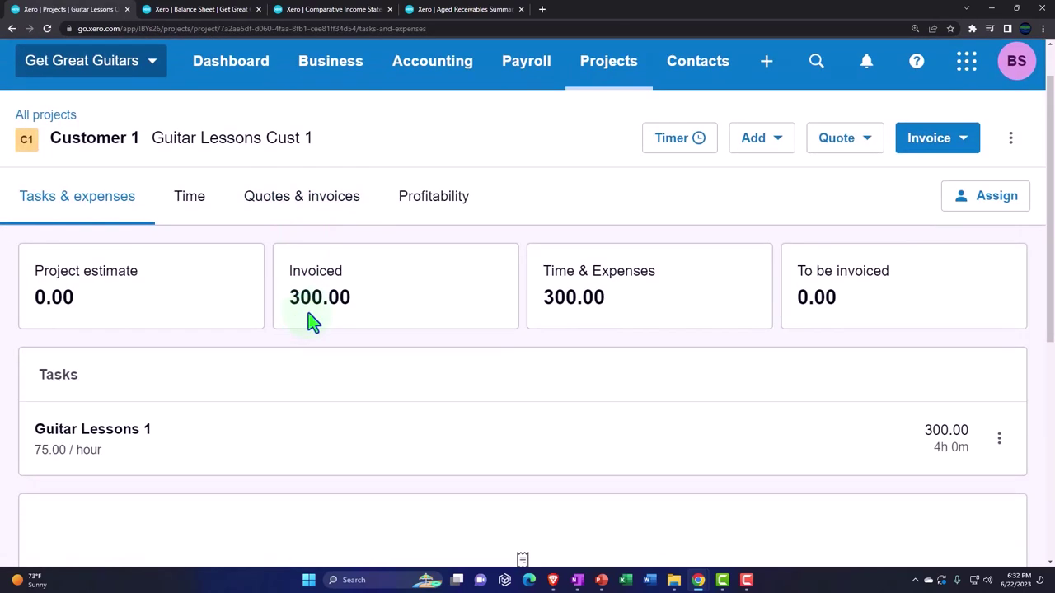
scroll(309, 319, down, 1)
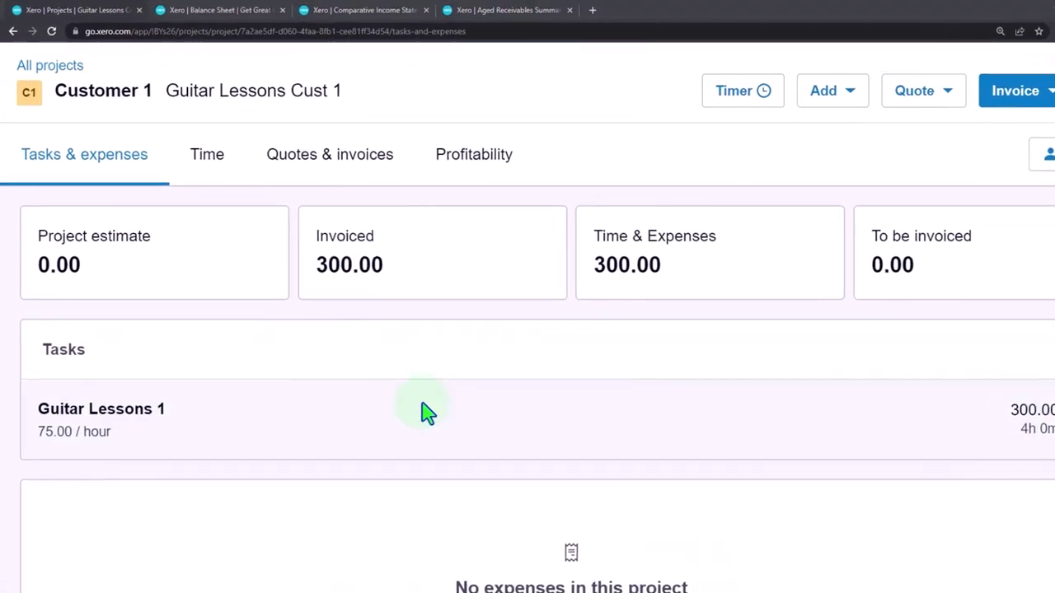
click(511, 185)
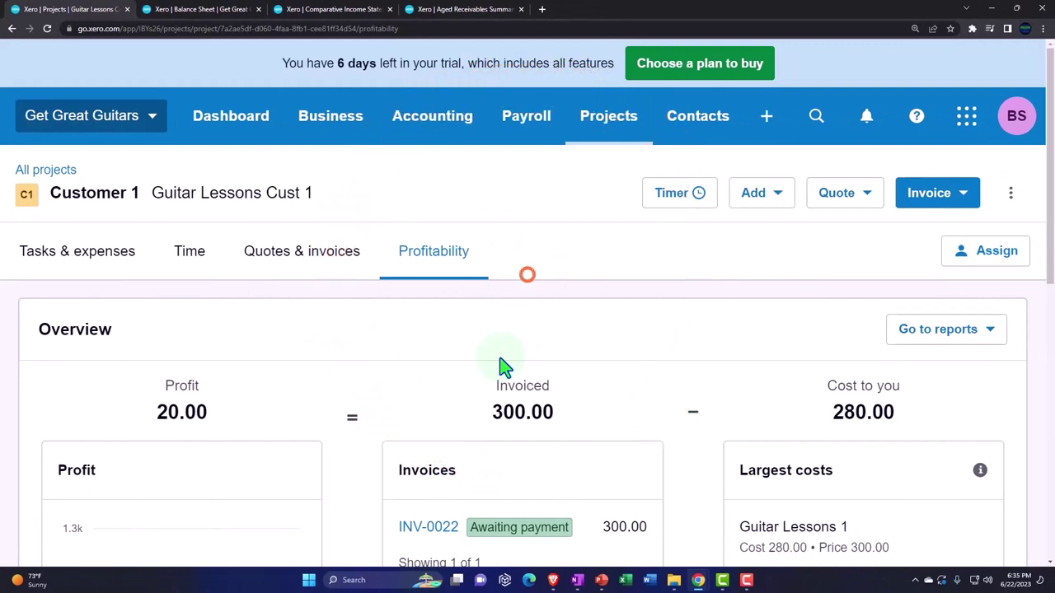
Start a batch deposit for Customer 1's Feb 27, 2023 invoice from the list of invoices awaiting payment.
click(703, 138)
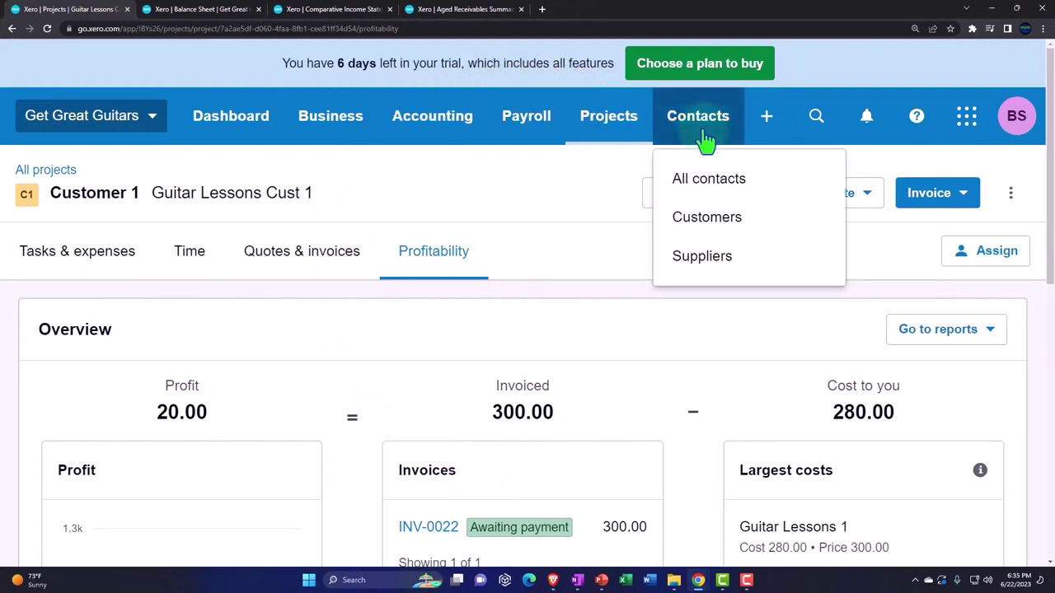
click(706, 140)
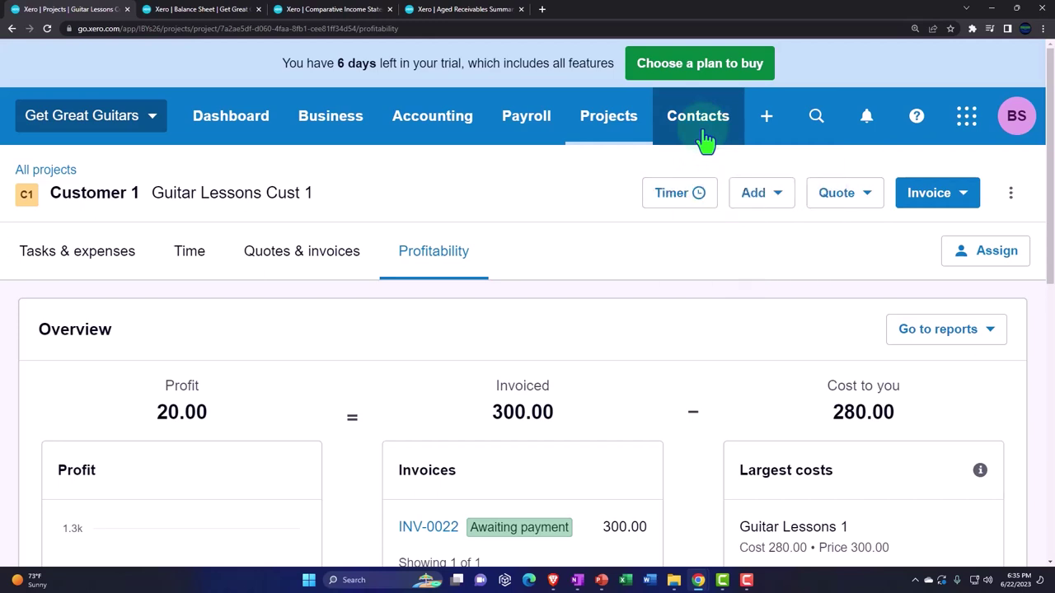
click(340, 140)
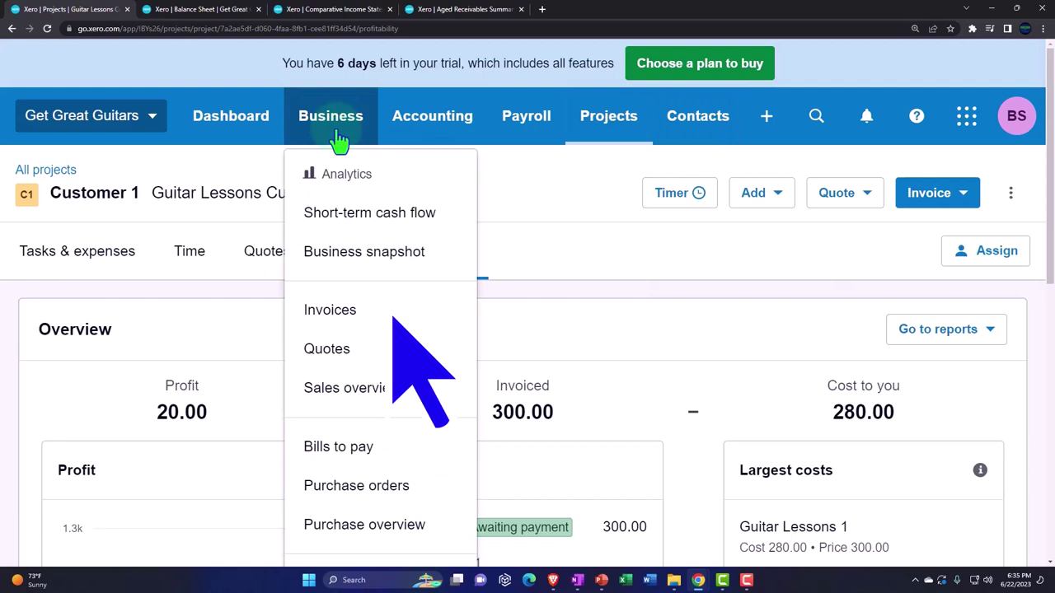
click(327, 317)
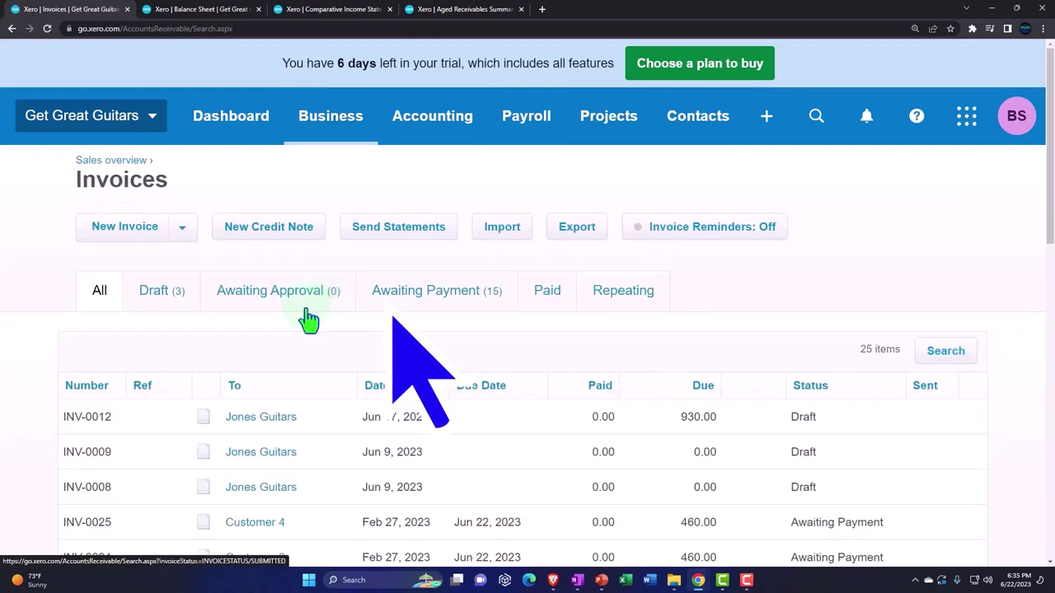
scroll(307, 318, down, 1)
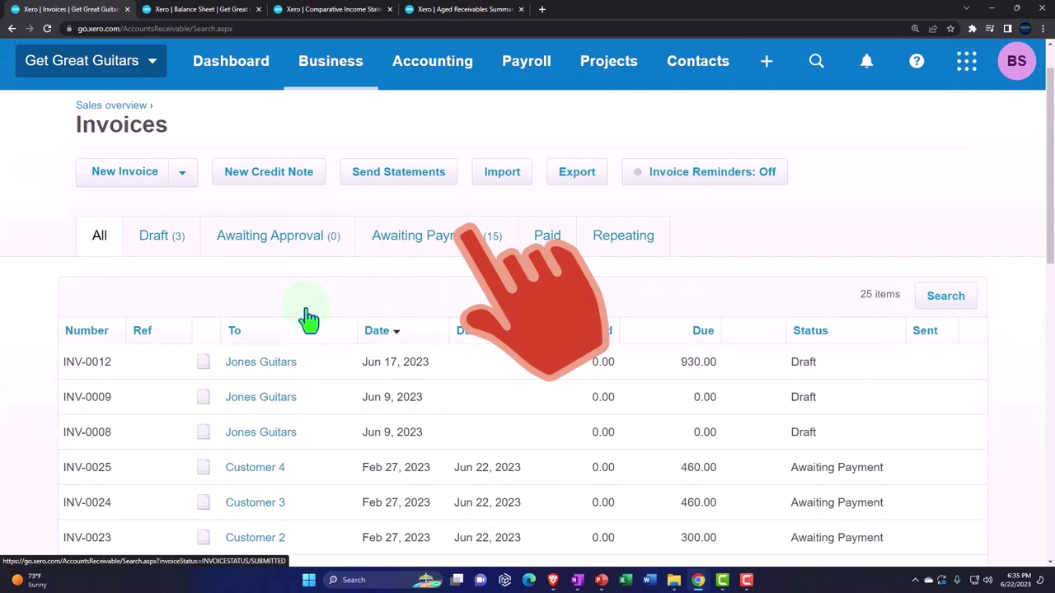
click(408, 247)
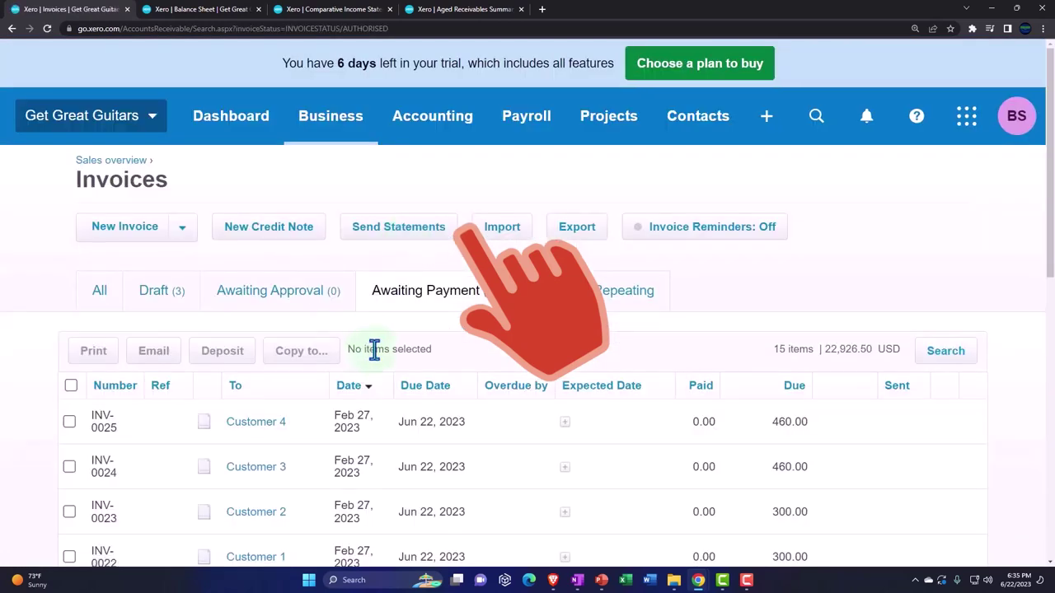
scroll(374, 350, down, 3)
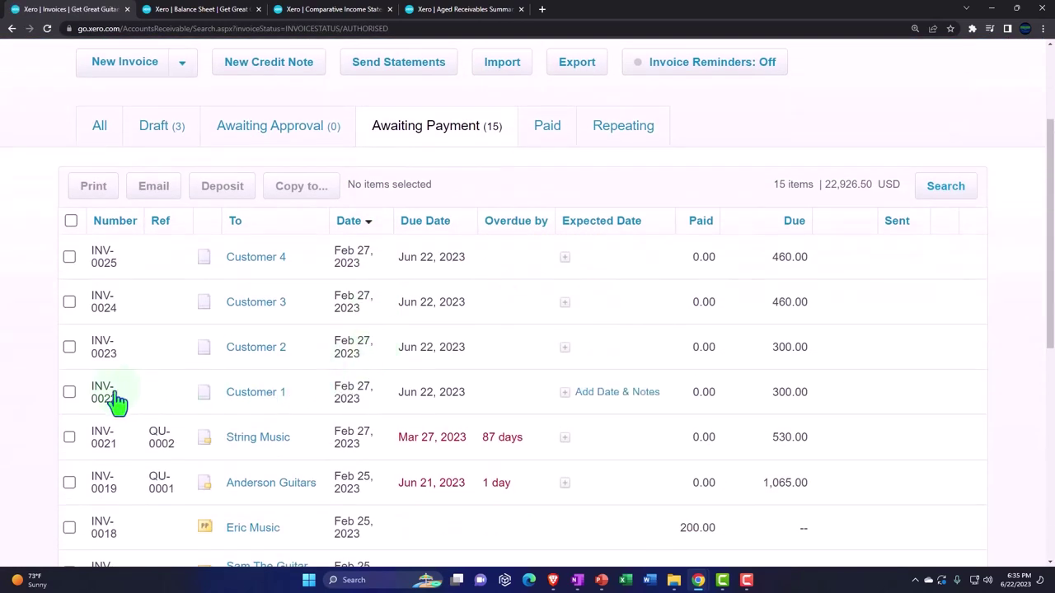
click(69, 393)
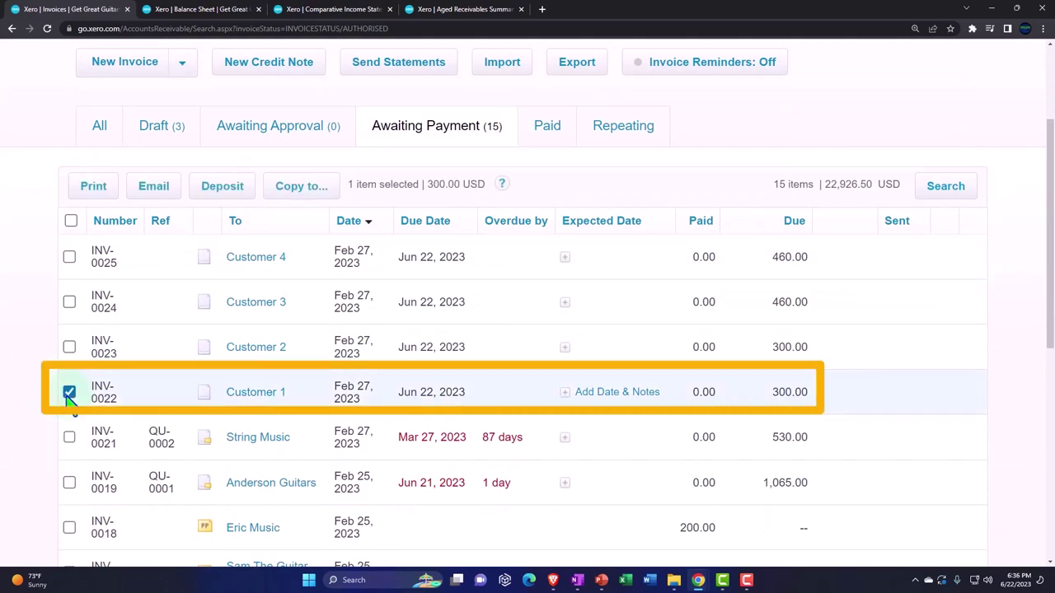
scroll(70, 404, up, 1)
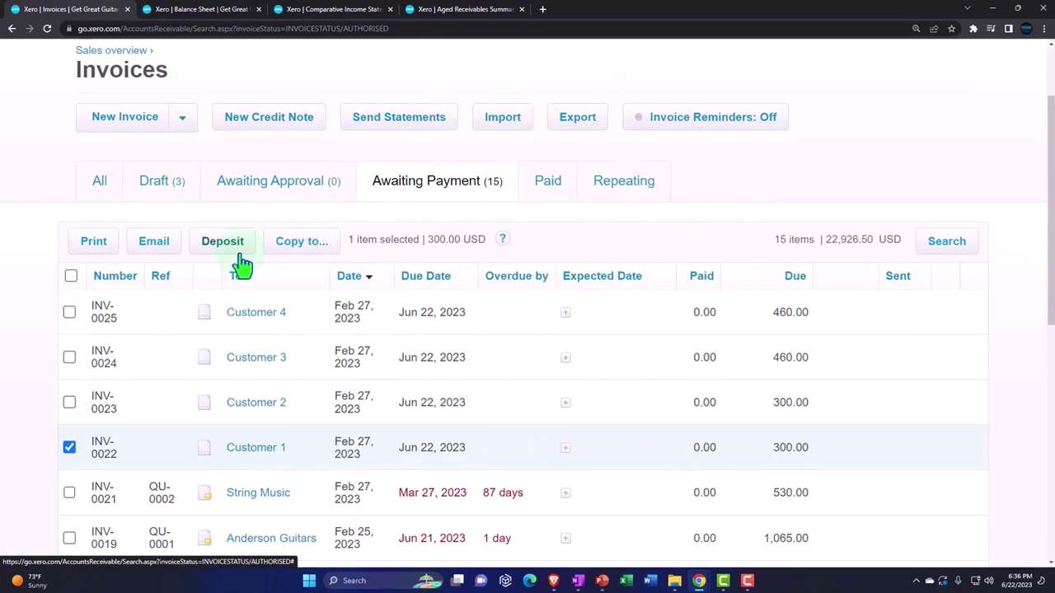
click(240, 255)
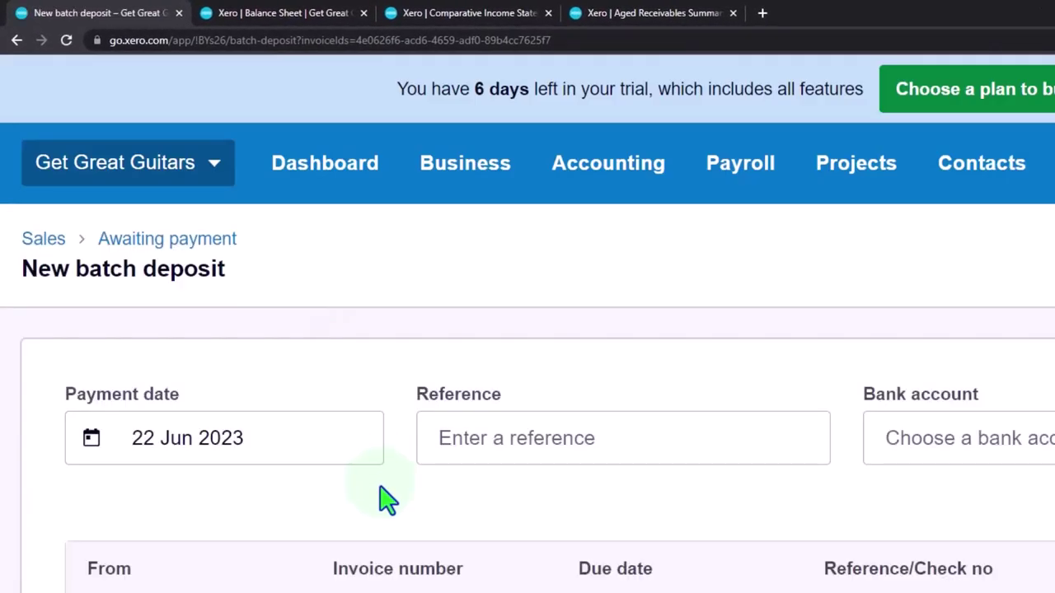
Set the batch deposit's payment date to 27 Feb 2023.
click(324, 438)
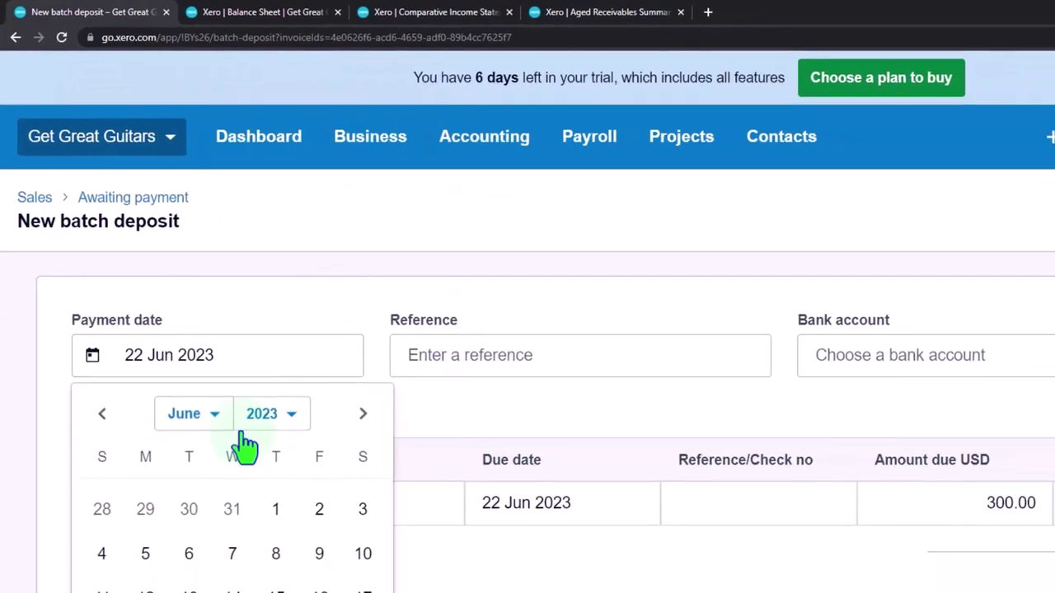
click(211, 414)
click(205, 464)
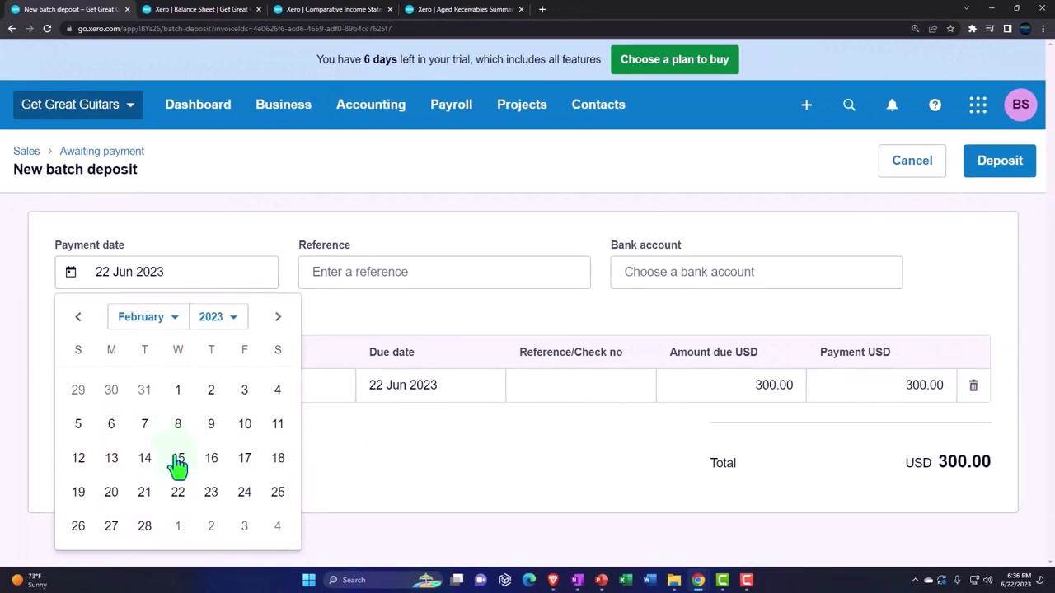
click(114, 529)
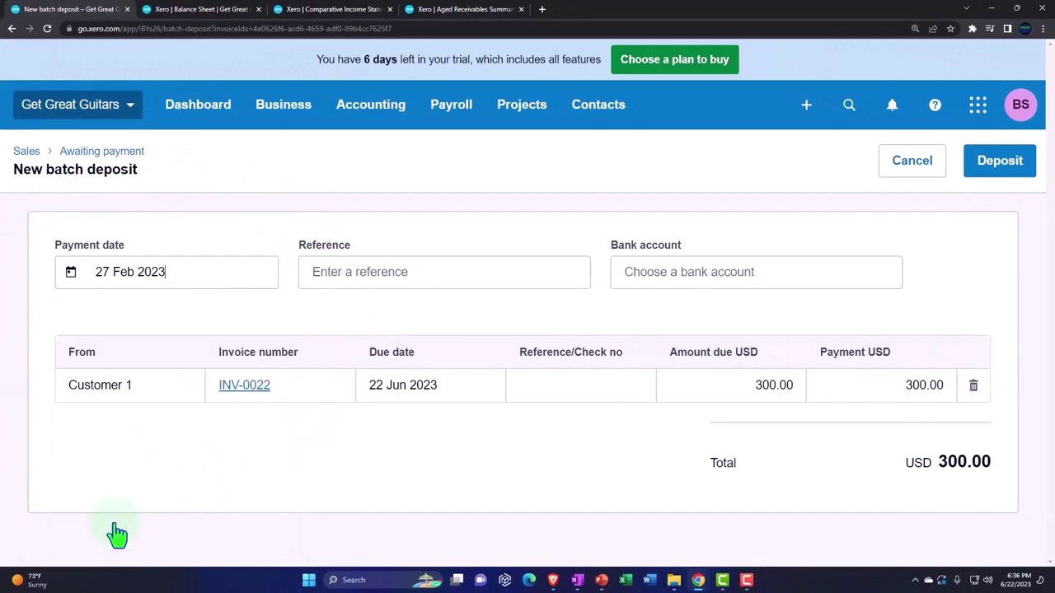
Choose the Cash Clearing Account as the bank account for Customer 1's batch deposit.
key(Tab)
key(Tab)
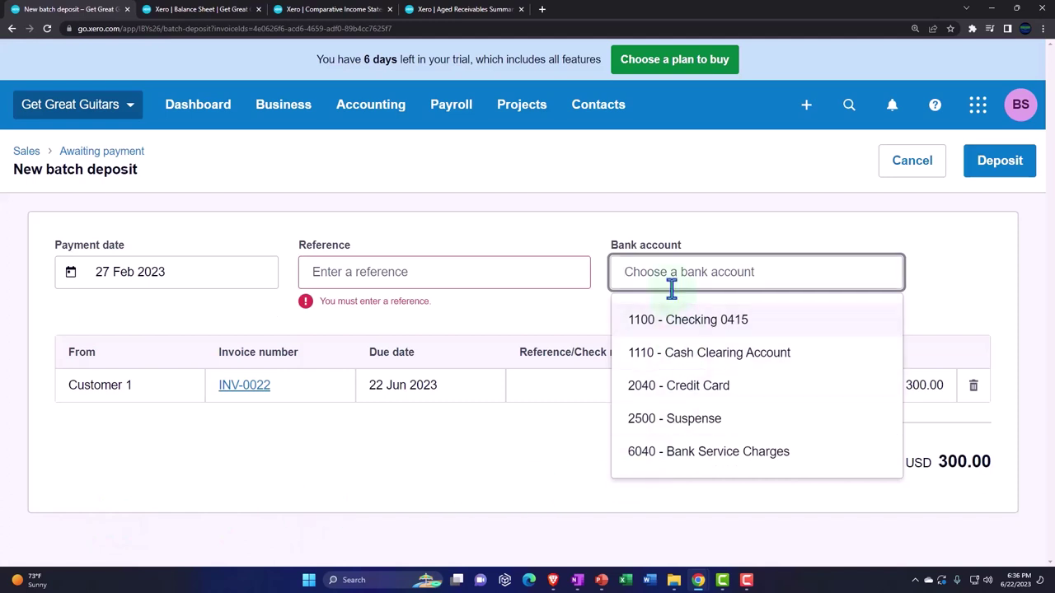
click(695, 354)
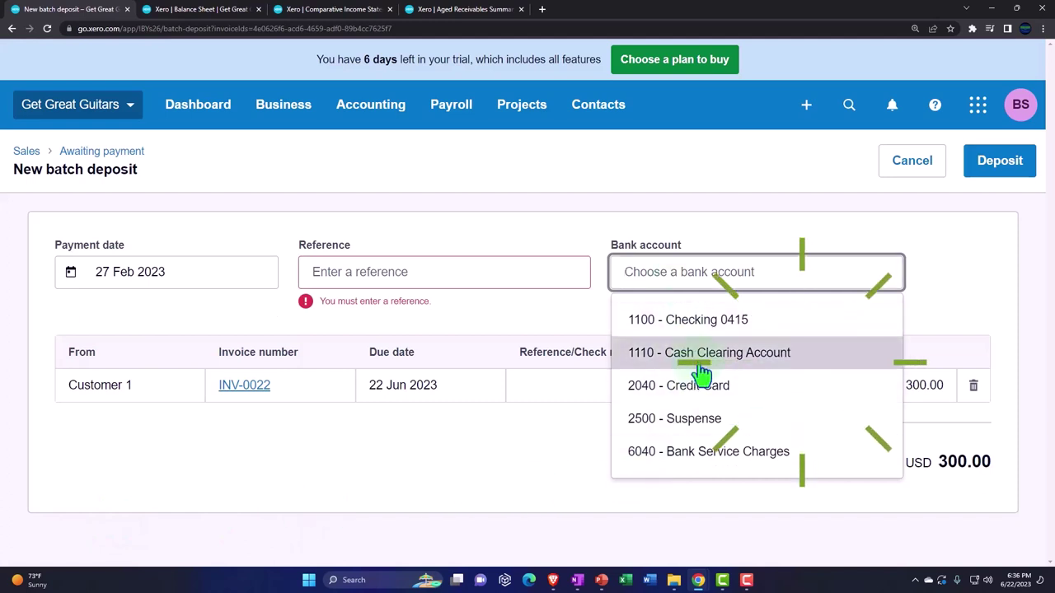
key(Tab)
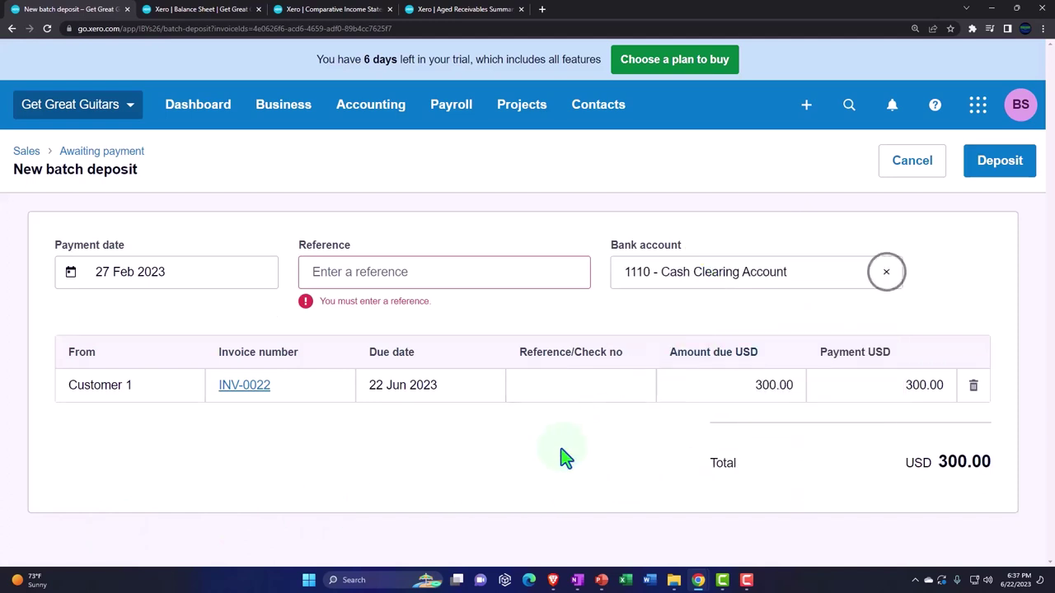
key(Tab)
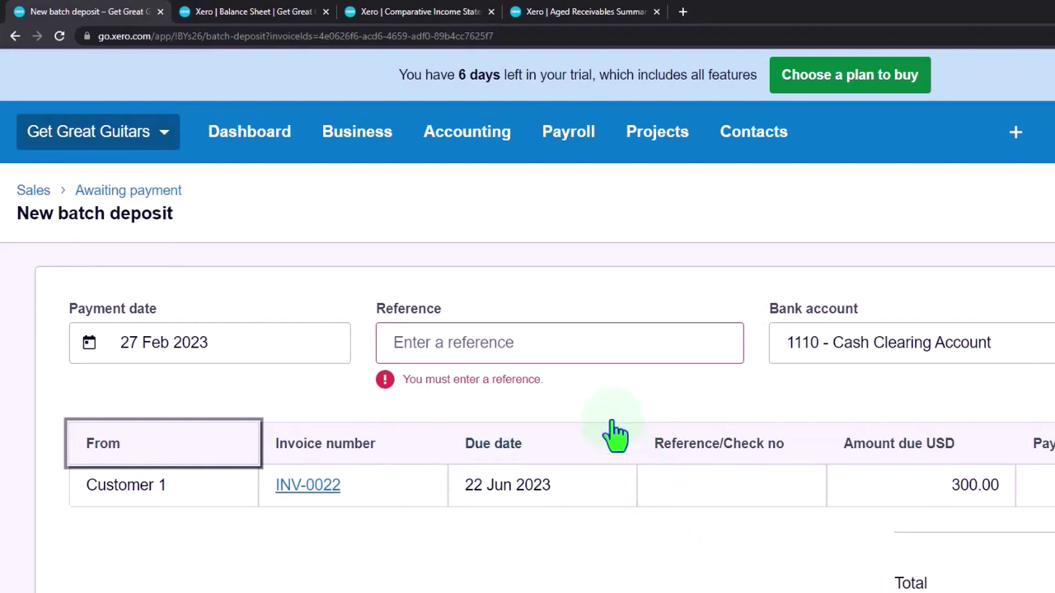
Enter Dep as the batch deposit's reference and record the deposit.
click(515, 345)
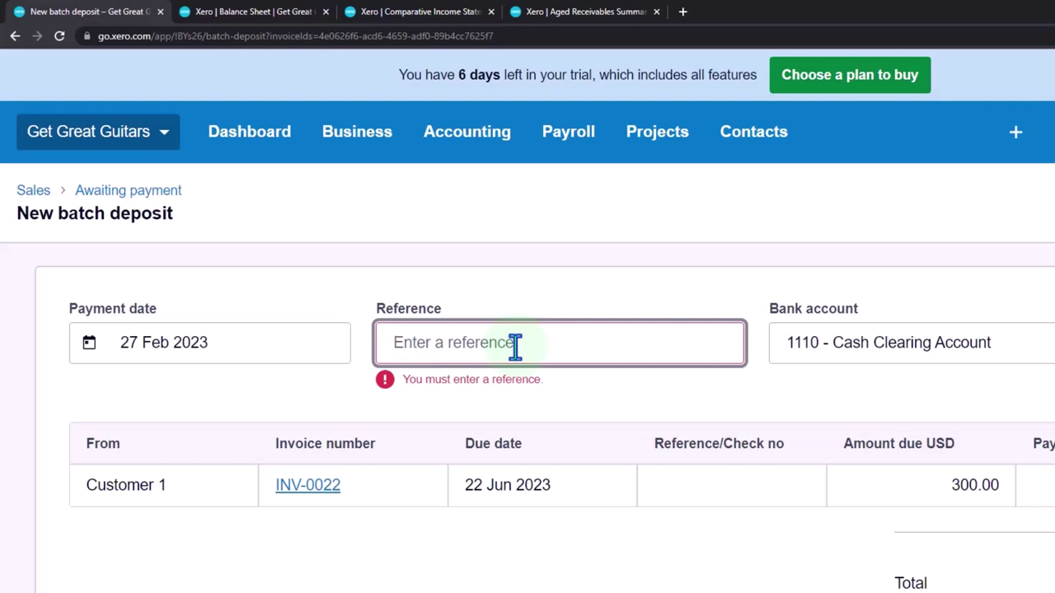
text(De)
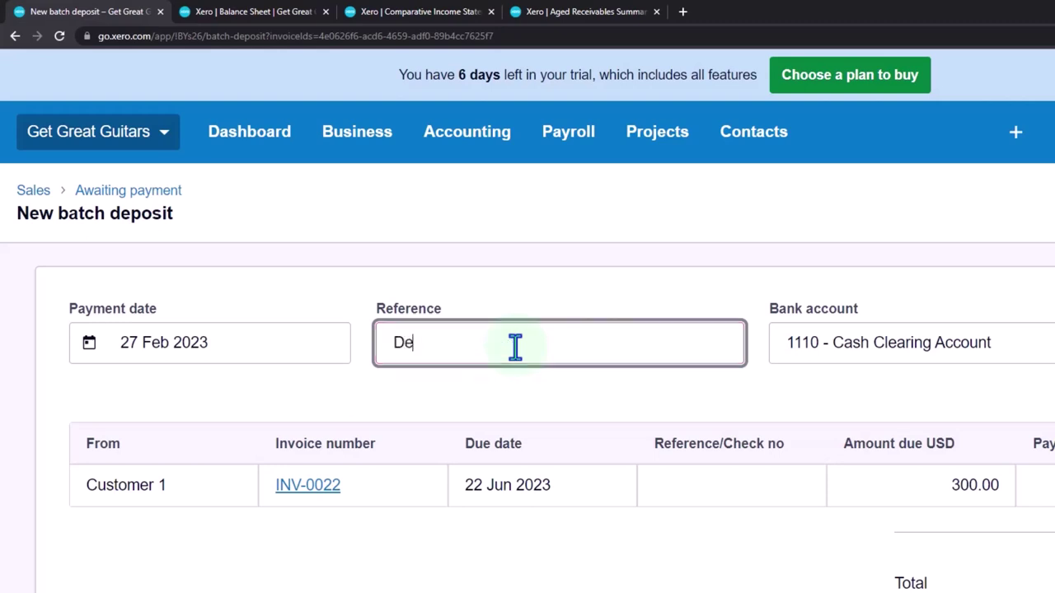
text(p)
key(Tab)
key(Tab)
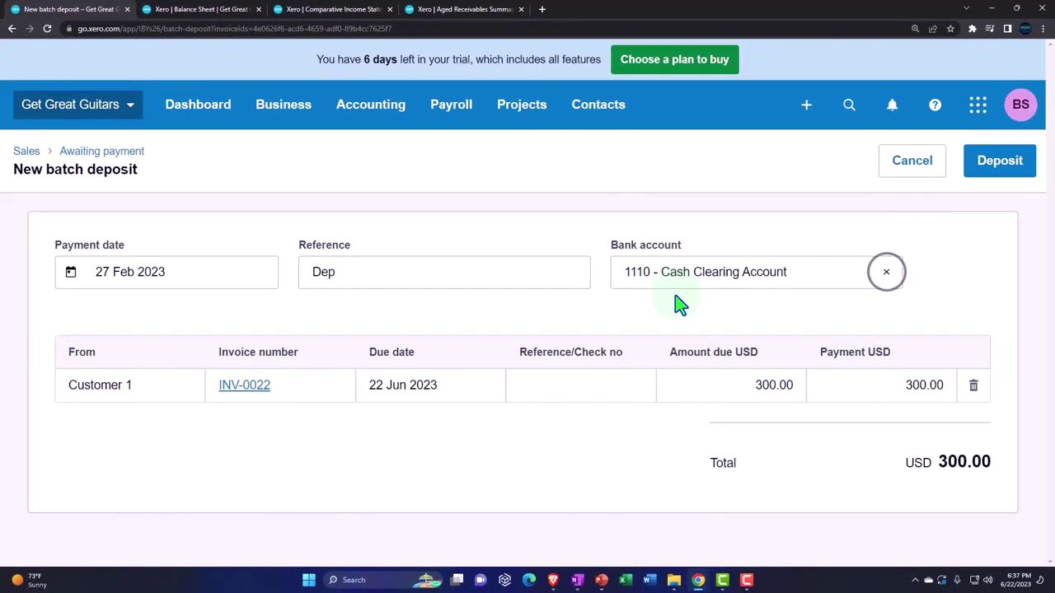
click(995, 183)
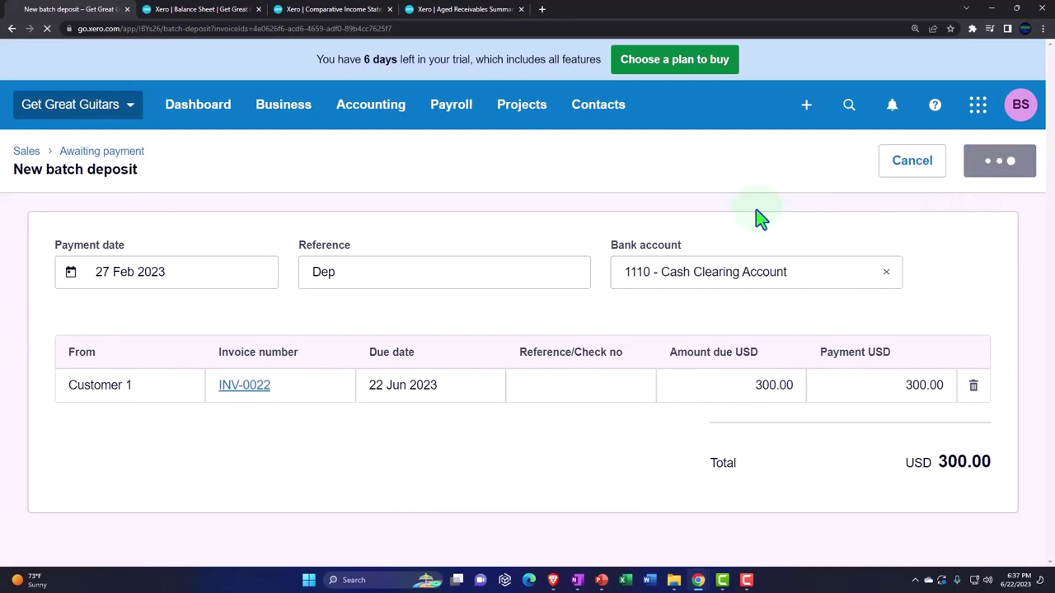
Update the Dec 31, 2023 balance sheet and check the Cash Clearing Account balance.
click(218, 10)
scroll(664, 286, up, 1)
scroll(664, 286, up, 3)
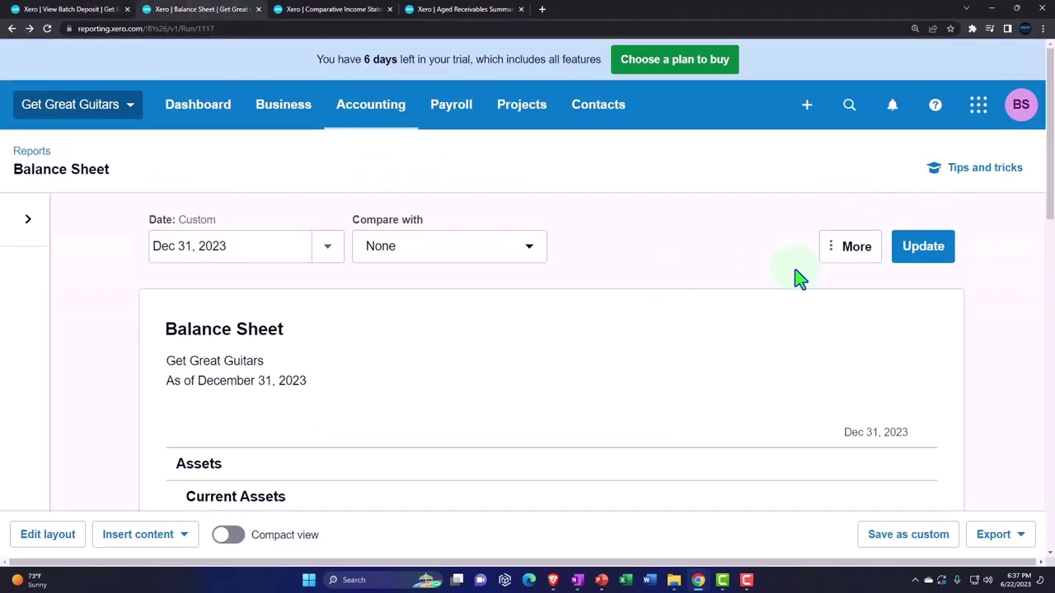
click(909, 259)
scroll(894, 274, down, 3)
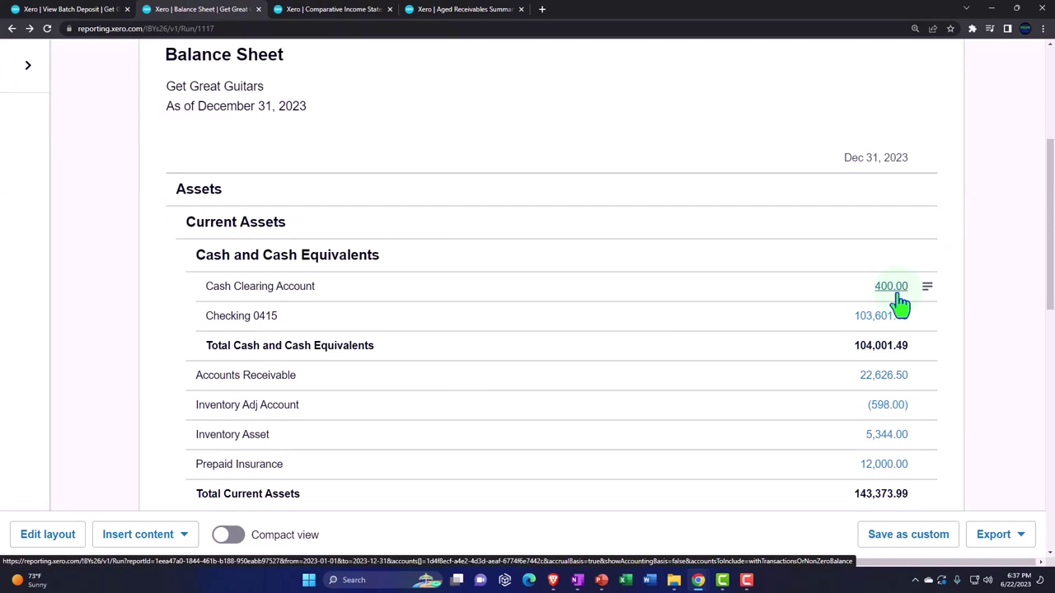
Open the Cash Clearing Account's transactions from the balance sheet, review Customer 1's deposit entry, and return to the report's start.
click(892, 290)
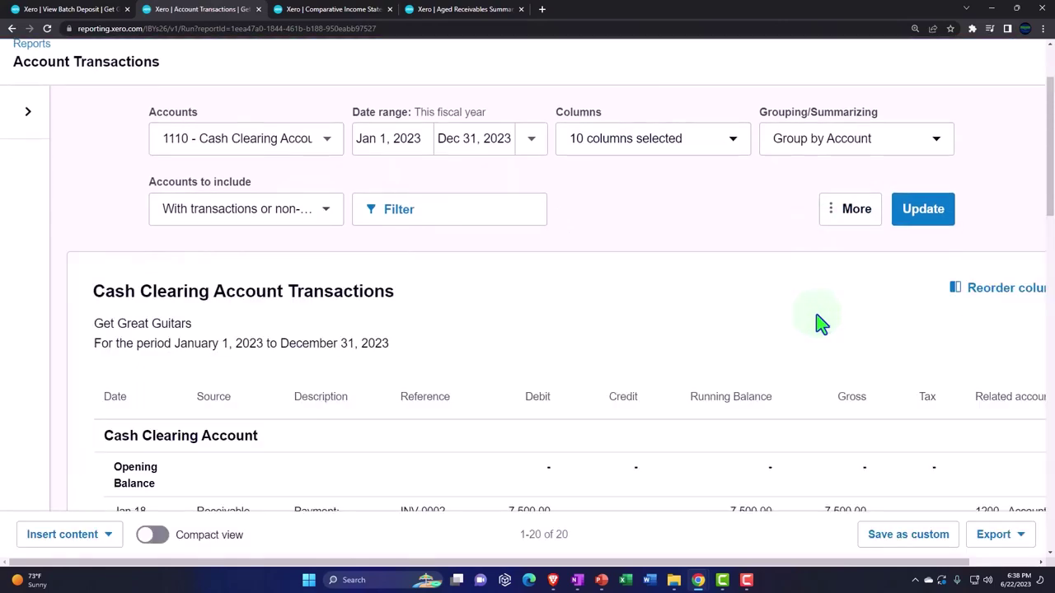
scroll(816, 322, down, 5)
key(ctrl+minus)
scroll(820, 323, down, 5)
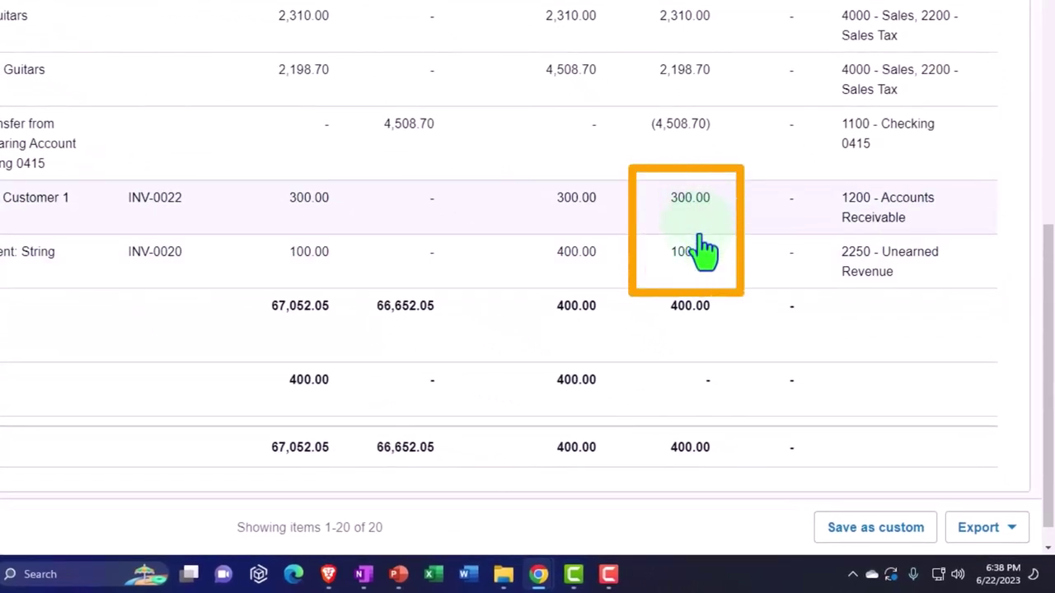
scroll(699, 241, up, 10)
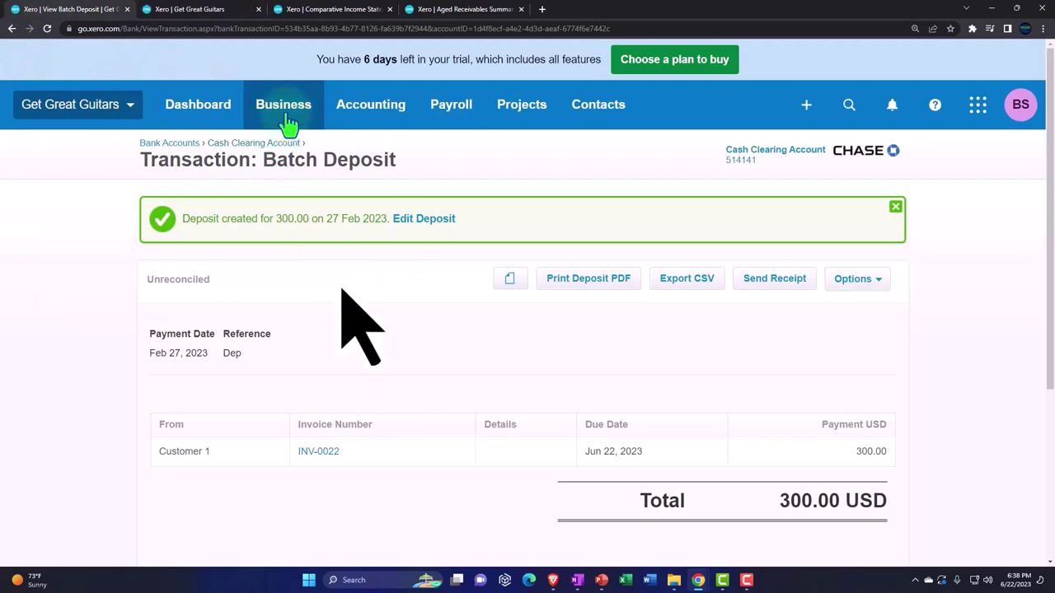
Open the list of invoices awaiting payment and check the remaining guitar lesson customers' invoices.
click(288, 124)
click(297, 281)
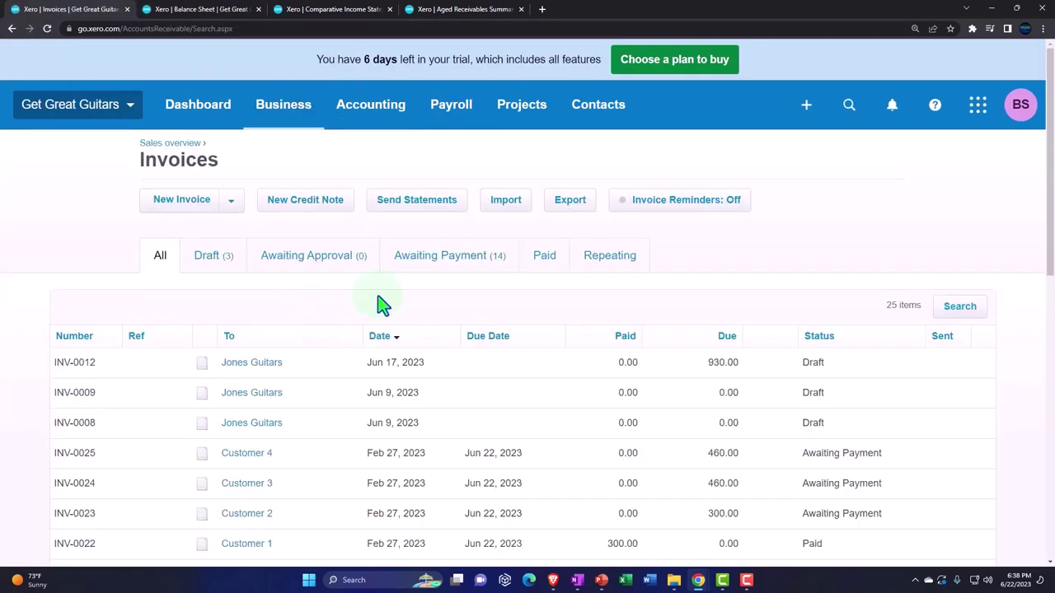
click(449, 258)
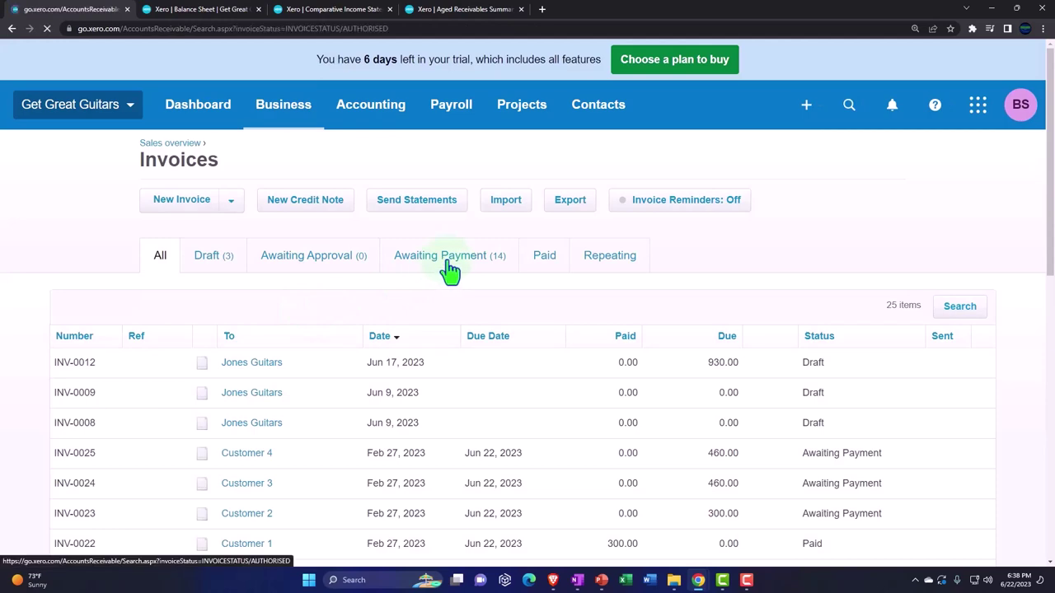
scroll(334, 368, down, 1)
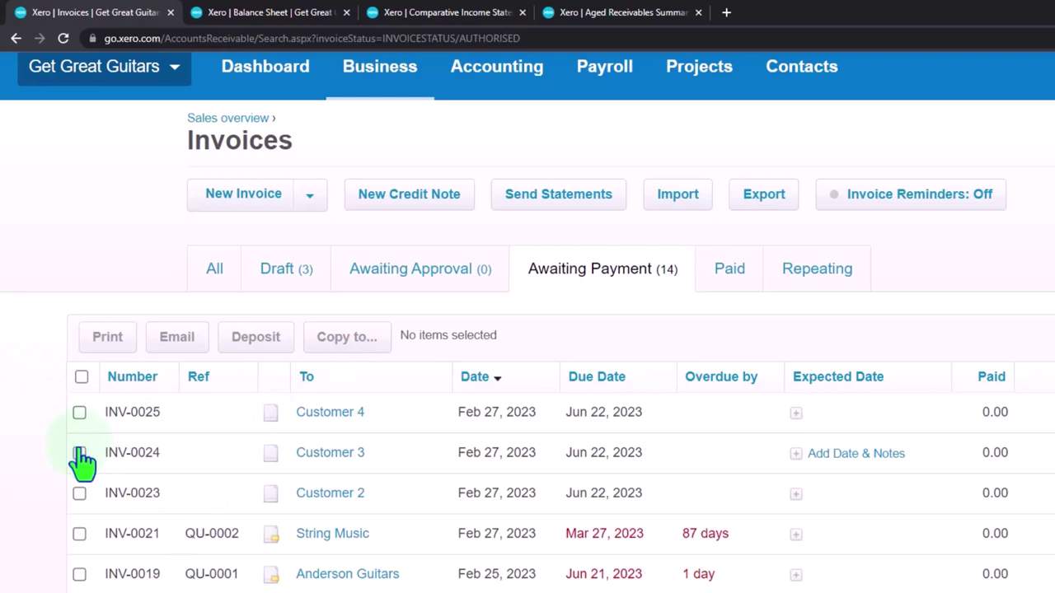
click(80, 413)
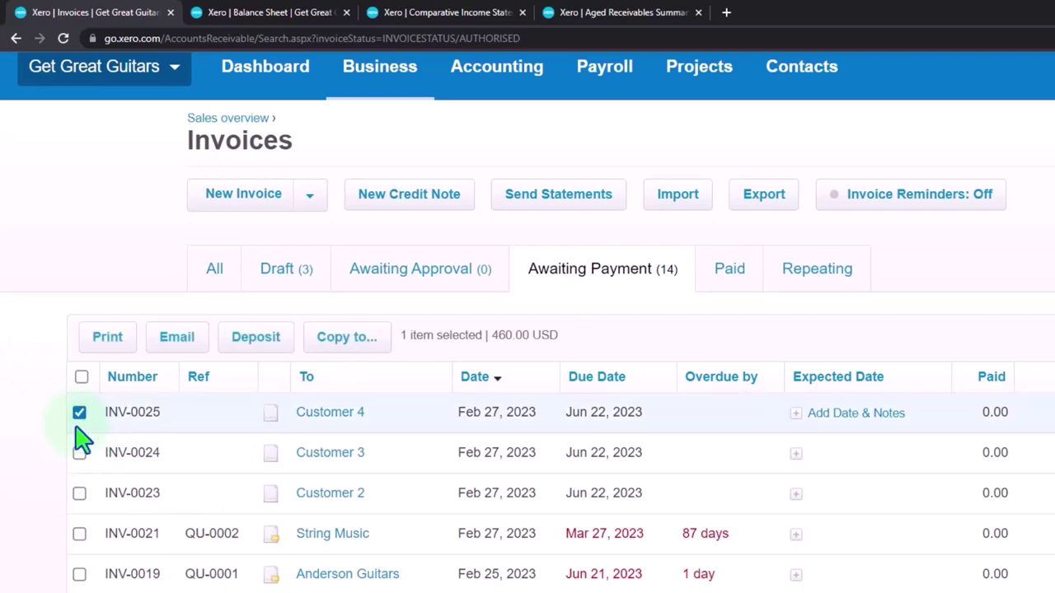
click(79, 454)
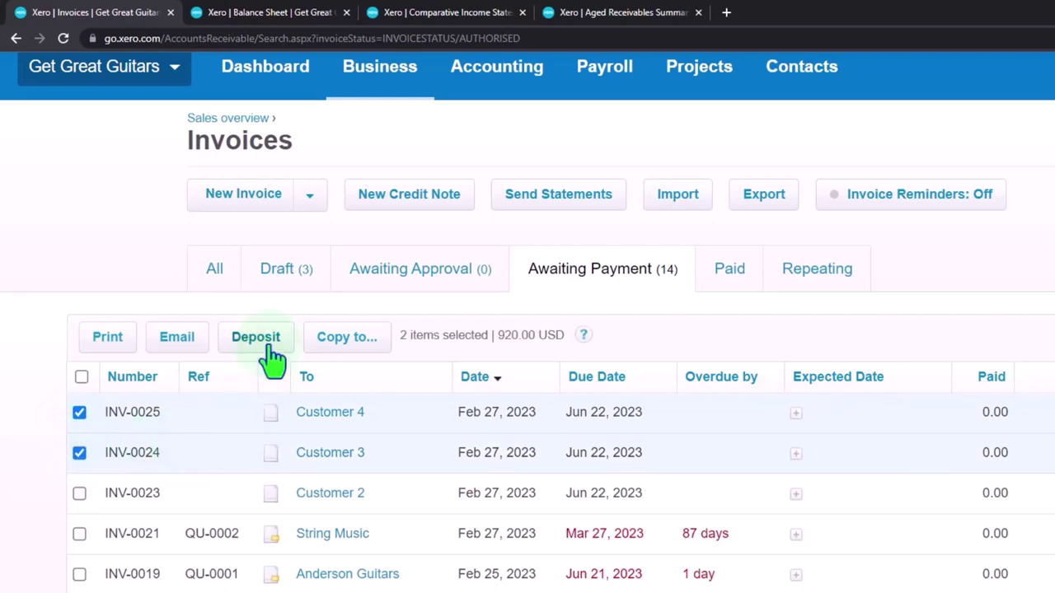
click(80, 414)
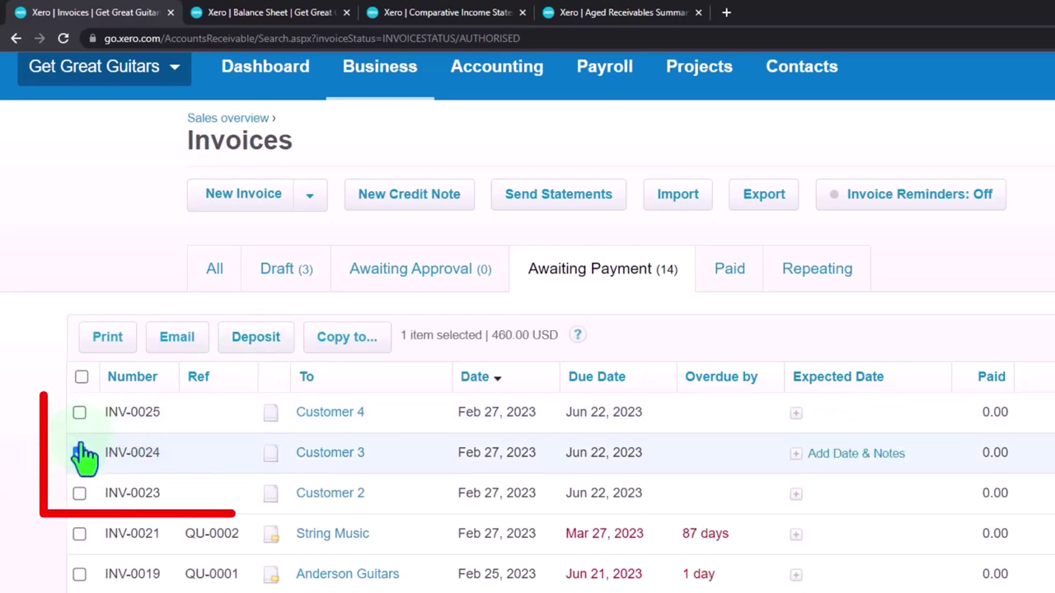
click(80, 453)
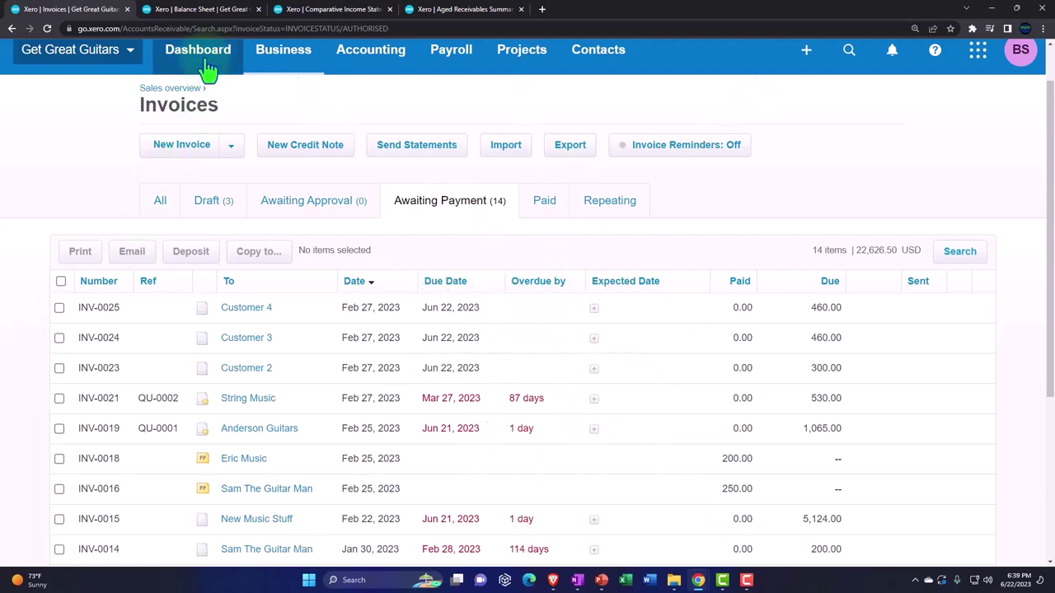
click(206, 10)
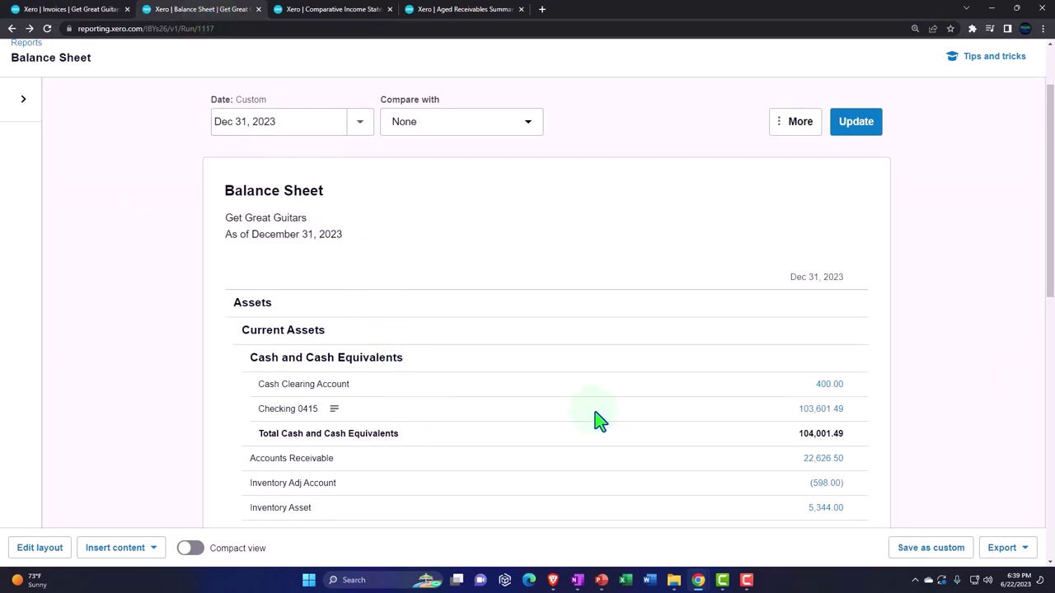
click(70, 9)
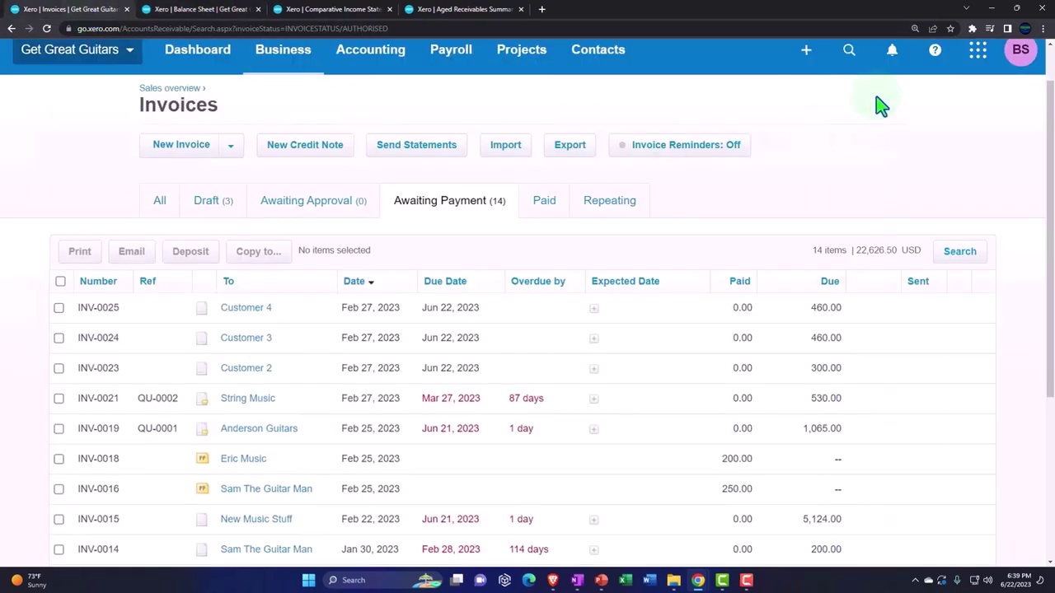
click(808, 50)
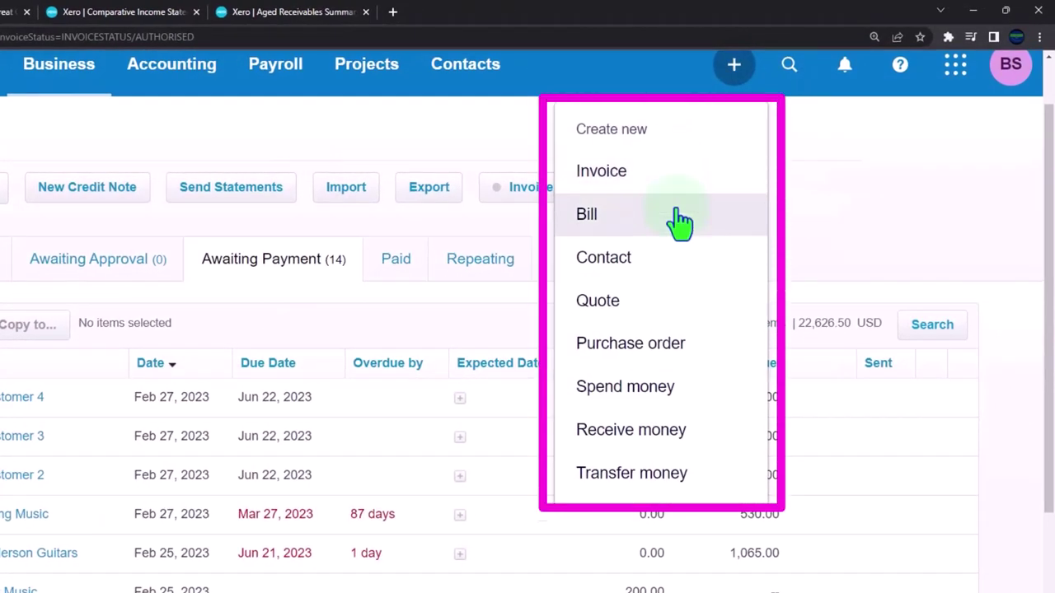
click(670, 443)
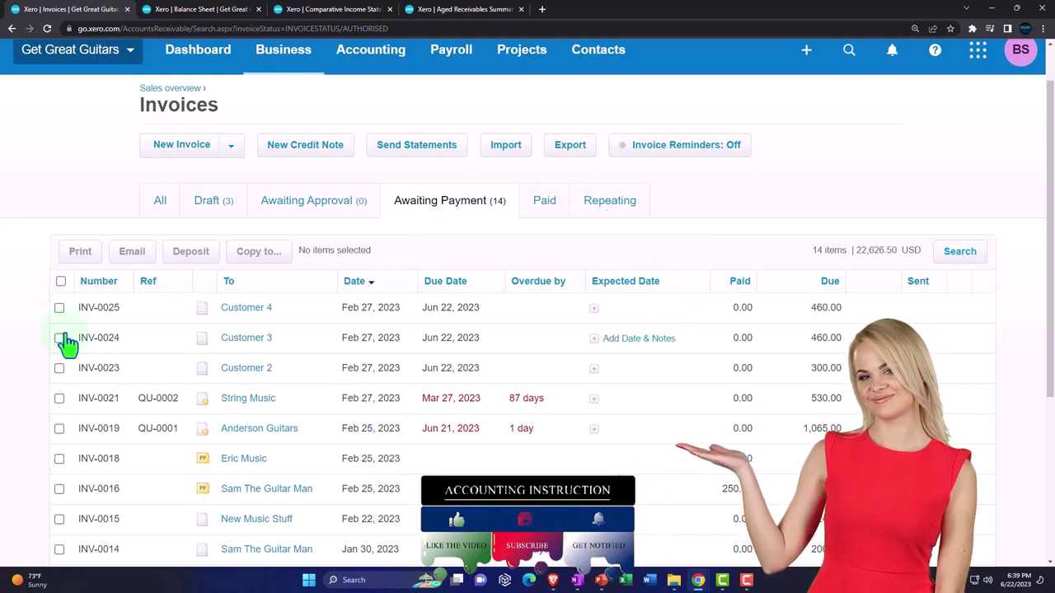
Open the Accounts Receivable transactions from the balance sheet, review Customer 1's invoice and payment entries, and return to the balance sheet.
click(193, 9)
scroll(572, 358, down, 2)
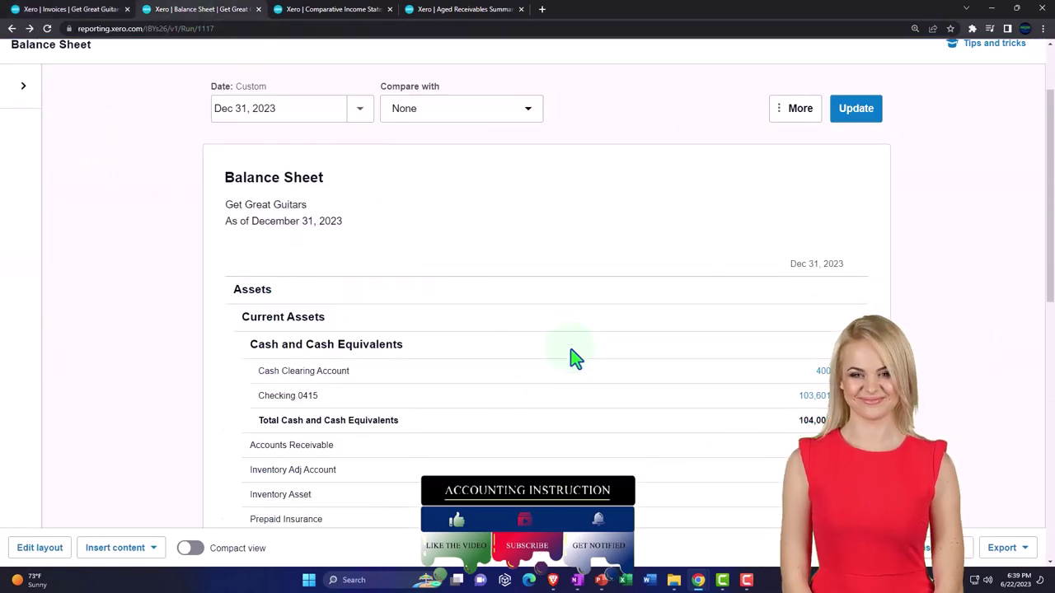
key(ctrl+plus)
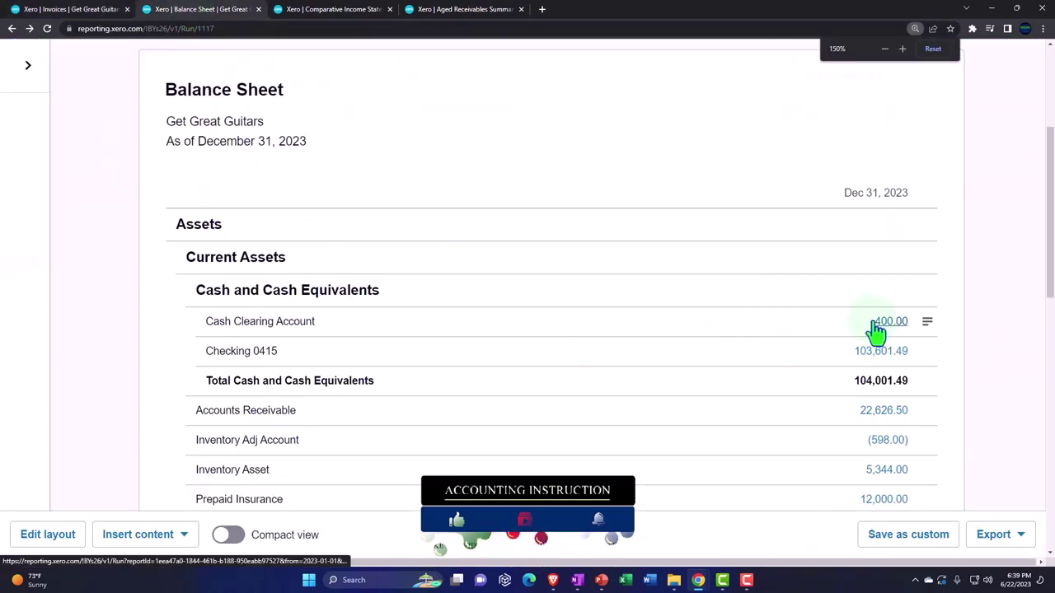
scroll(877, 330, down, 1)
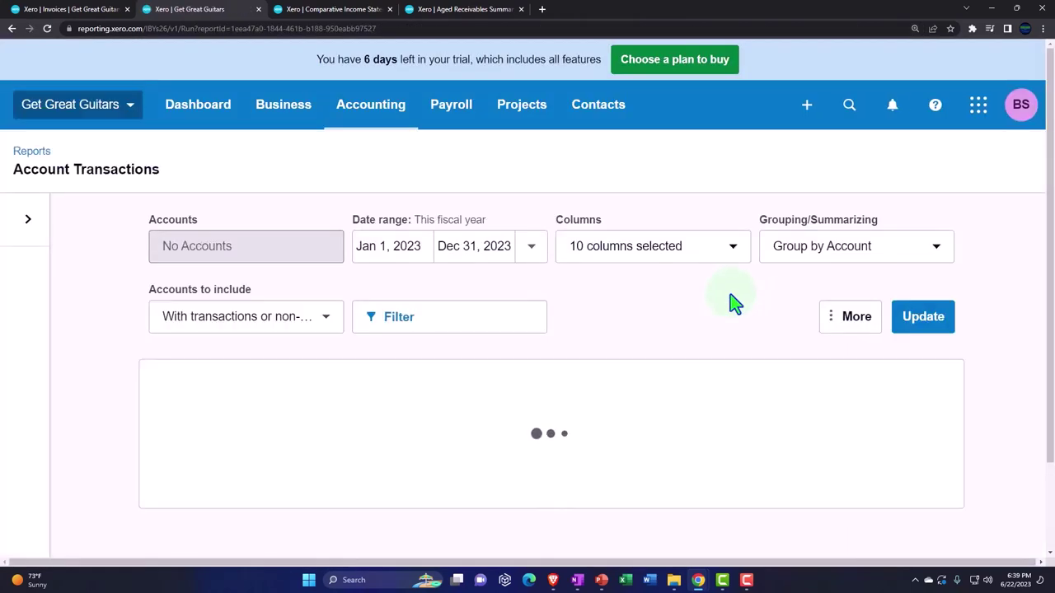
scroll(732, 303, down, 5)
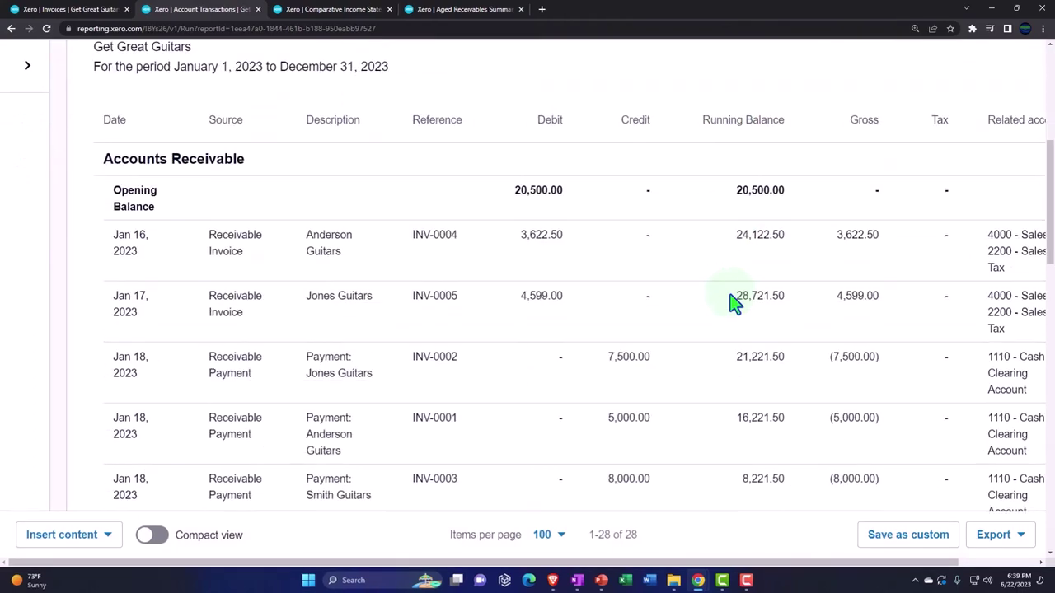
key(ctrl+minus)
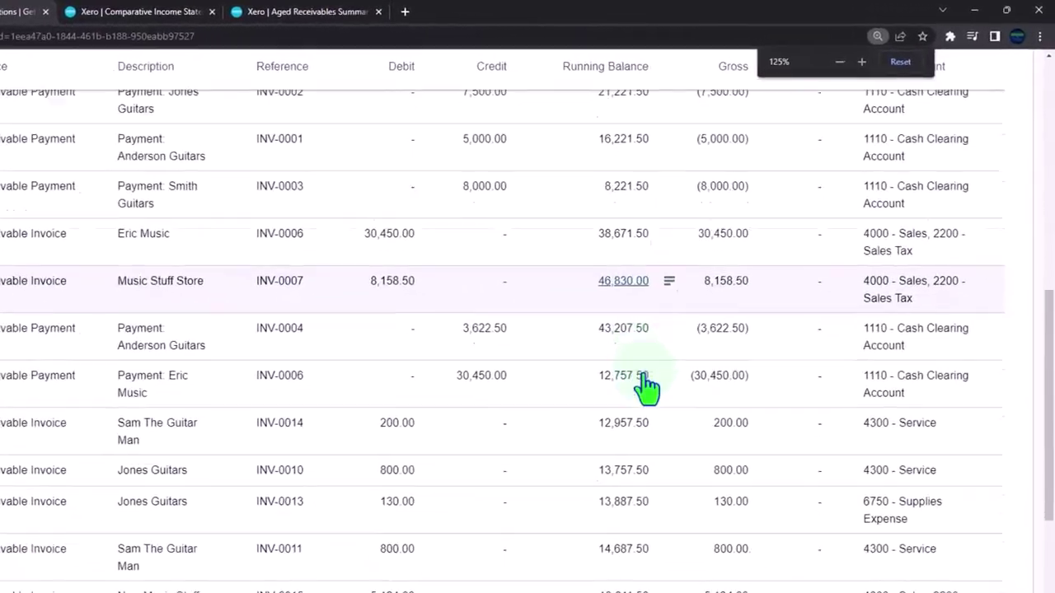
scroll(648, 387, down, 8)
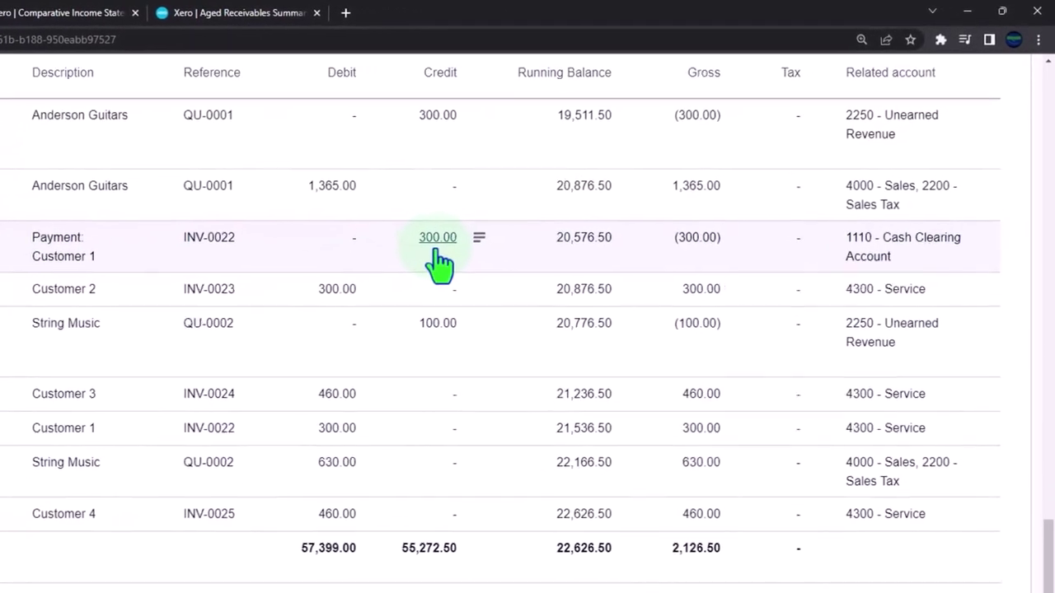
scroll(4, 408, up, 15)
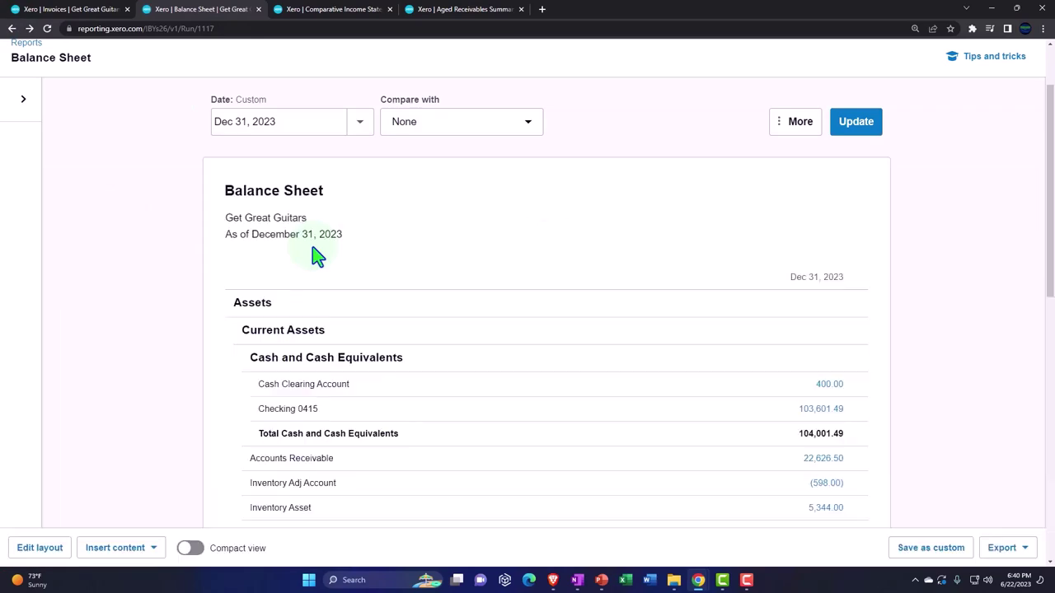
key(ctrl+plus)
key(ctrl+plus)
key(ctrl+plus)
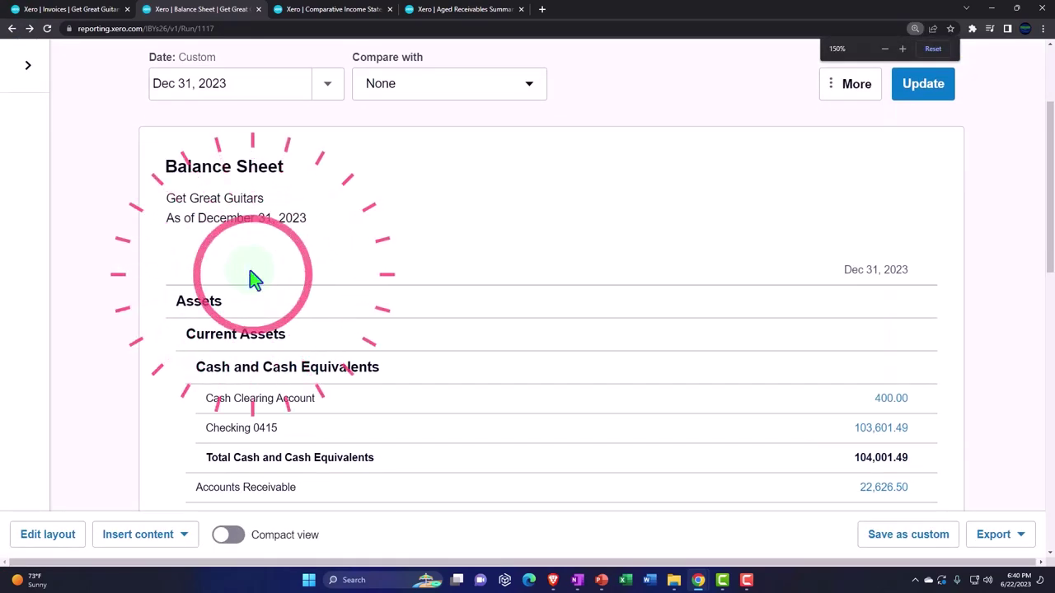
Update the Aged Receivables Summary as of June 30, 2023 and check which guitar lesson customers still owe money.
click(436, 10)
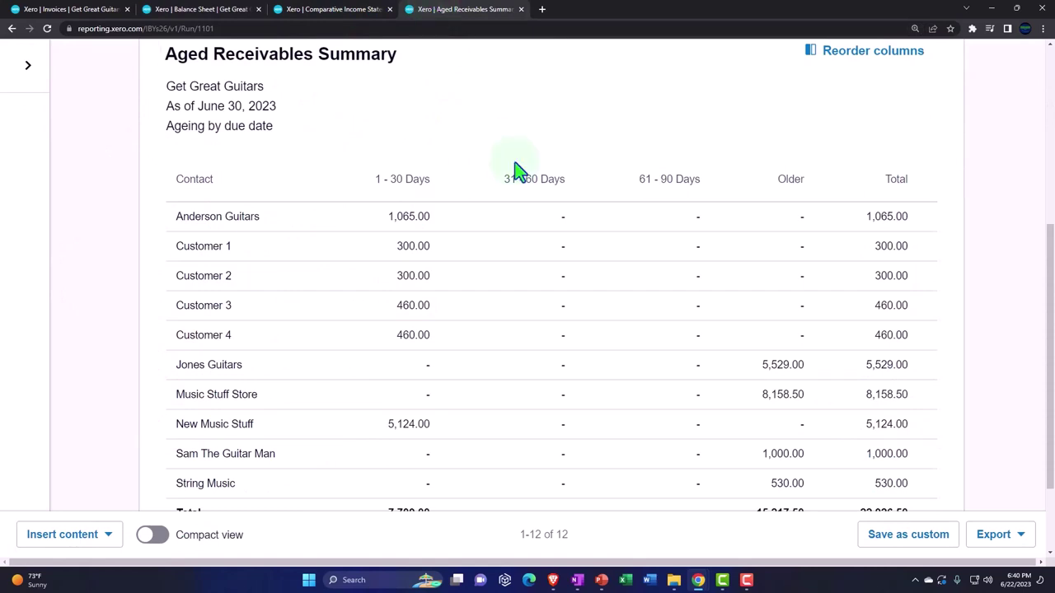
scroll(519, 176, up, 2)
click(921, 87)
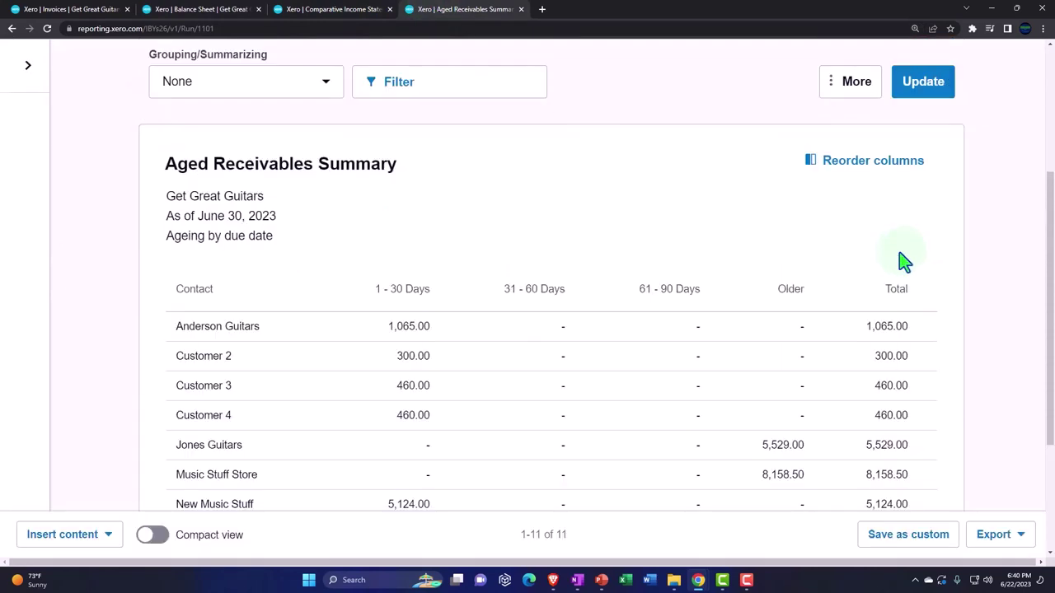
scroll(901, 260, down, 1)
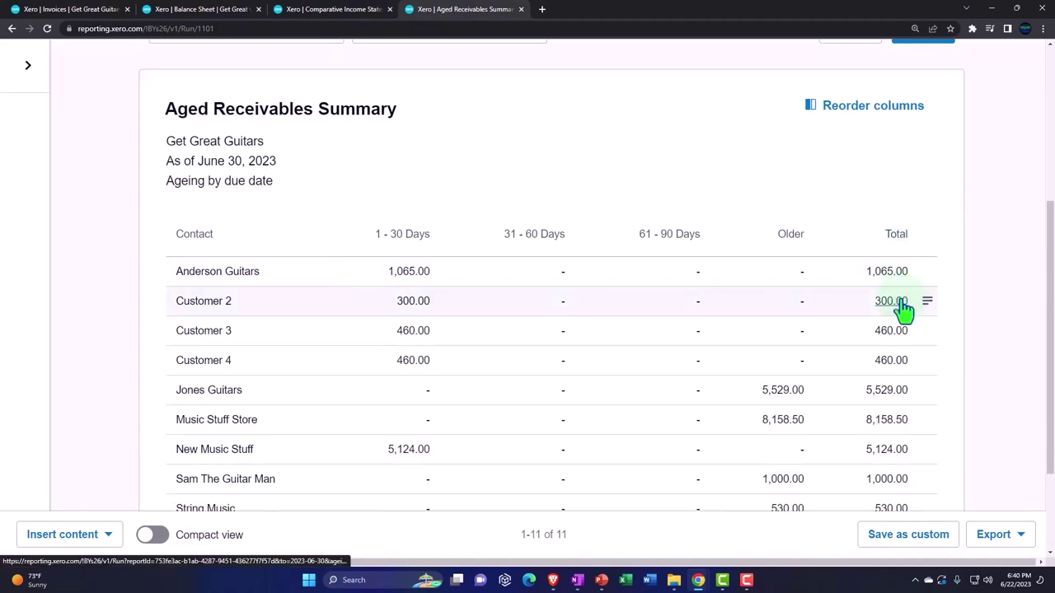
Compare the aged receivables total with the balance sheet's Accounts Receivable and the invoices awaiting payment, and view the paid invoices.
scroll(904, 309, down, 2)
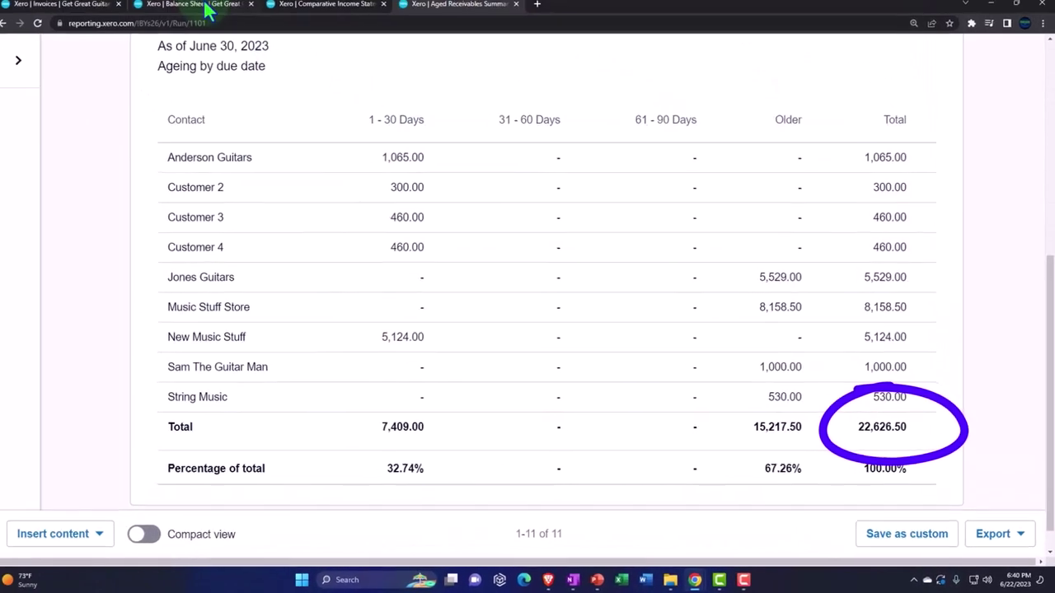
click(207, 10)
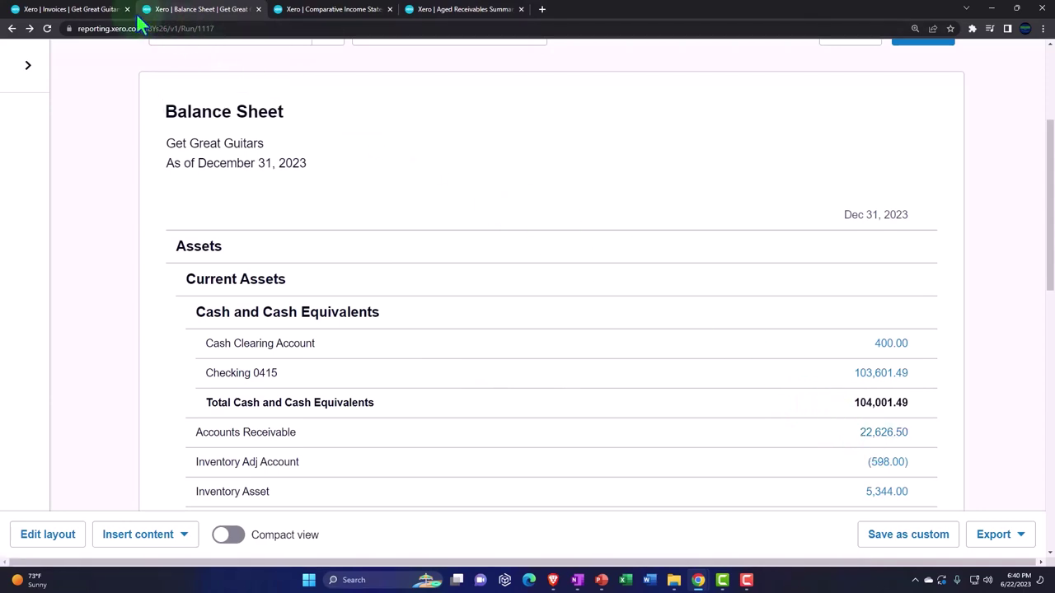
click(93, 12)
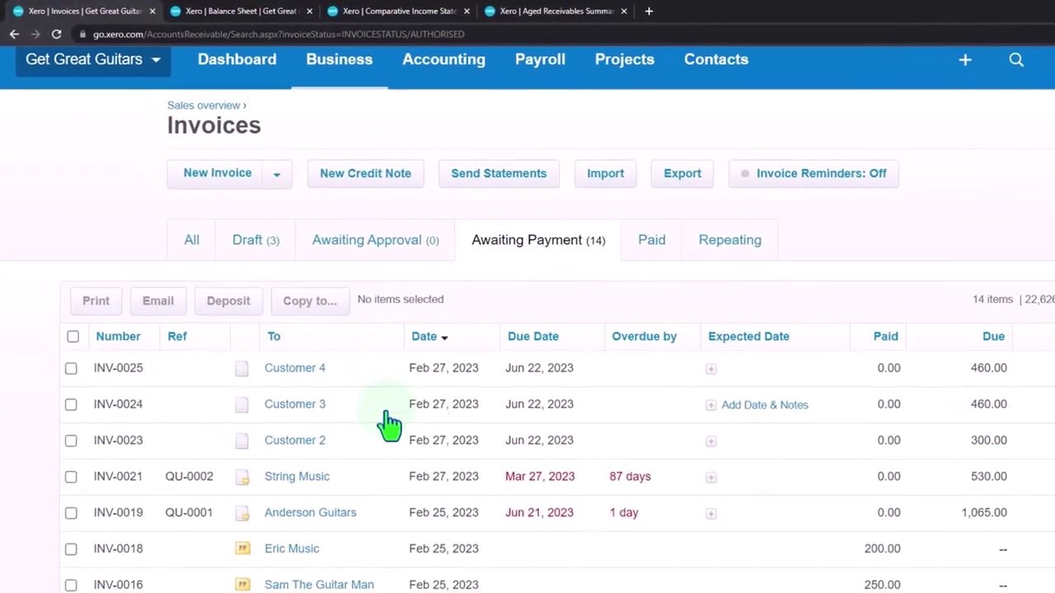
click(532, 240)
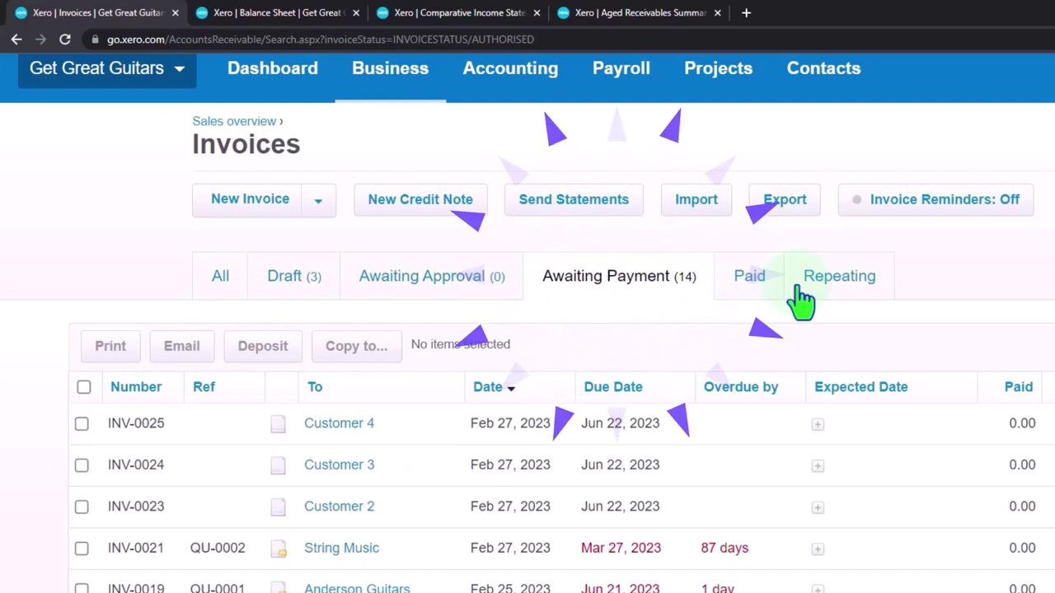
click(751, 277)
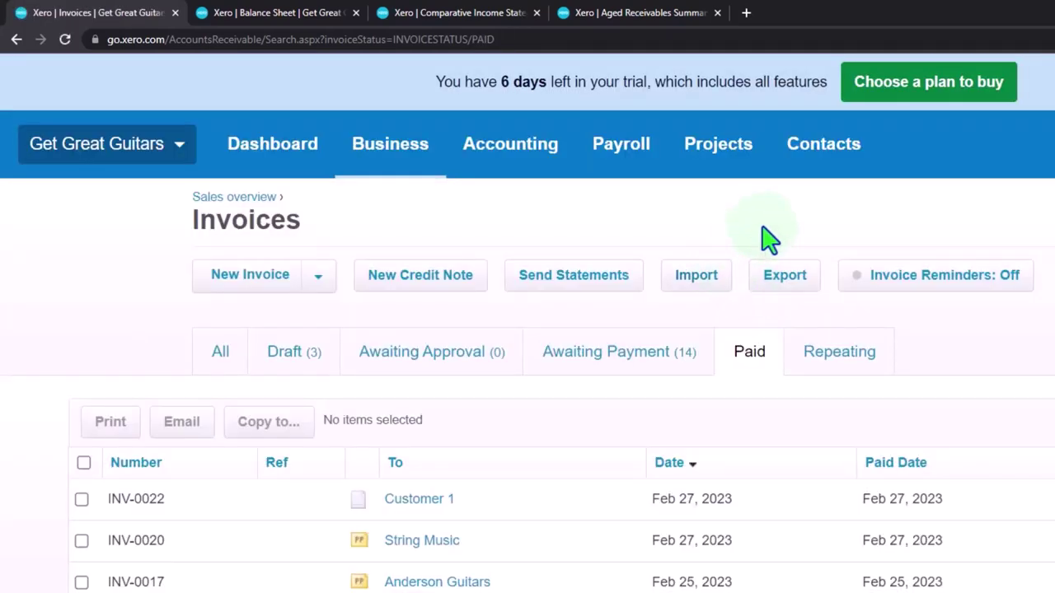
Open Customer 1's record from the list of all contacts and review the customer's balance and invoice activity.
click(824, 169)
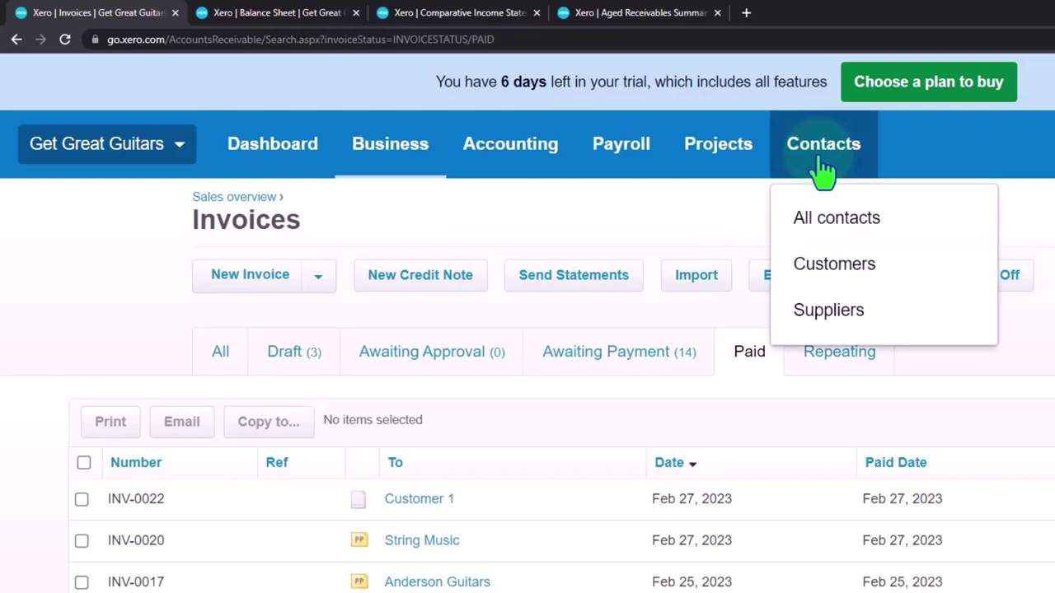
click(827, 229)
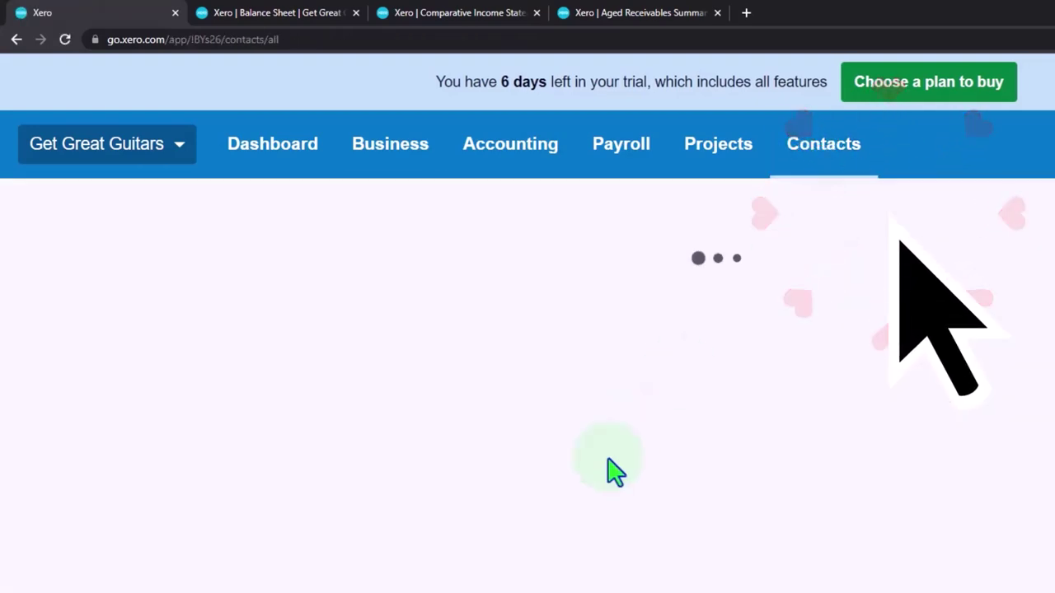
scroll(544, 438, down, 5)
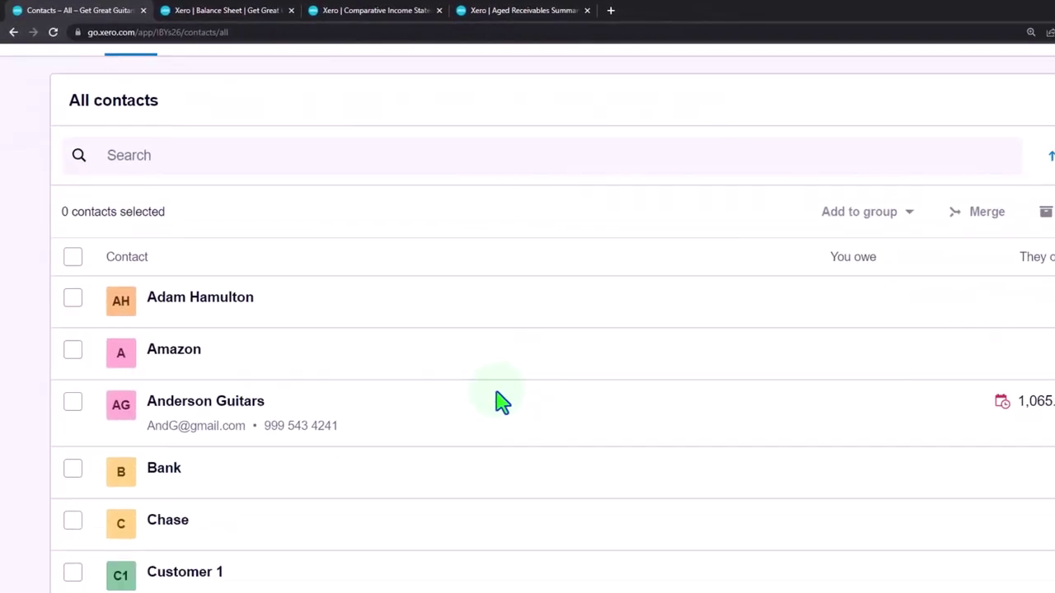
click(186, 461)
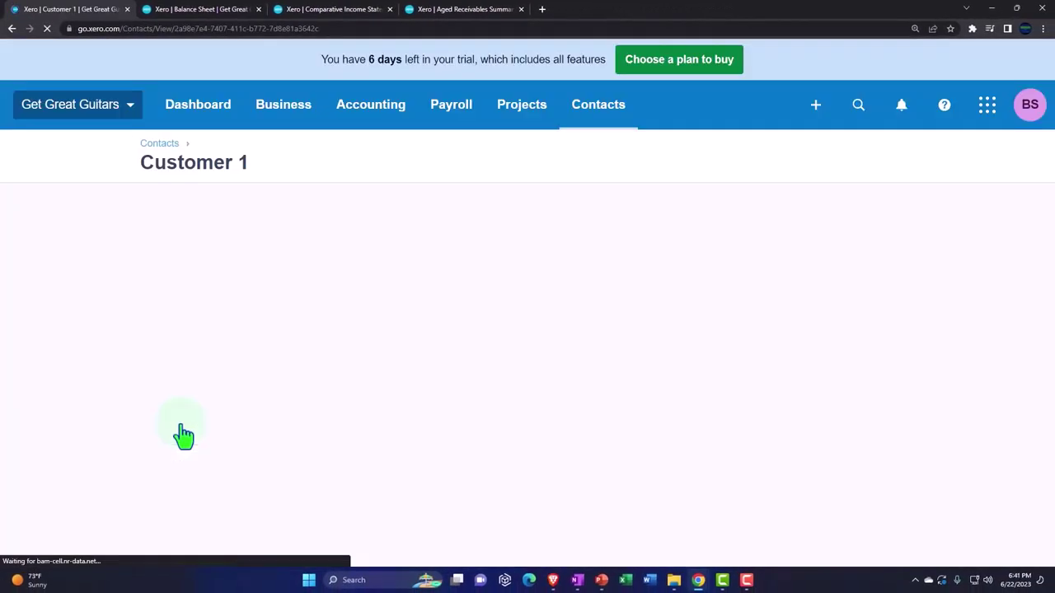
scroll(202, 432, down, 3)
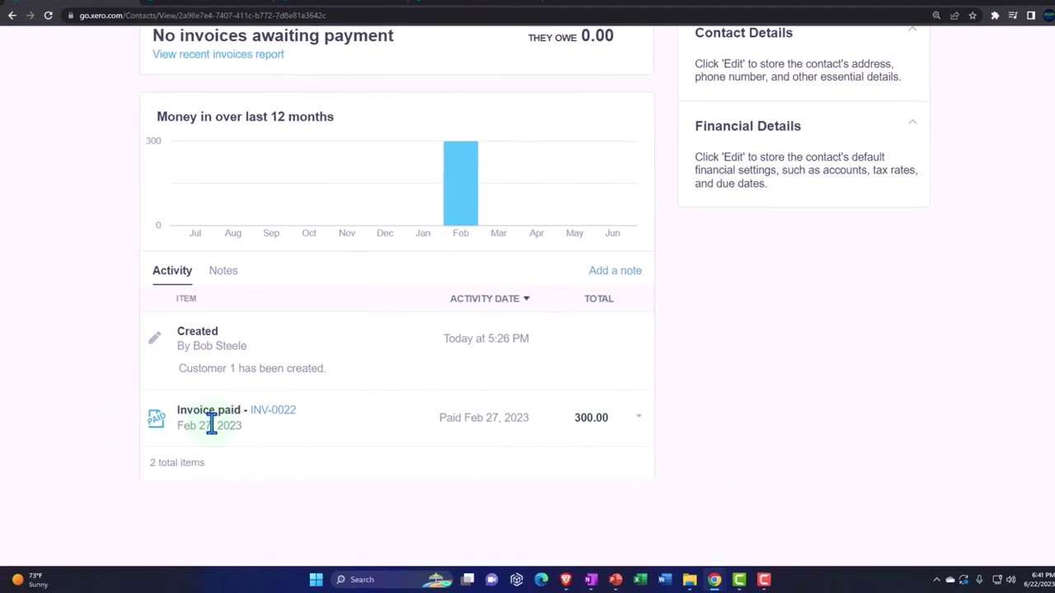
scroll(208, 426, up, 3)
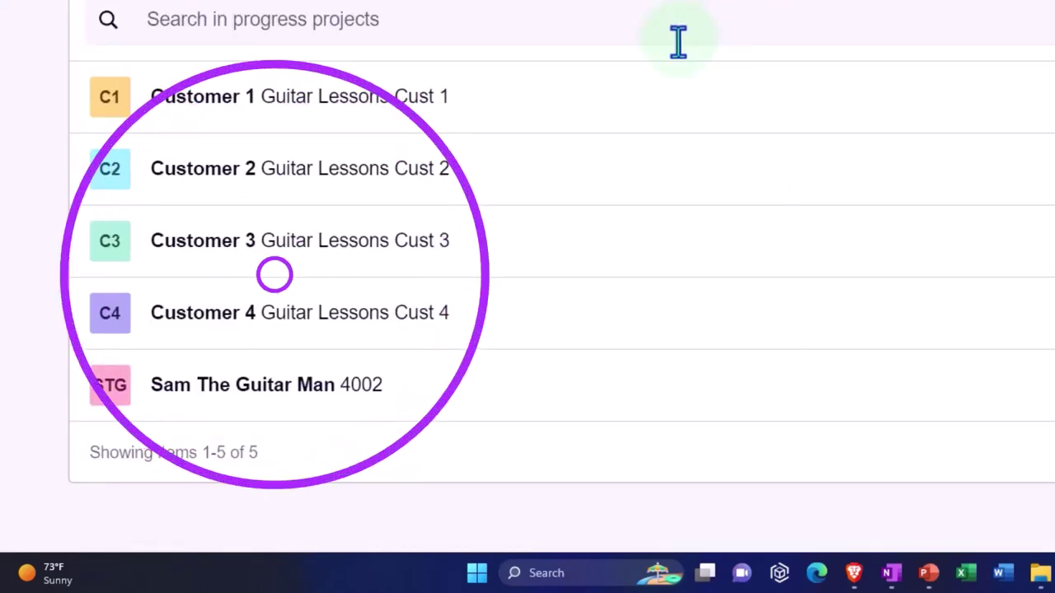
Open Customer 1's Guitar Lessons Cust 1 project and check the status of its invoice among the quotes and invoices.
click(381, 111)
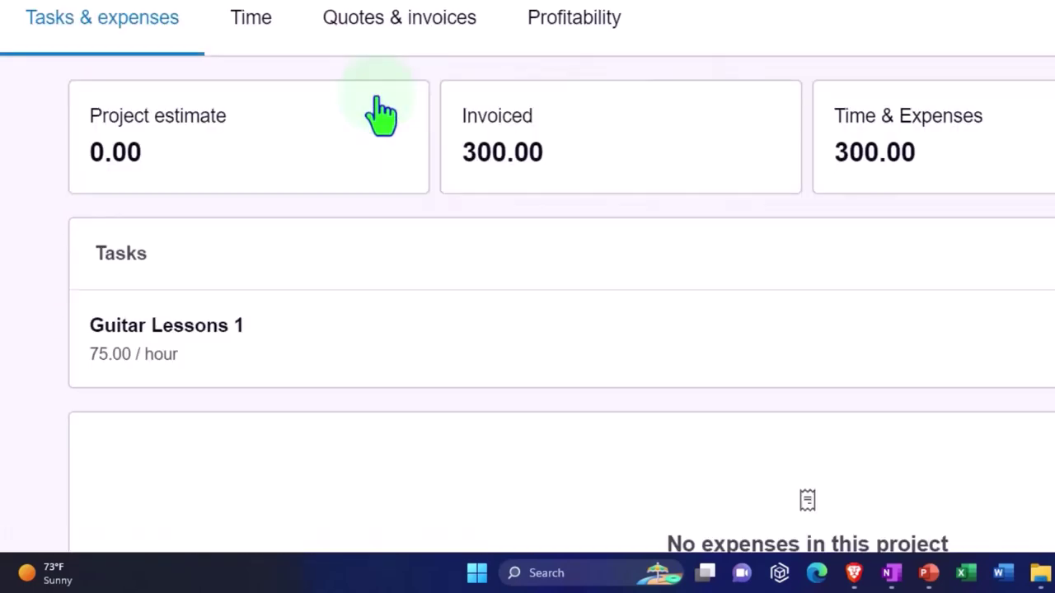
scroll(381, 111, down, 1)
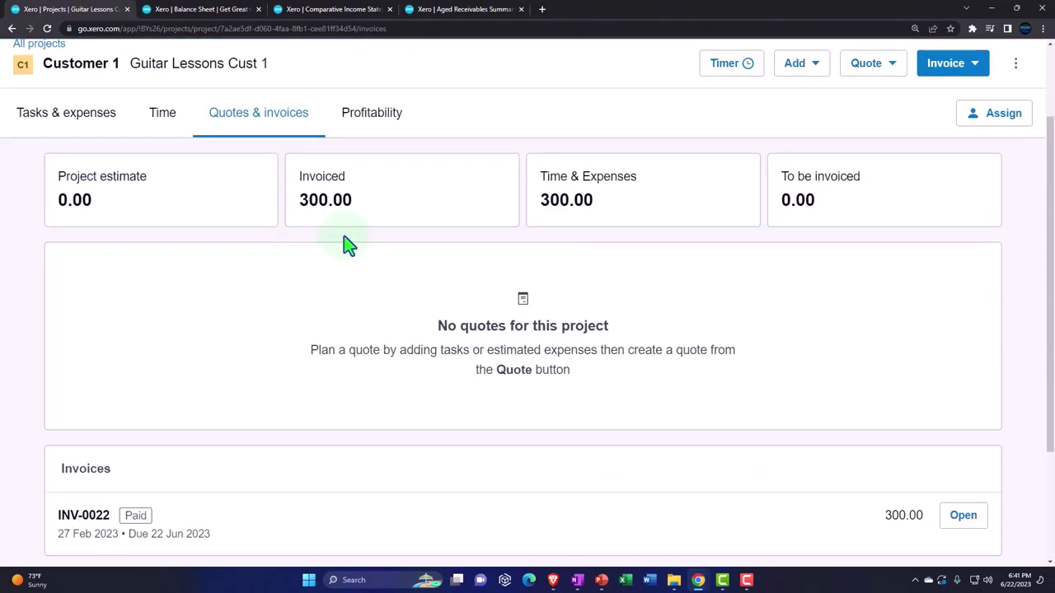
scroll(263, 272, down, 2)
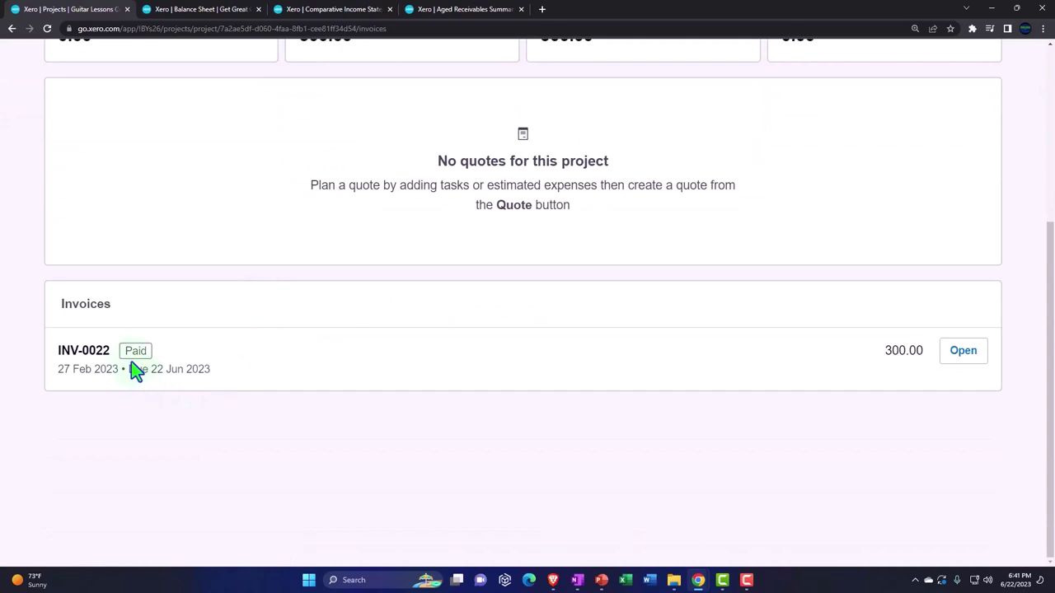
scroll(134, 370, up, 5)
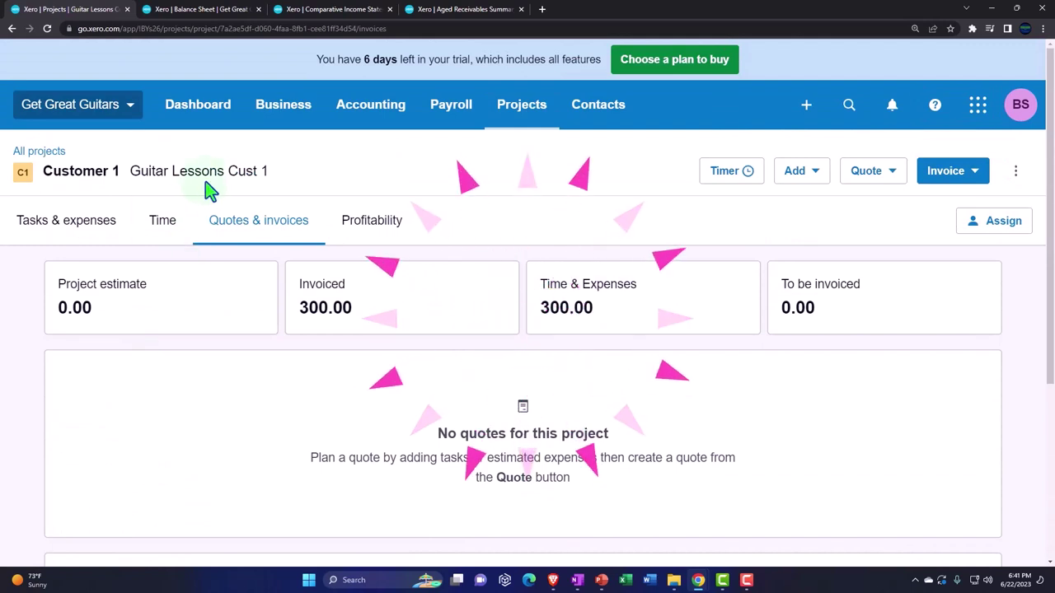
Examine the Cash Clearing Account and checking account balances on the balance sheet.
click(216, 11)
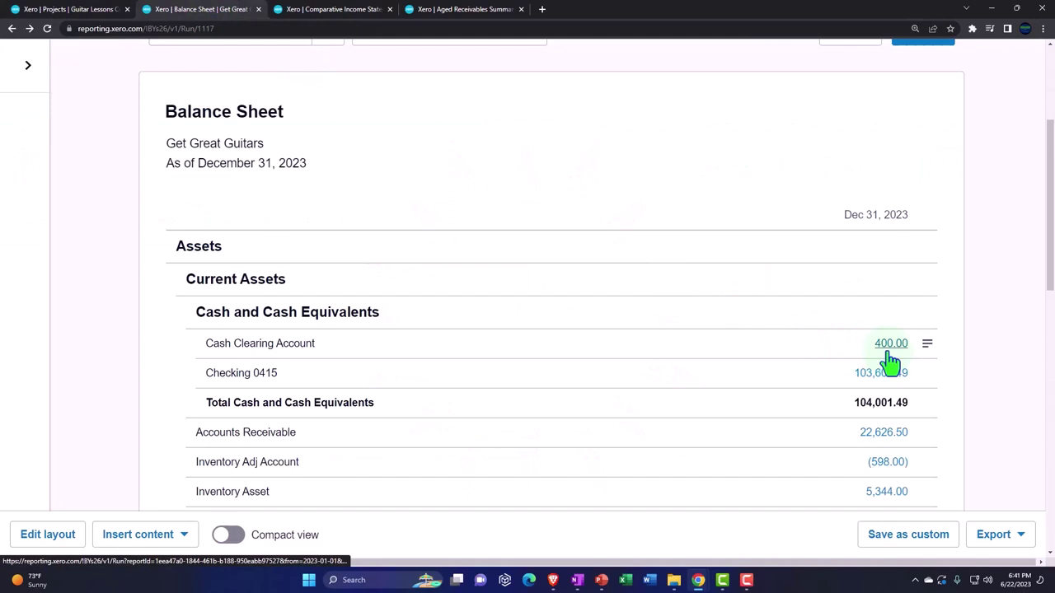
key(ctrl+plus)
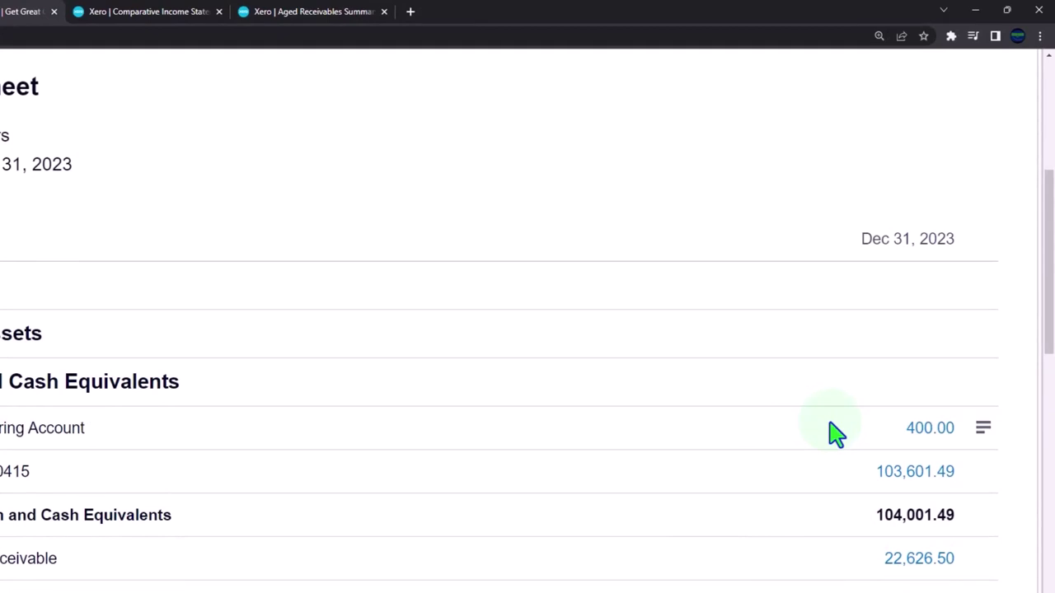
click(886, 485)
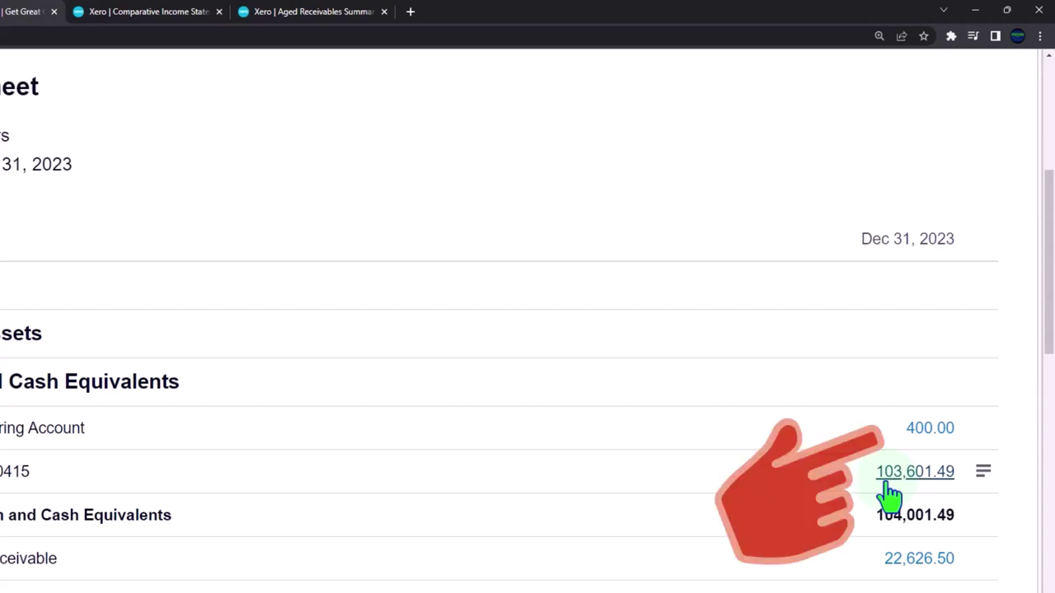
click(890, 492)
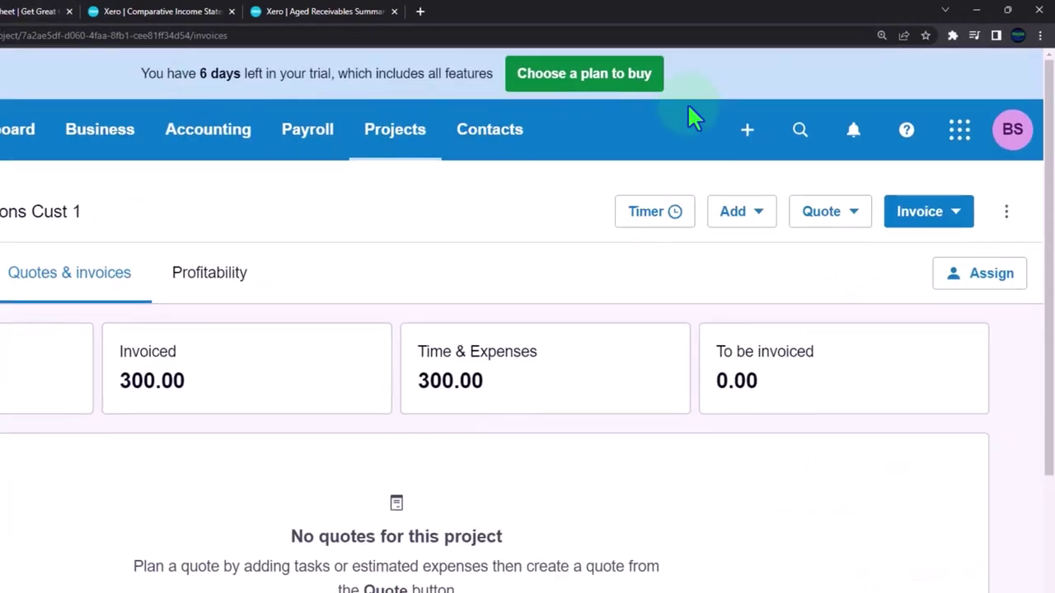
Start a money transfer and choose the Cash Clearing Account as both the source and the destination account.
click(743, 131)
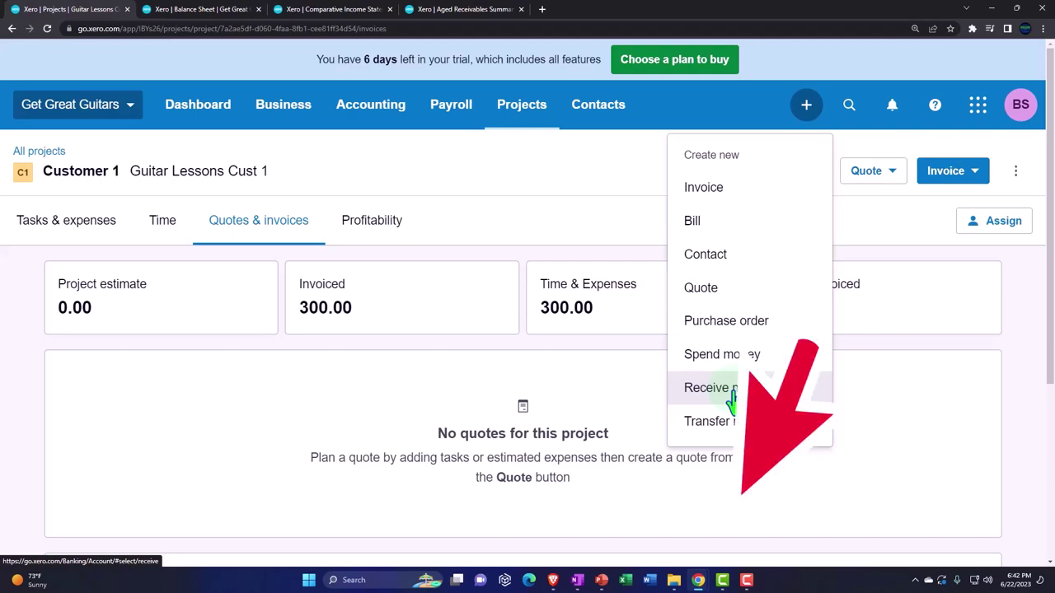
click(719, 421)
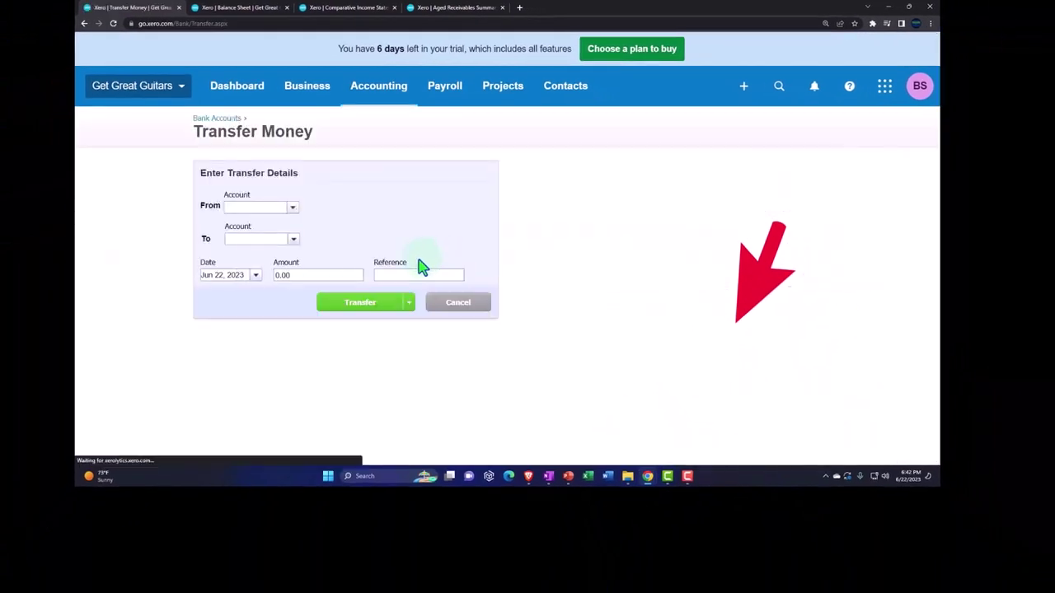
click(293, 210)
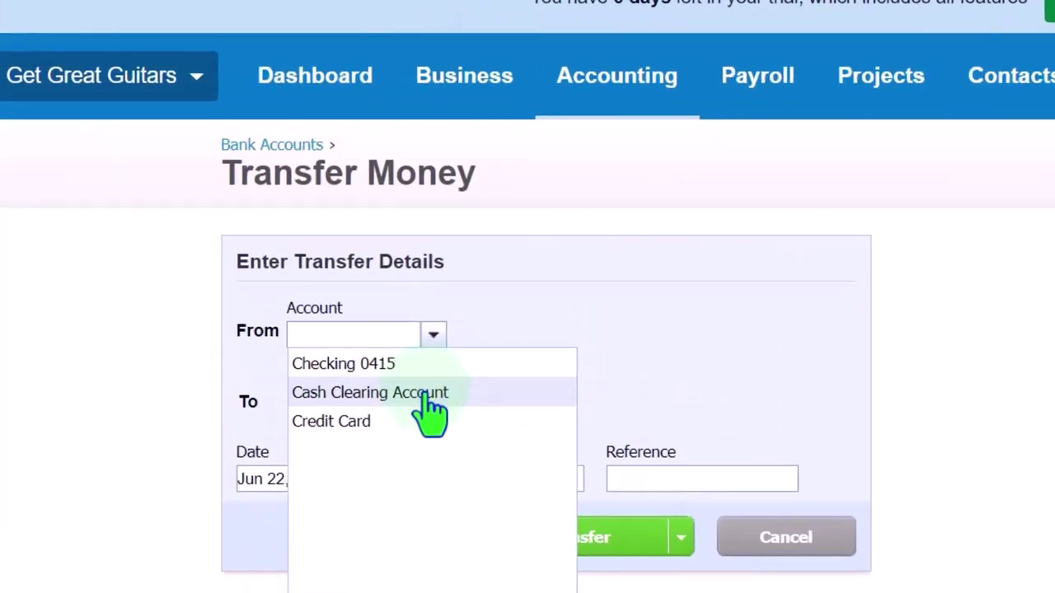
click(425, 395)
click(433, 402)
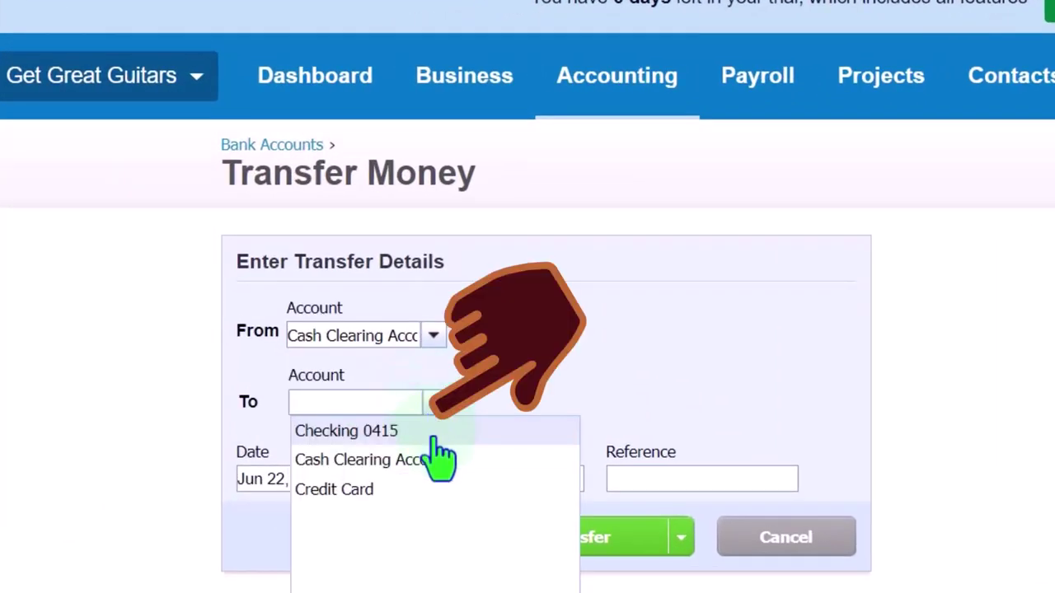
click(440, 470)
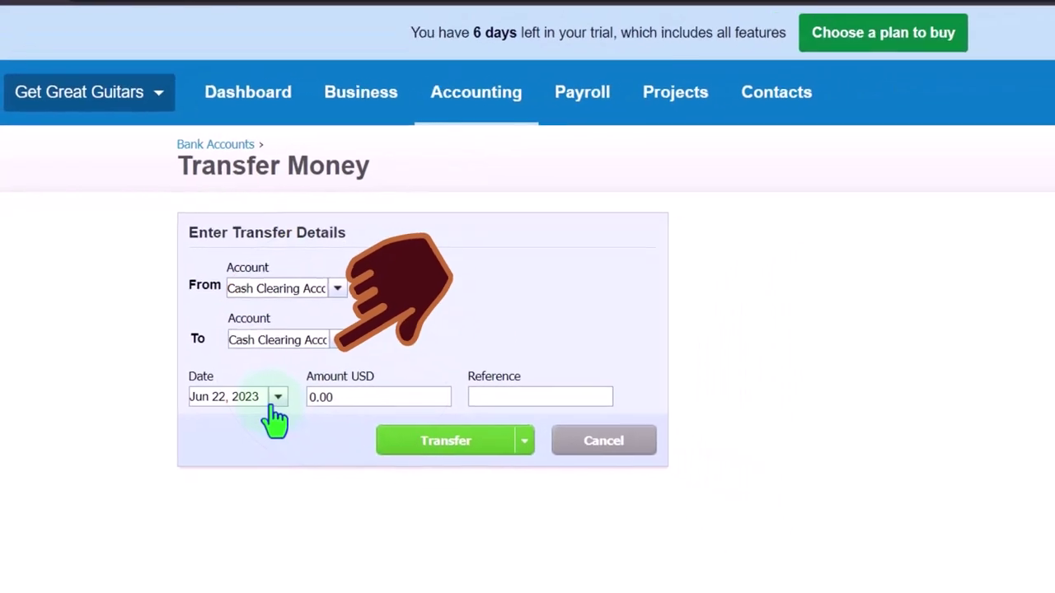
Set the transfer's date to Feb 27, 2023, amount to 400 and reference to Dep, checking the Cash Clearing Account on the balance sheet.
click(353, 479)
click(189, 381)
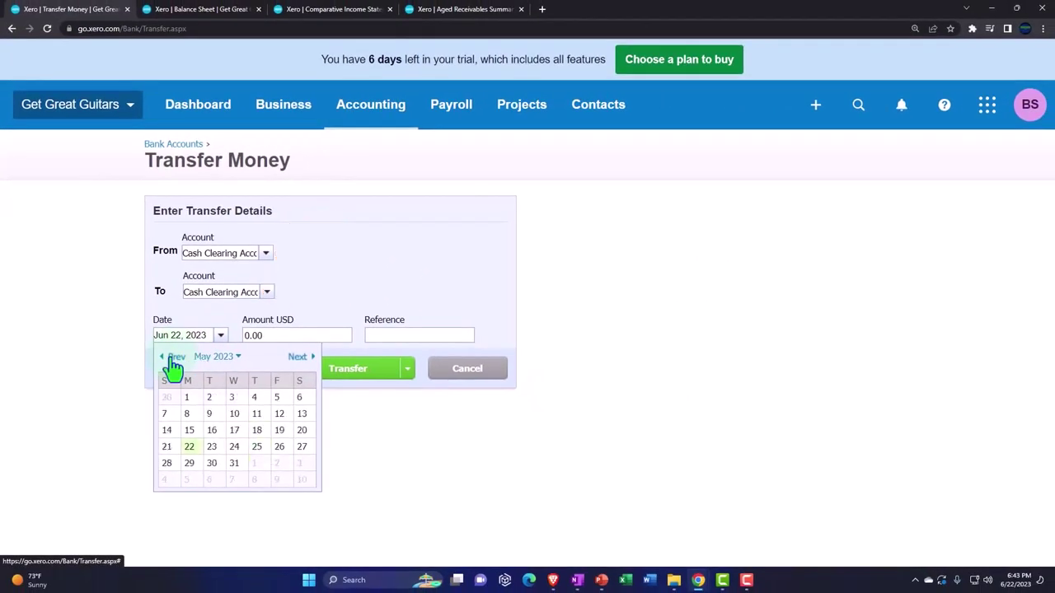
click(174, 361)
click(174, 361)
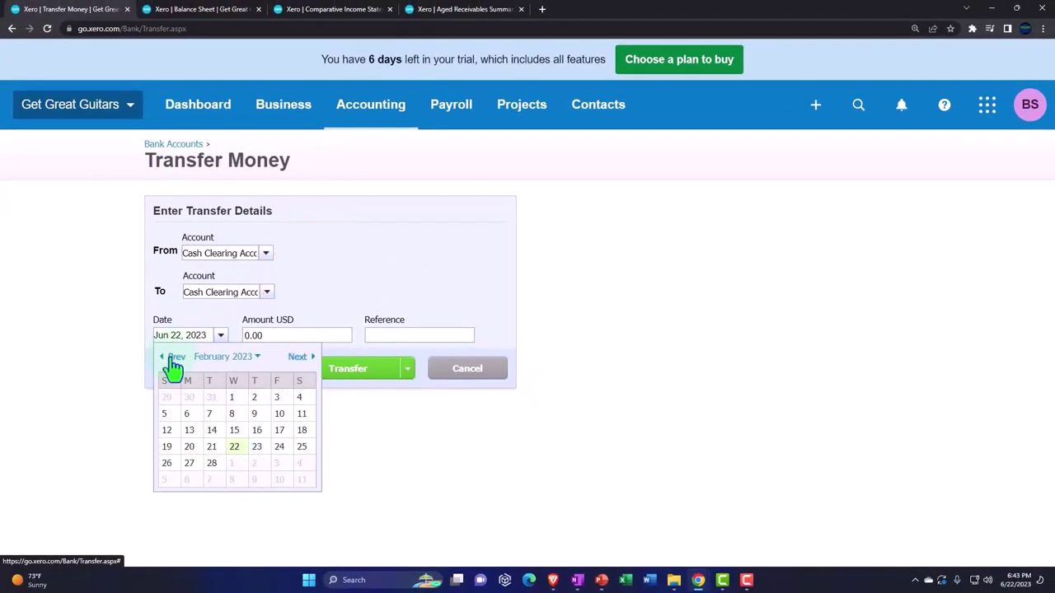
click(190, 464)
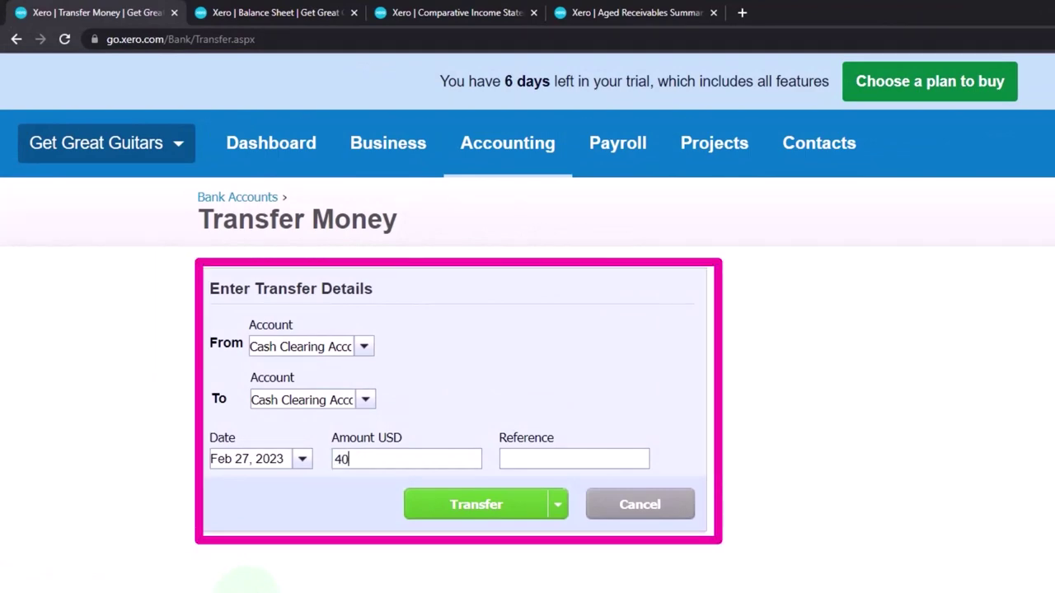
text(Dep)
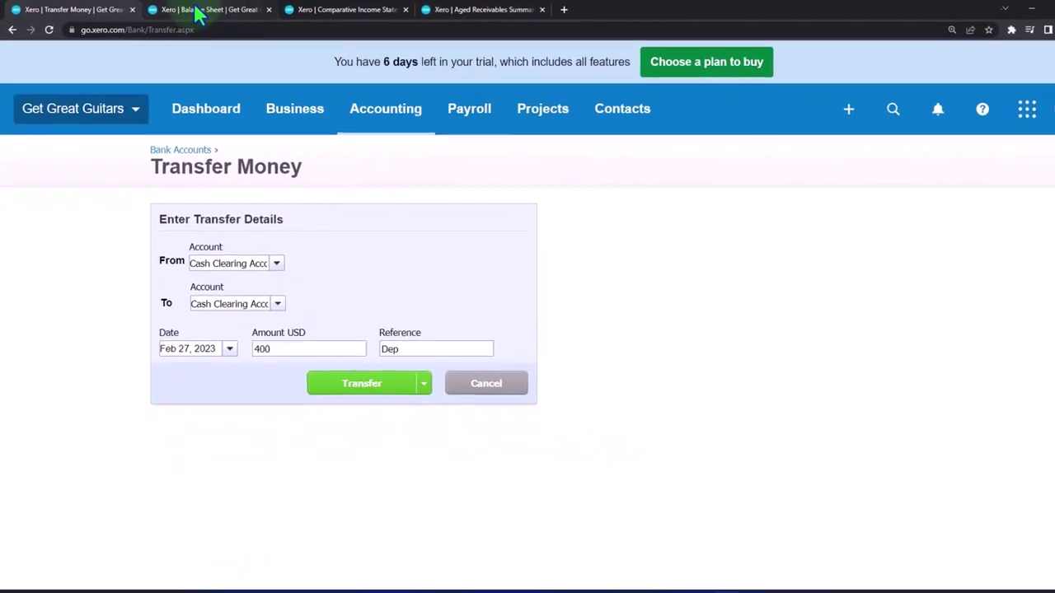
click(196, 11)
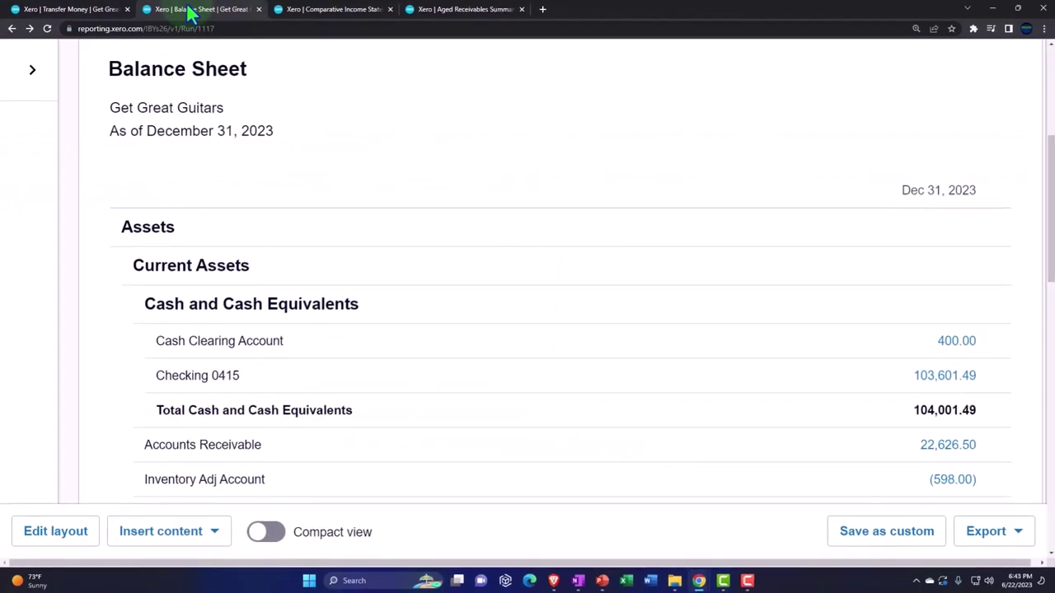
click(73, 10)
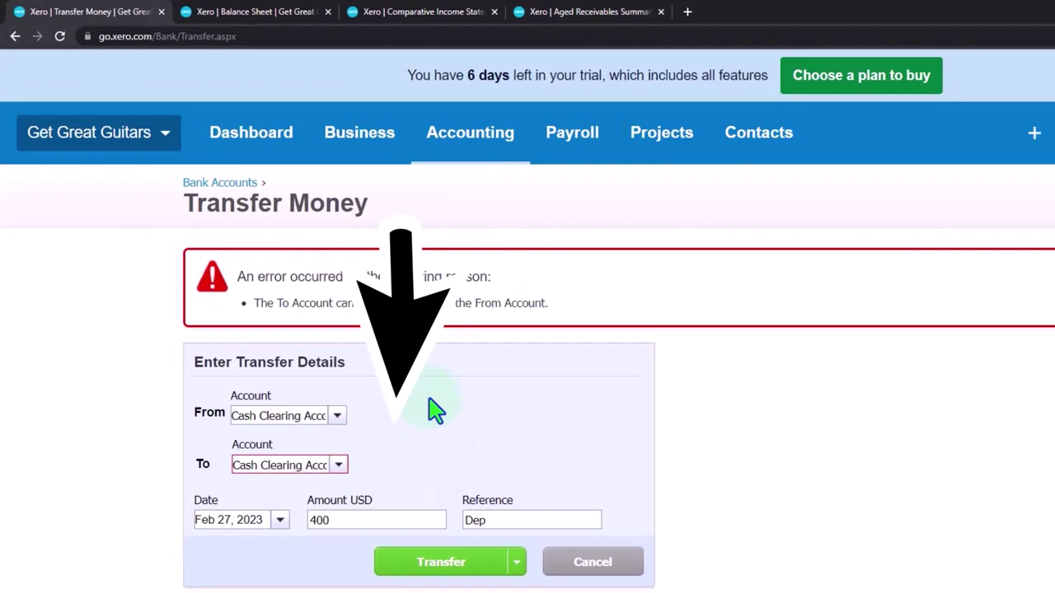
Set the transfer's destination to the checking account and submit the transfer.
click(338, 466)
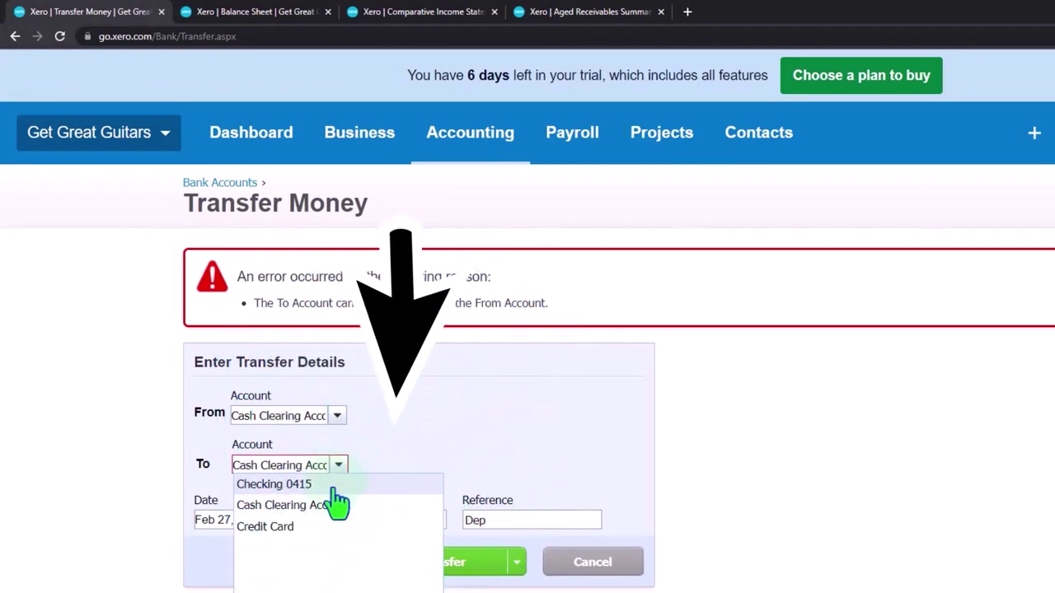
click(336, 485)
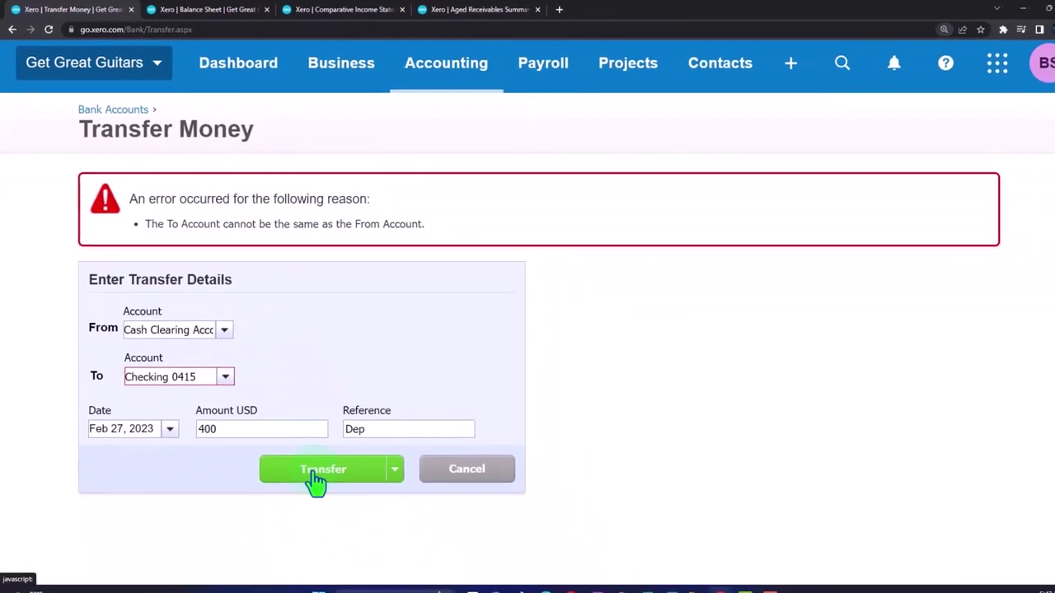
click(317, 478)
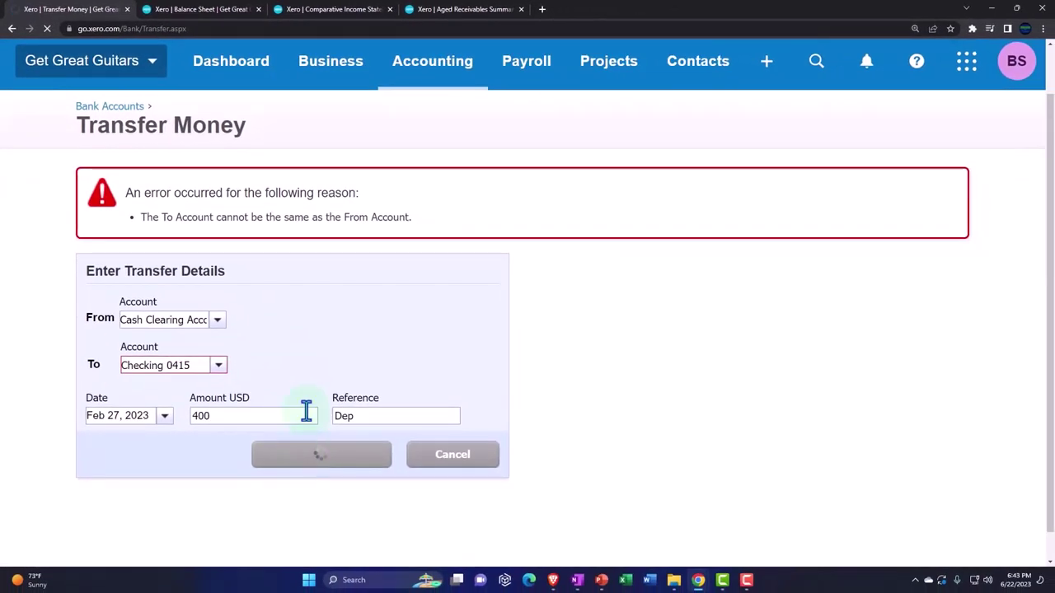
Refresh the balance sheet as of December 31, 2023 and check its cash accounts after the transfer.
key(ctrl+minus)
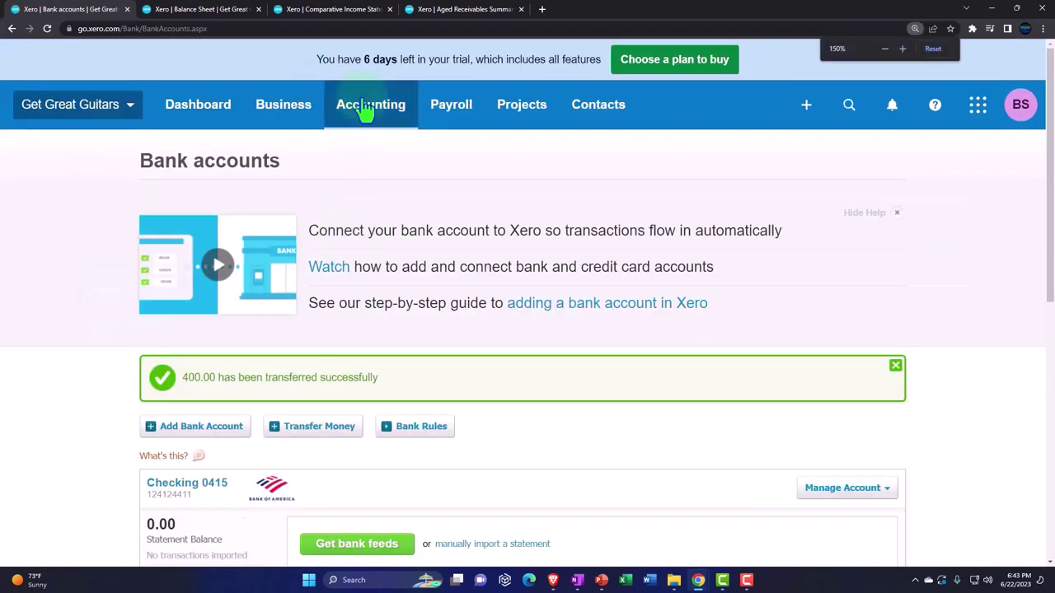
click(338, 9)
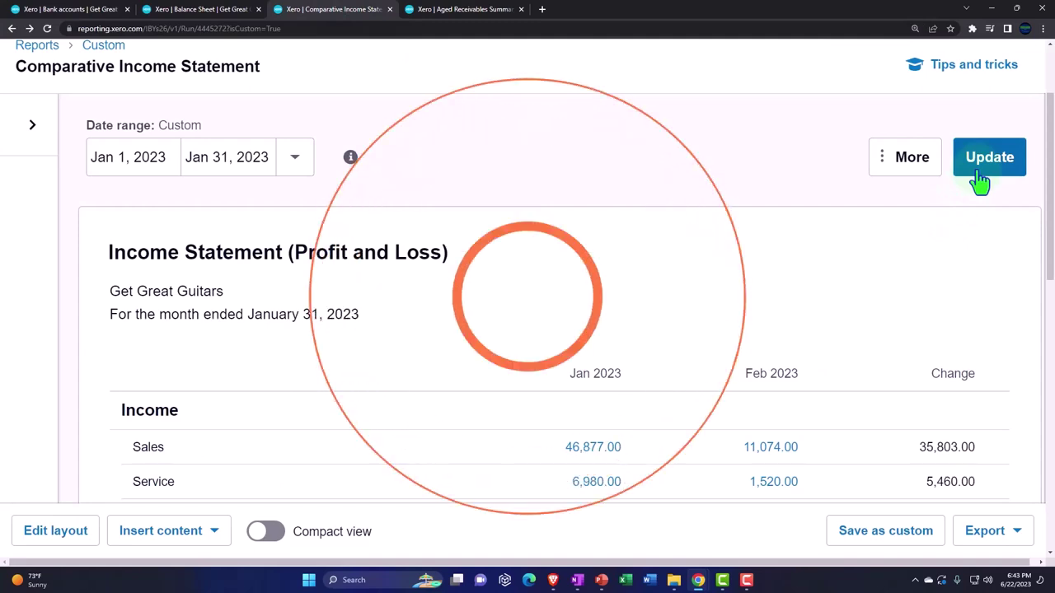
scroll(737, 297, up, 2)
click(194, 9)
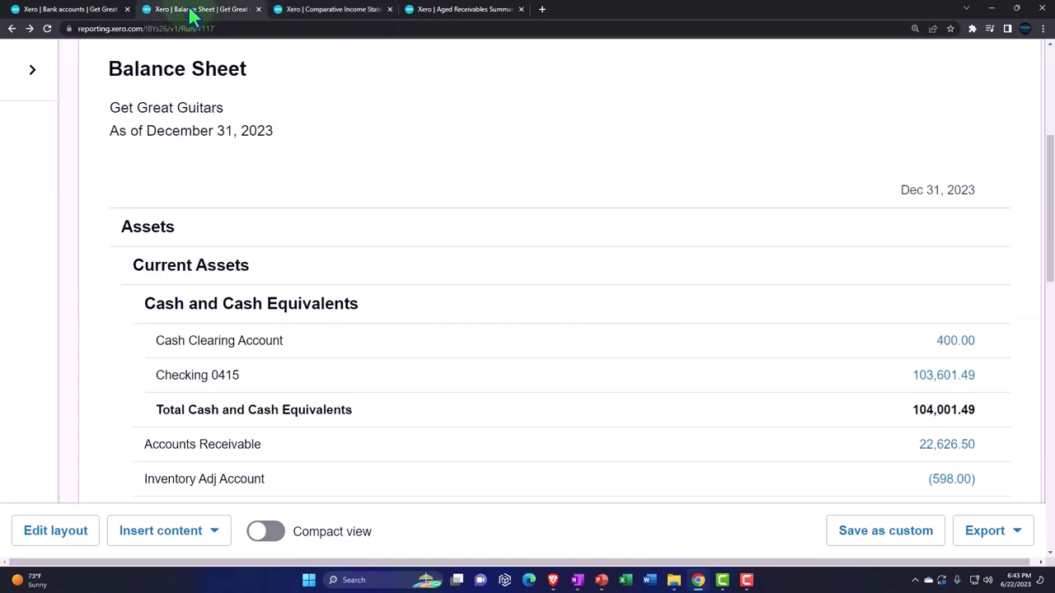
scroll(528, 284, up, 3)
click(991, 151)
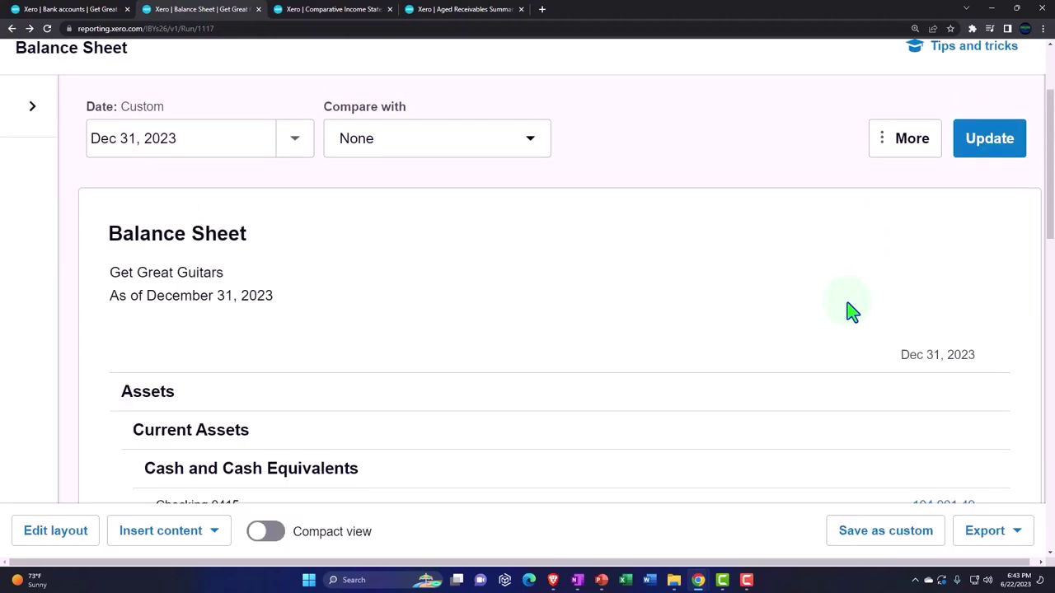
key(ctrl+plus)
key(ctrl+plus)
key(ctrl+plus)
scroll(852, 311, down, 2)
scroll(851, 310, down, 1)
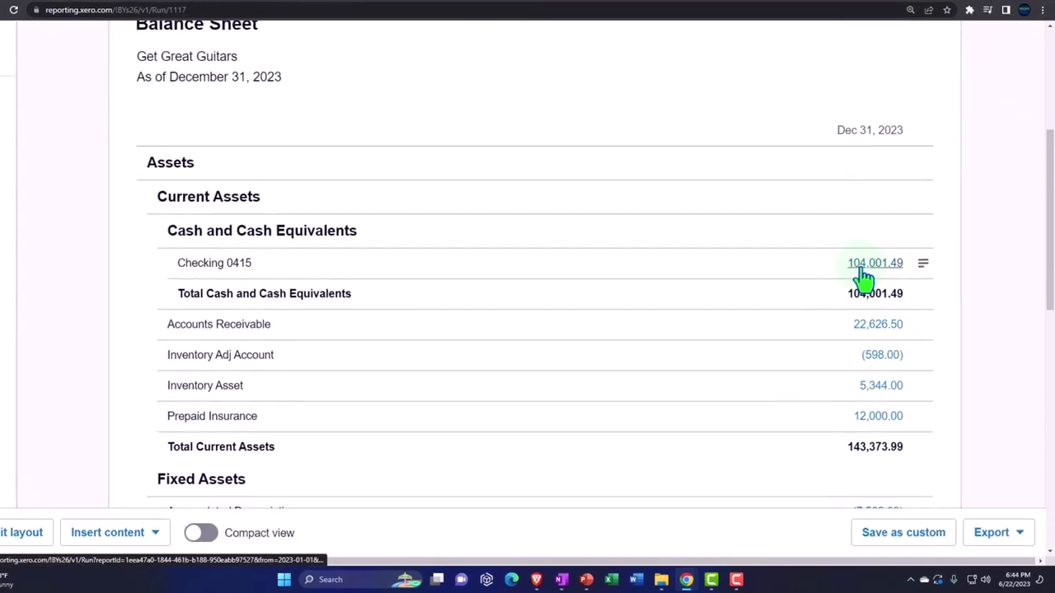
Open the Checking 0415 transactions from the balance sheet, review the transfer with reference Dep, and return to the balance sheet.
click(861, 272)
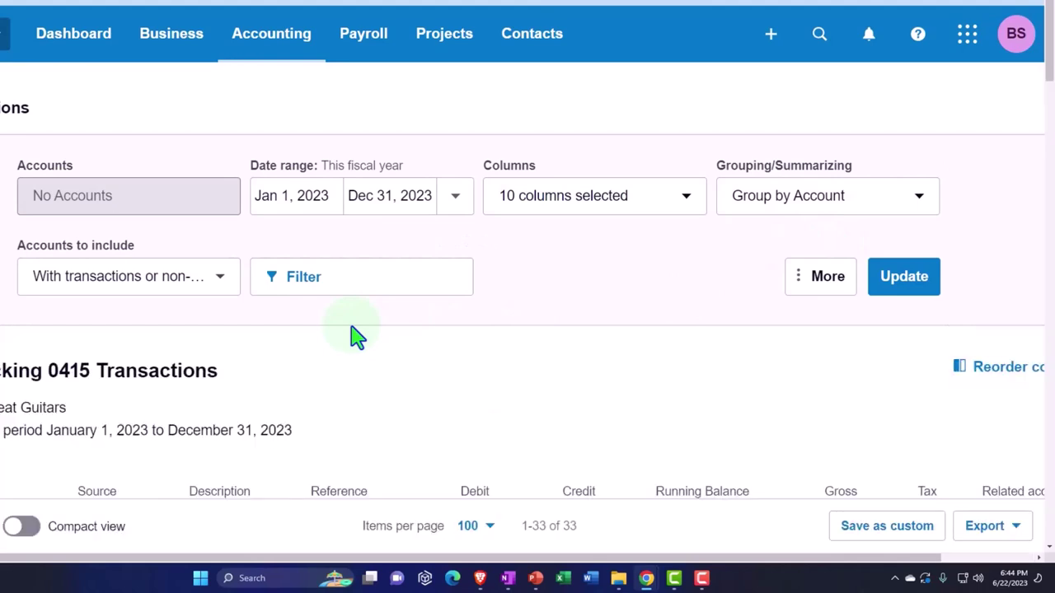
scroll(319, 323, down, 5)
scroll(318, 323, down, 12)
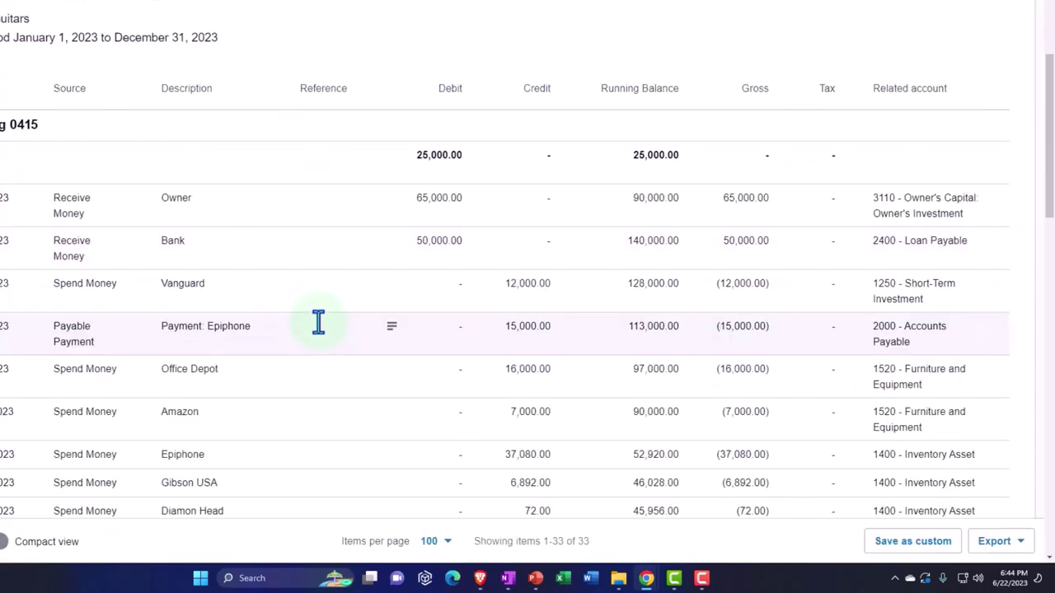
scroll(322, 333, down, 7)
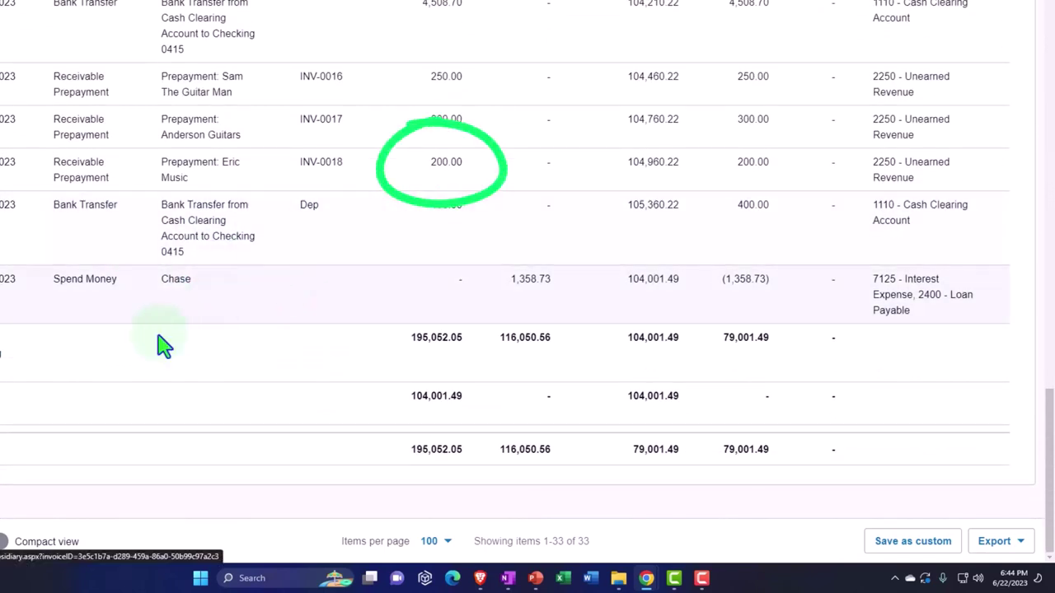
scroll(156, 347, up, 15)
scroll(152, 355, up, 1)
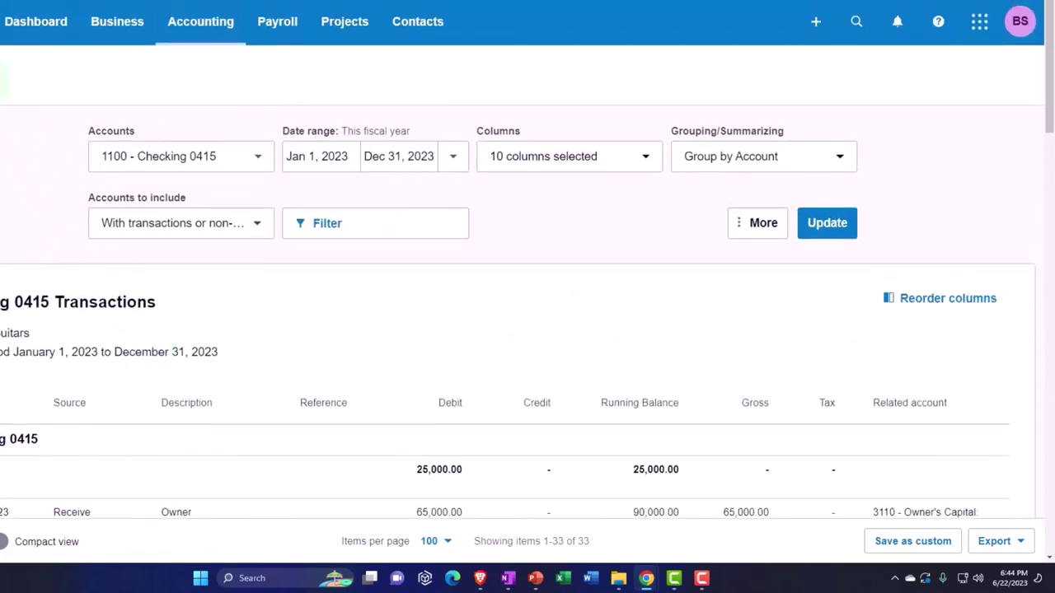
click(160, 273)
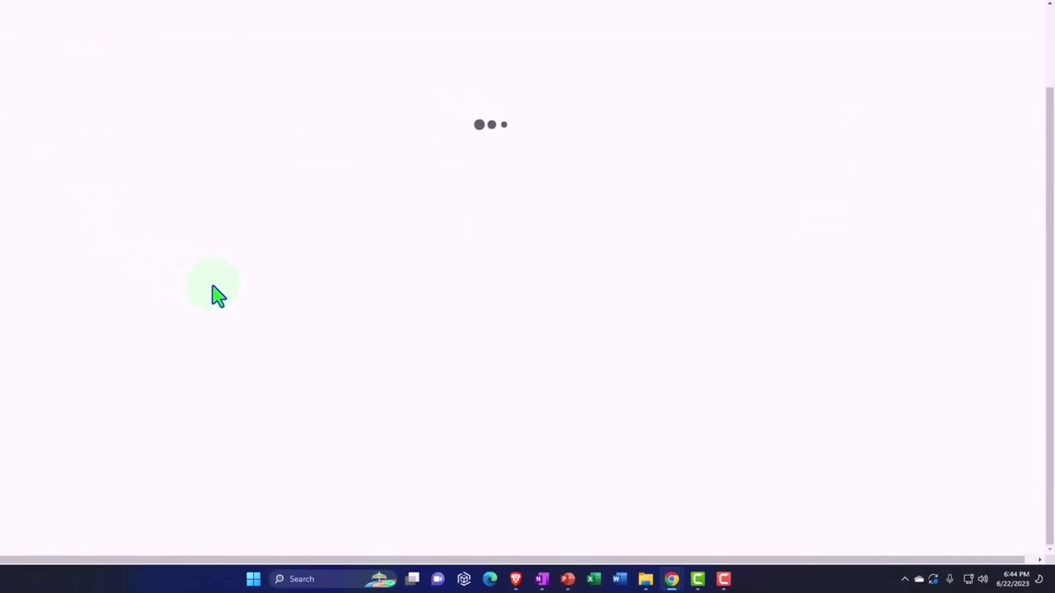
scroll(268, 309, down, 1)
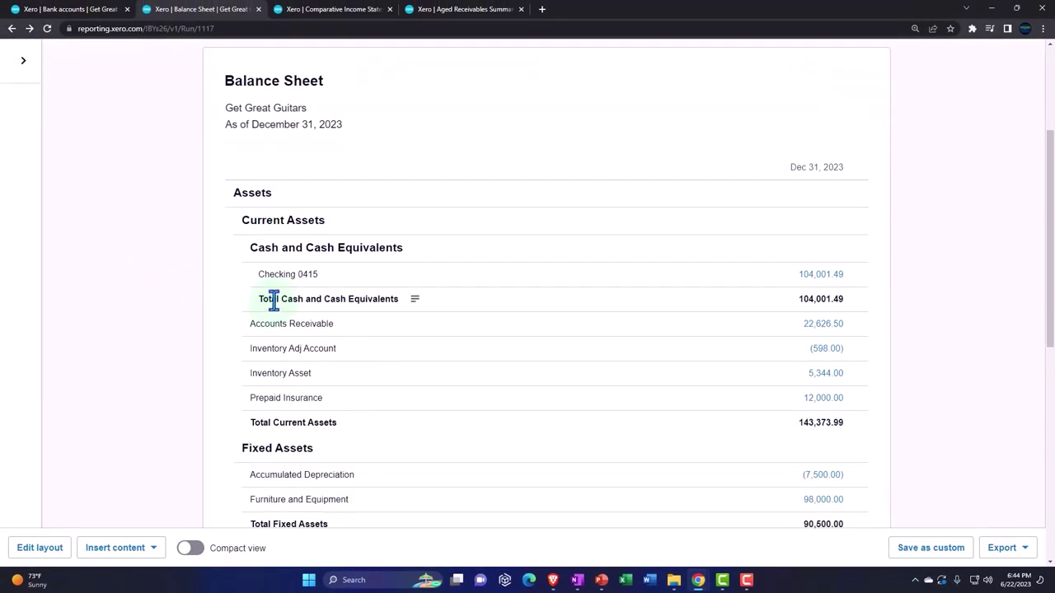
Replace the Aged Receivables Summary with the Trial Balance report, searching the reports for "tri".
click(450, 11)
scroll(466, 285, up, 3)
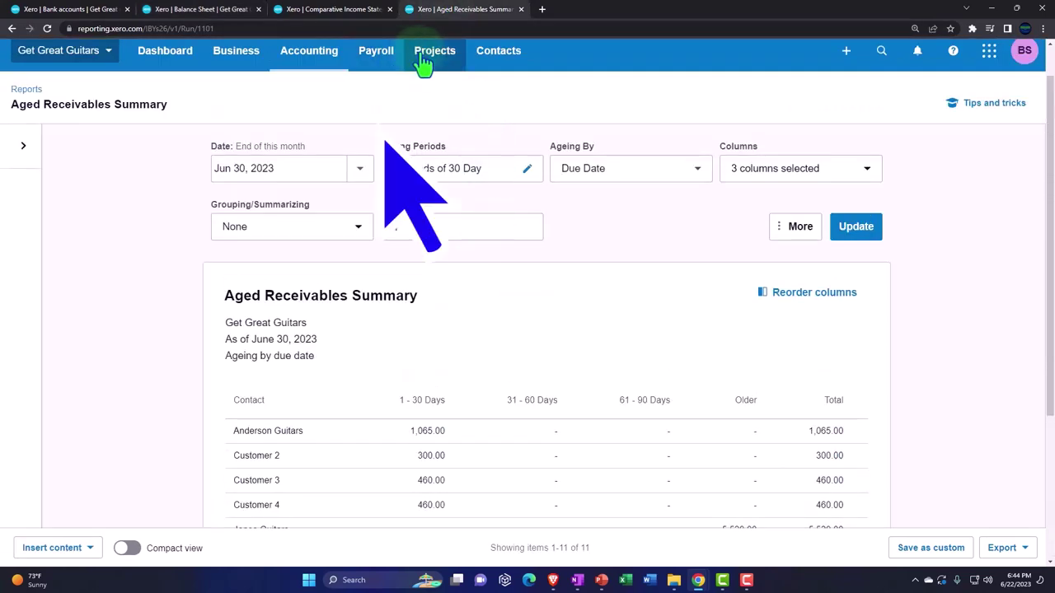
click(330, 53)
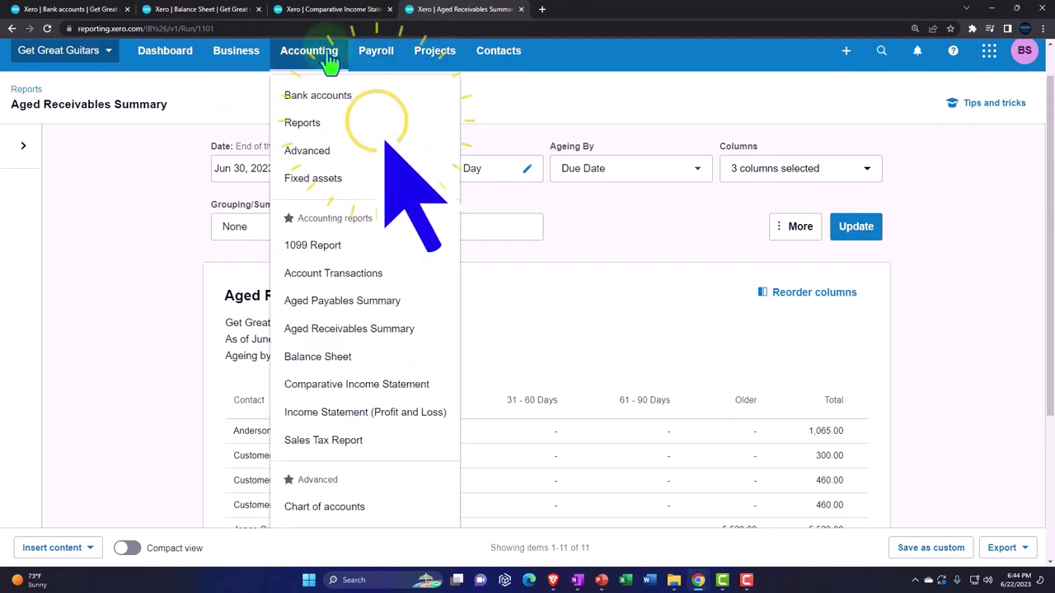
click(301, 125)
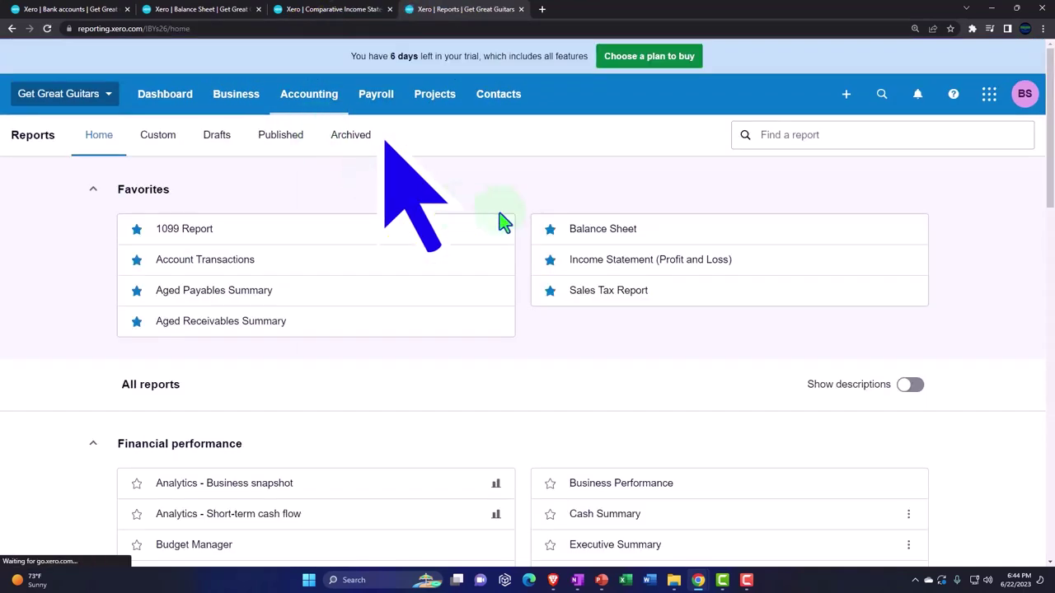
click(793, 136)
text(tri)
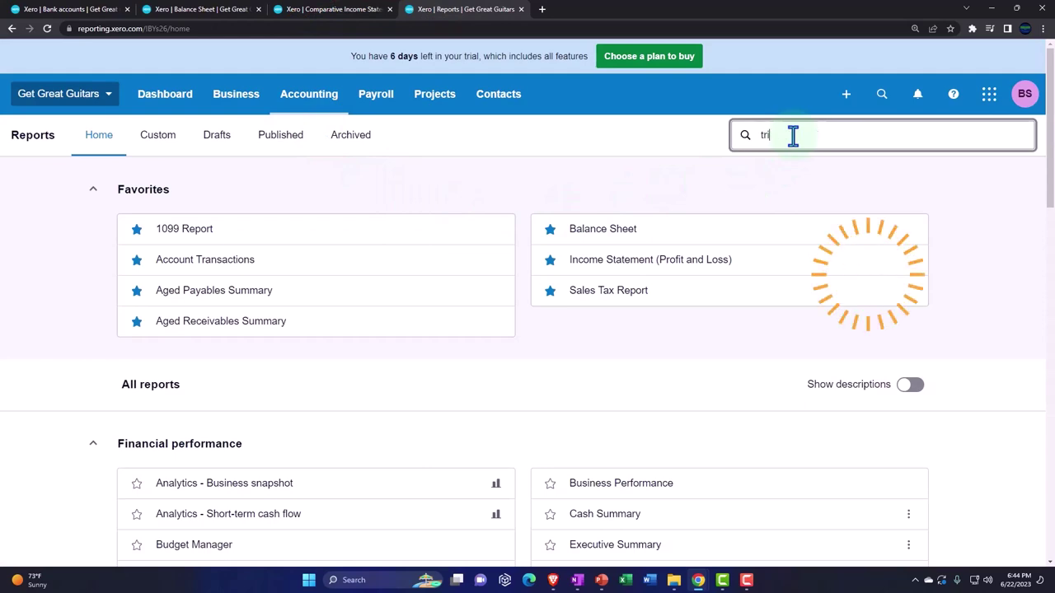
click(767, 217)
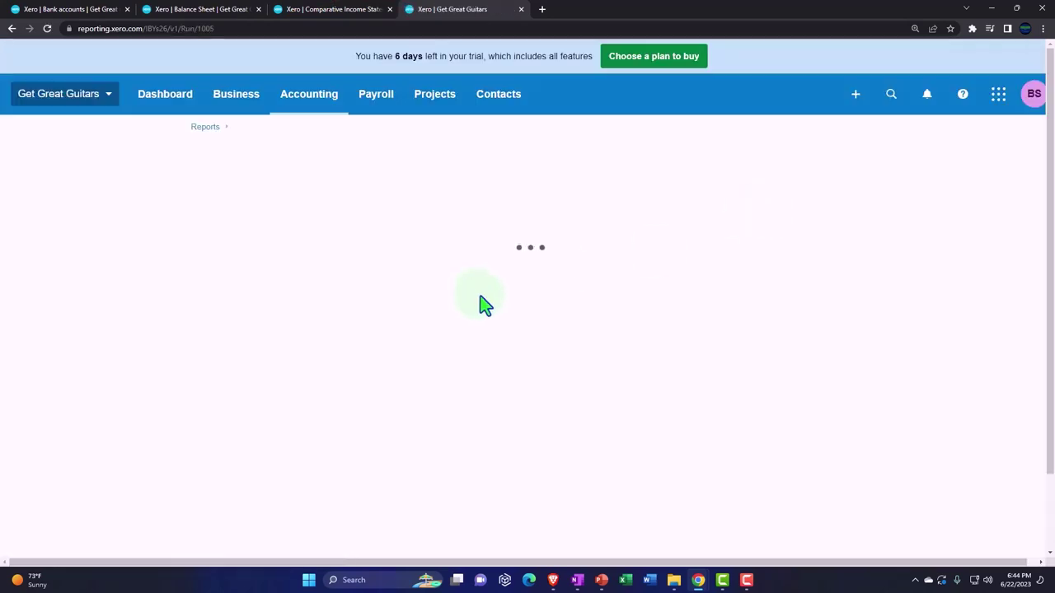
Set the Trial Balance to a custom date of Dec 31, 2023 and update the report.
click(338, 216)
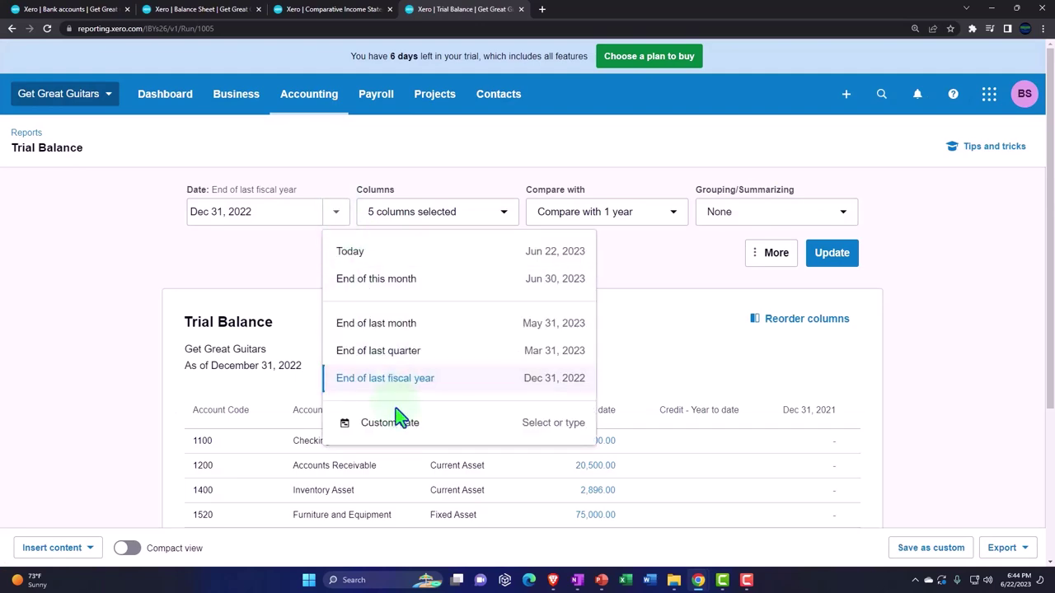
click(401, 420)
click(336, 254)
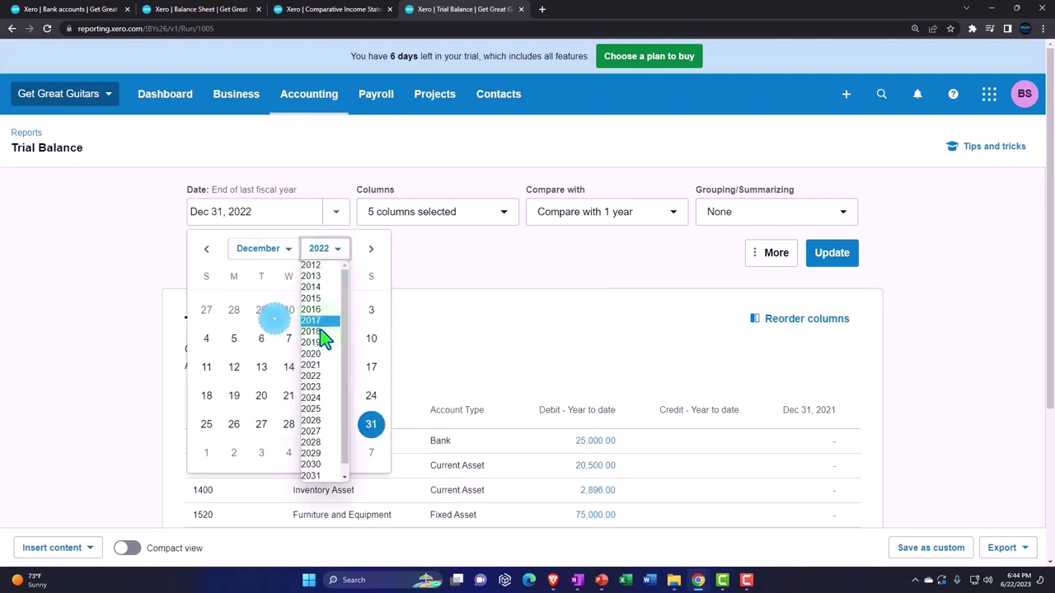
click(317, 388)
click(208, 454)
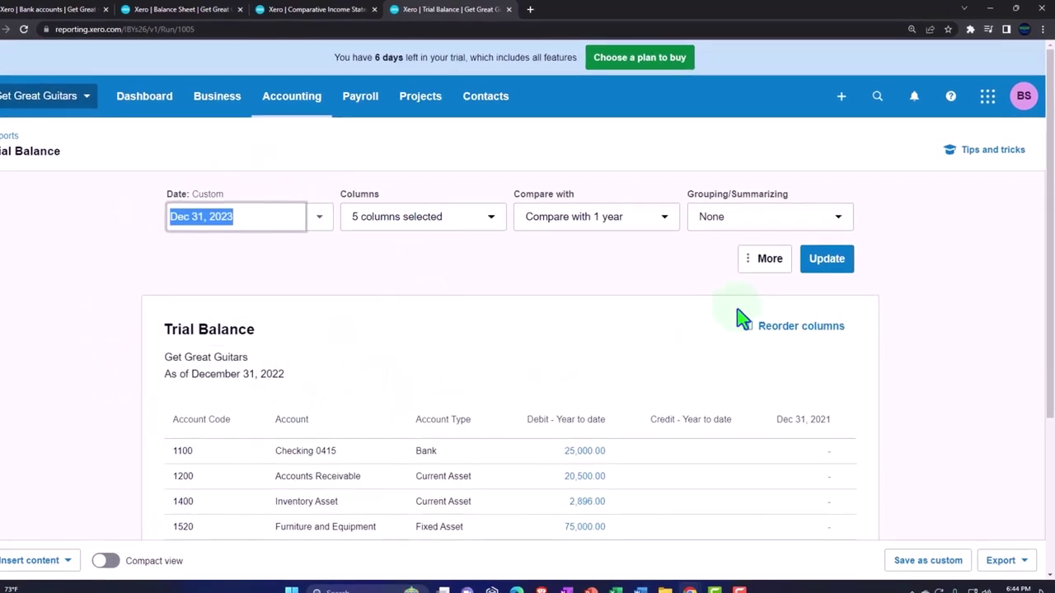
click(831, 253)
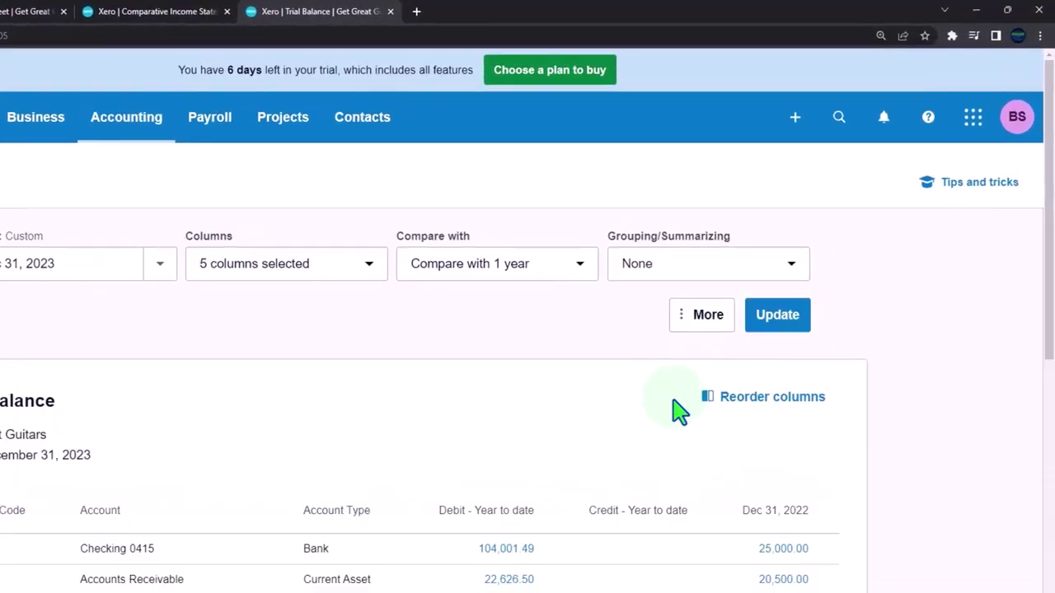
Examine the debit and credit balances on the Trial Balance, from the asset accounts through liabilities, equity, income and expenses.
key(ctrl+plus)
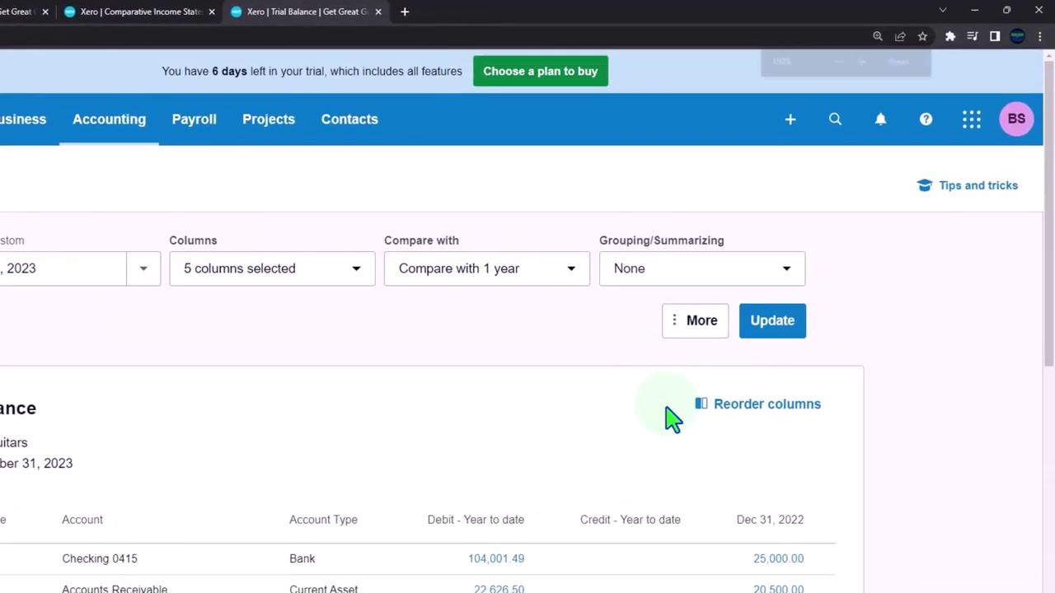
scroll(672, 412, down, 2)
scroll(667, 412, down, 5)
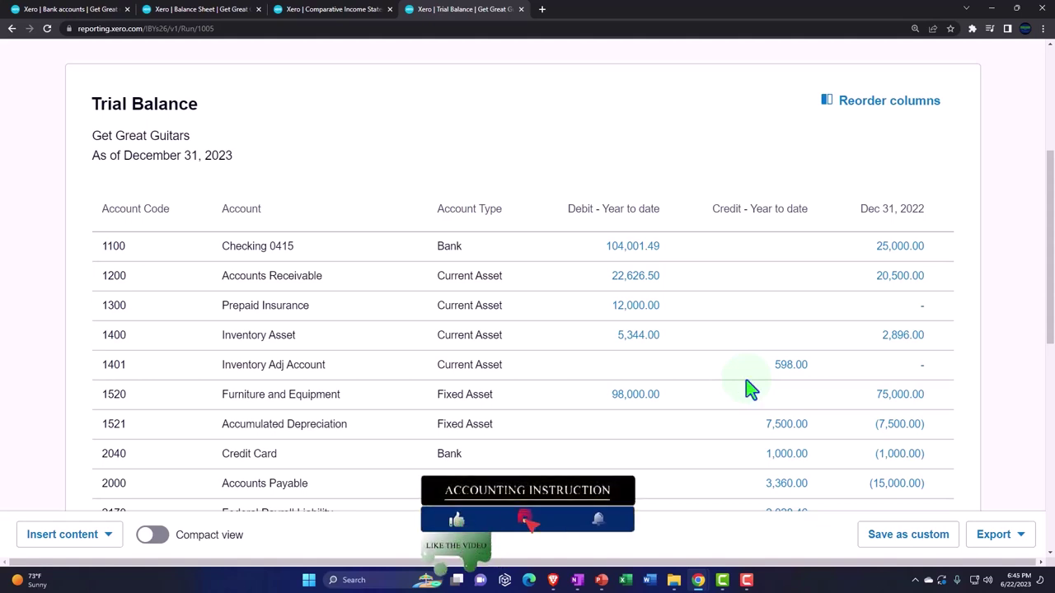
scroll(748, 386, down, 1)
click(635, 194)
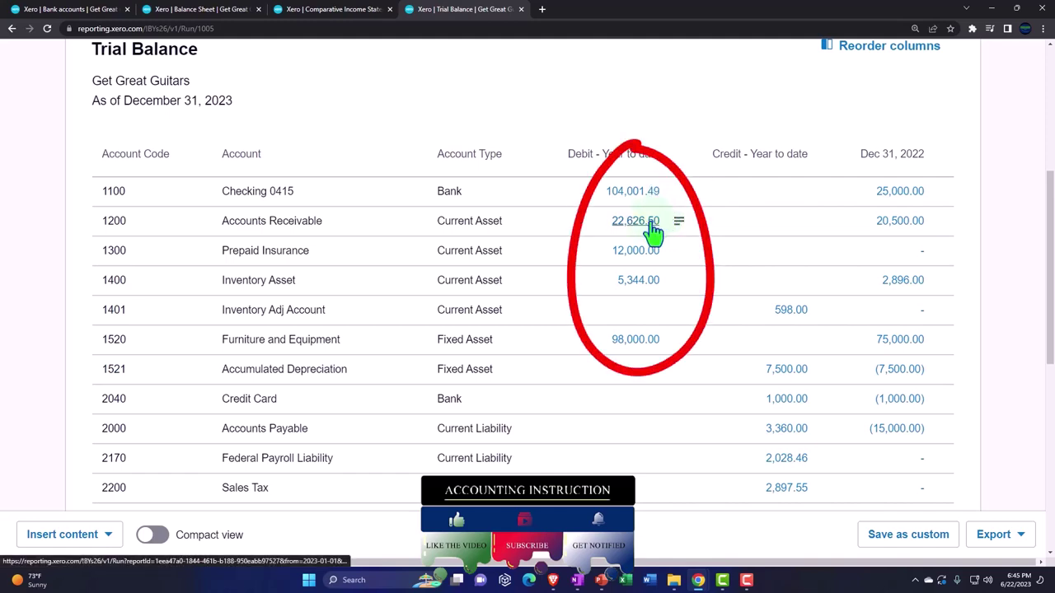
scroll(652, 234, down, 5)
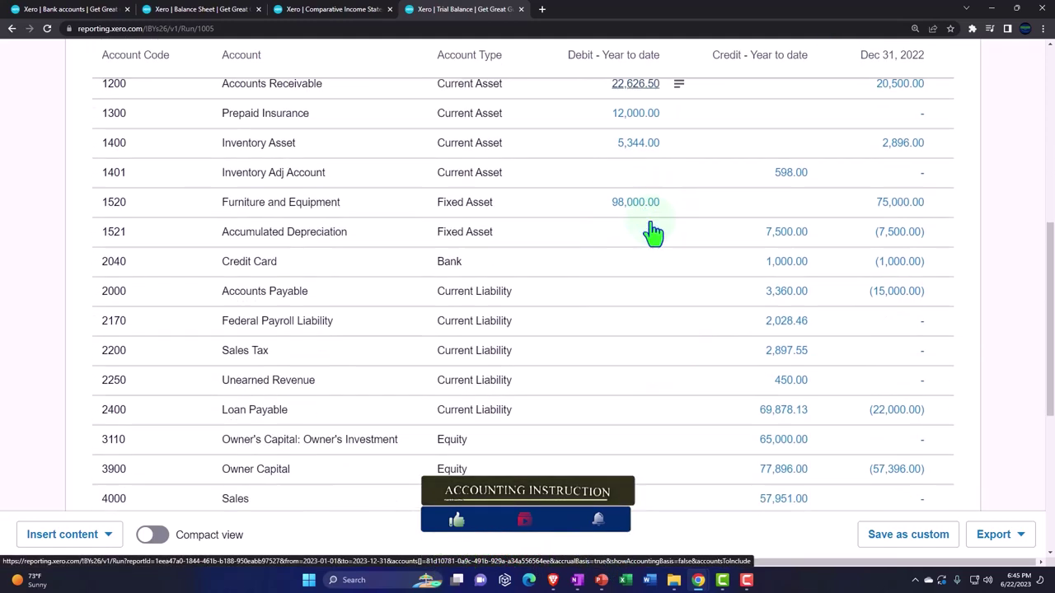
scroll(653, 234, down, 2)
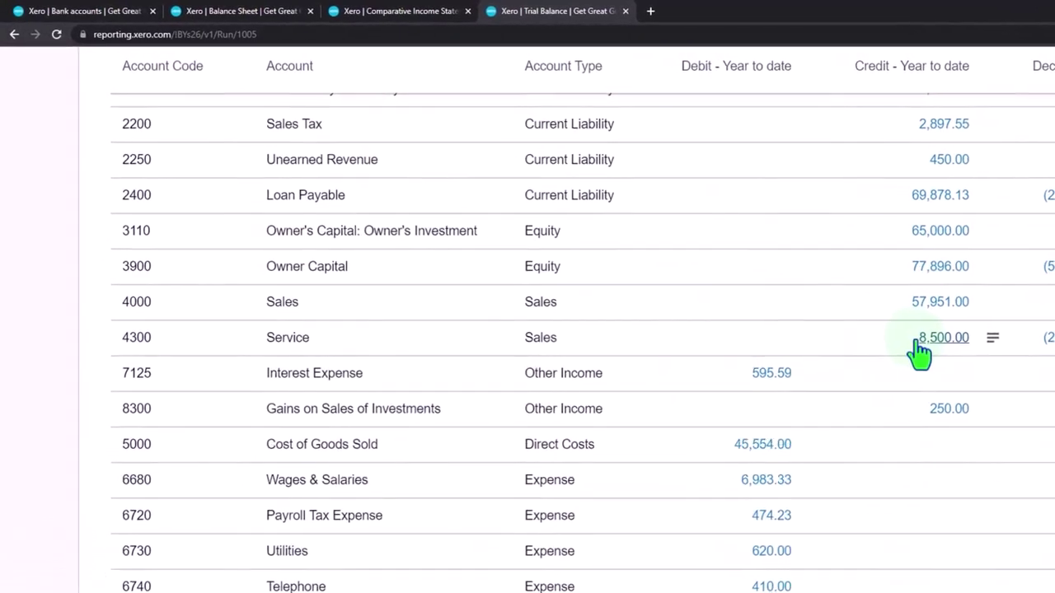
scroll(946, 362, down, 1)
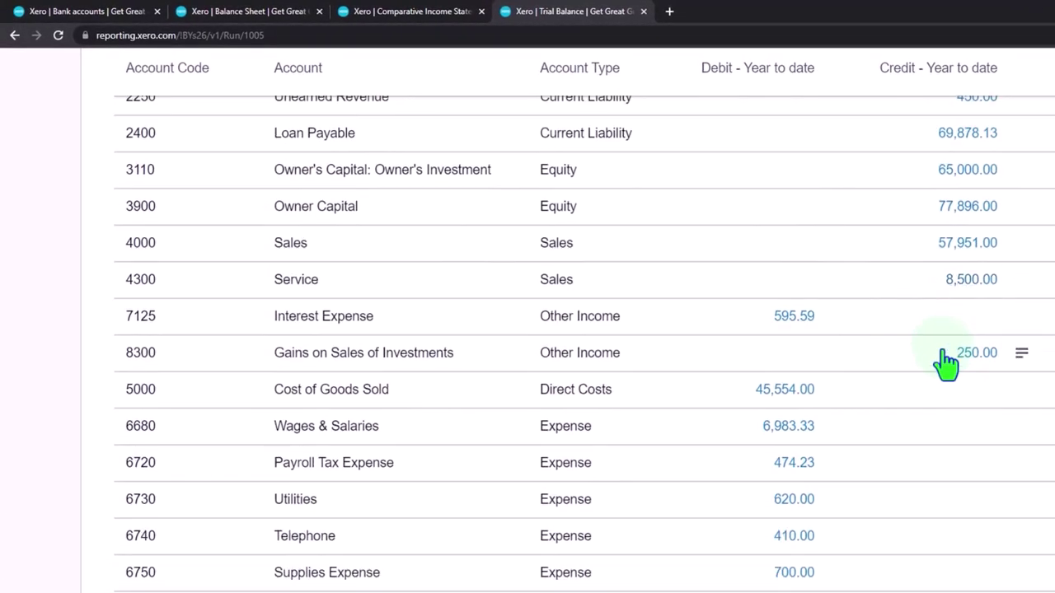